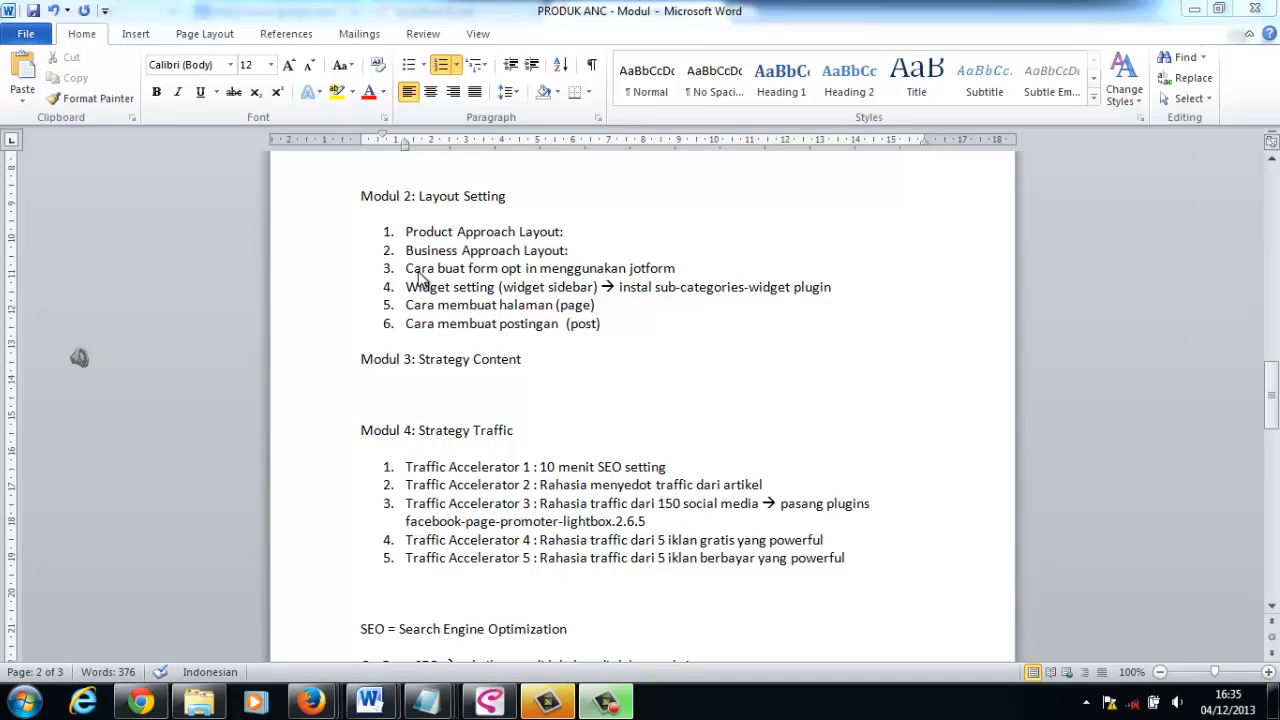
- Switch to the Bisnis Online Global site in Firefox and examine the seminar opt-in form beside the article
mouse_move(326, 700)
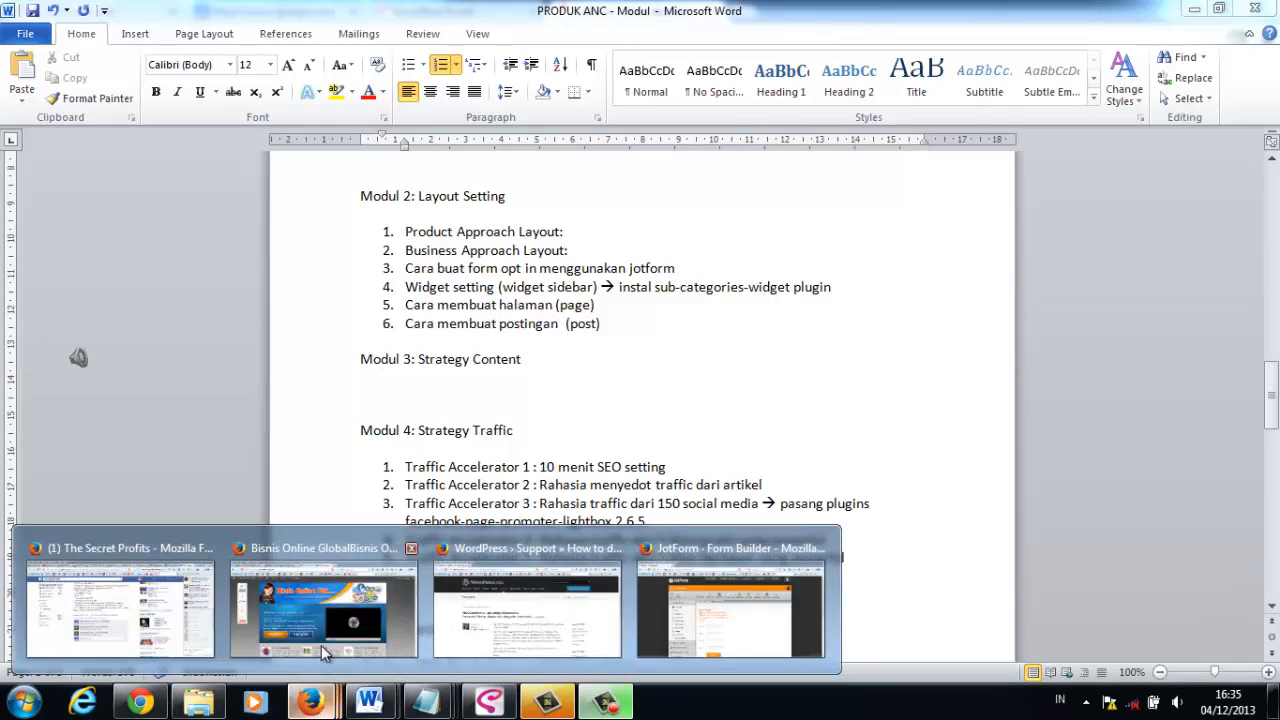
left_click(320, 605)
scroll(1275, 237, "down", 8)
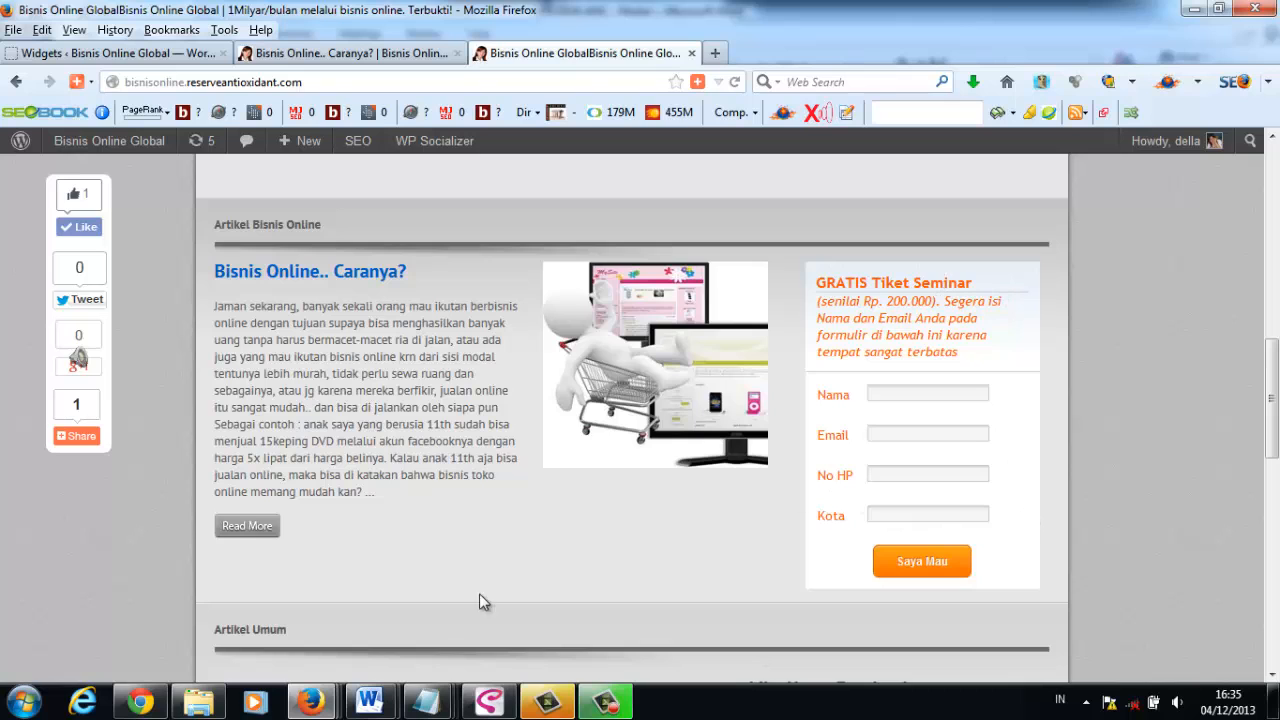
- Switch to JotForm in Chrome, dismiss the introduction overlay and open the account sign-up form
left_click(140, 702)
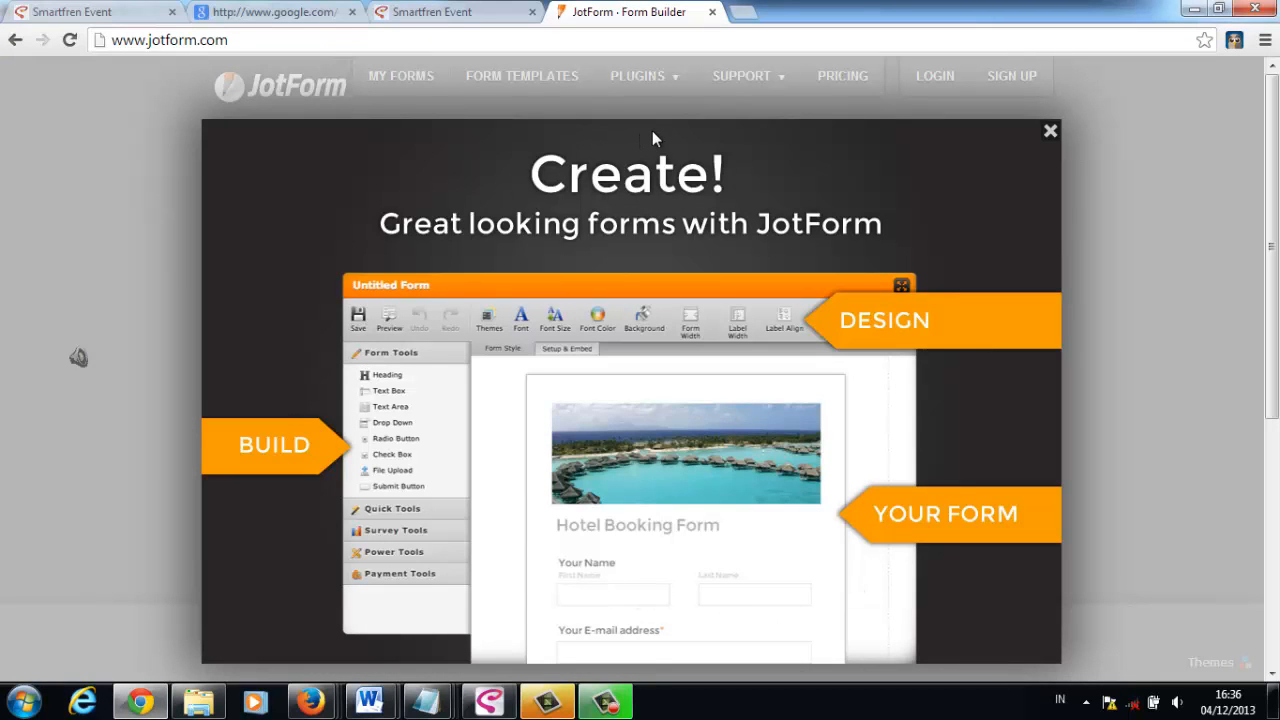
left_click(1050, 131)
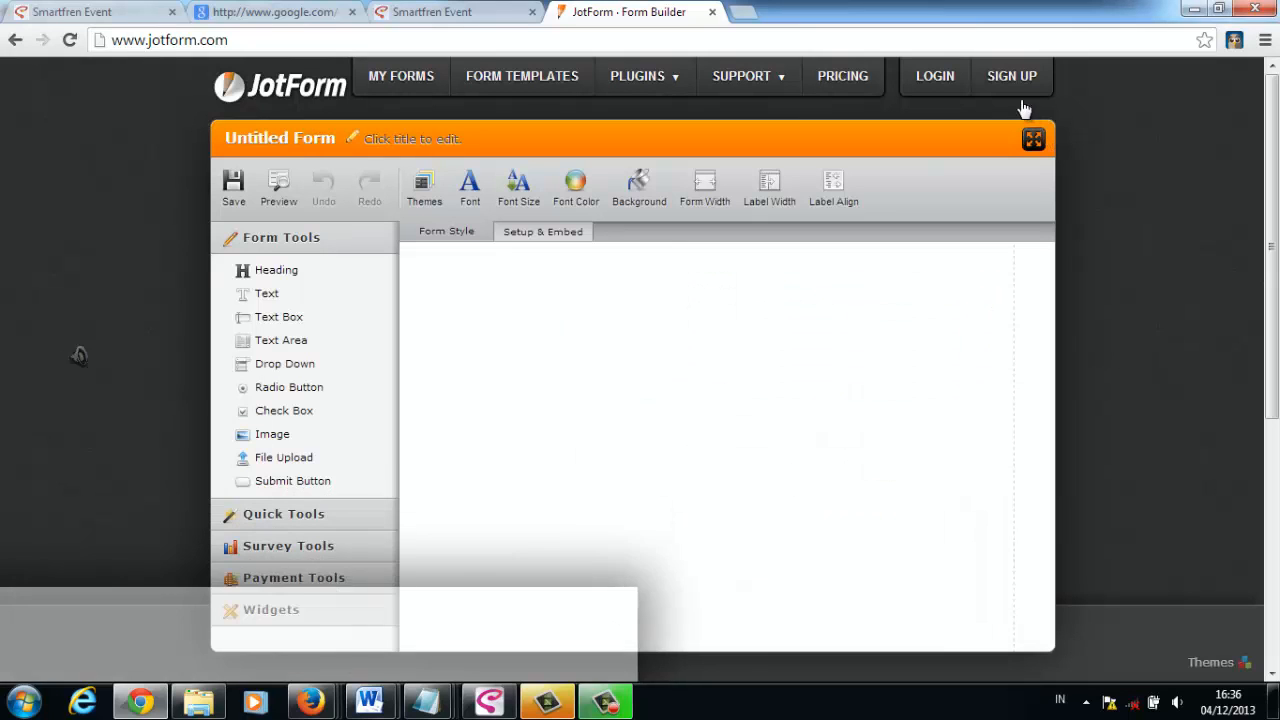
left_click(1013, 77)
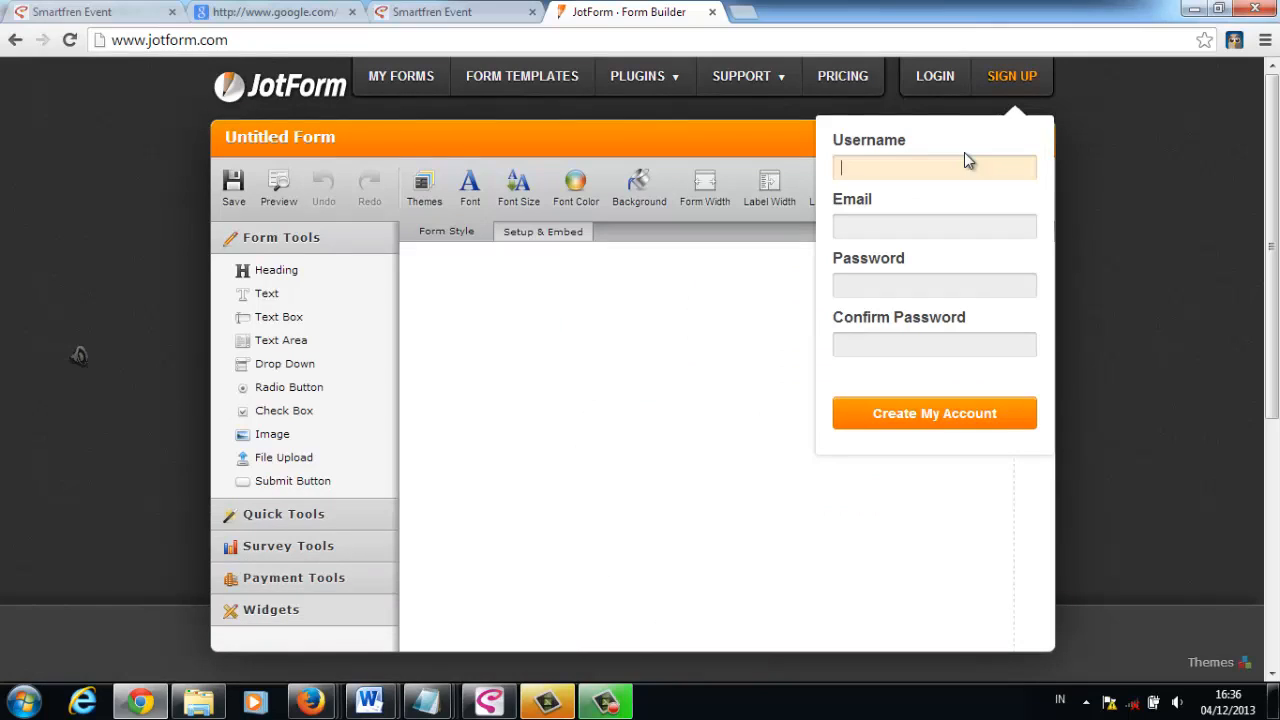
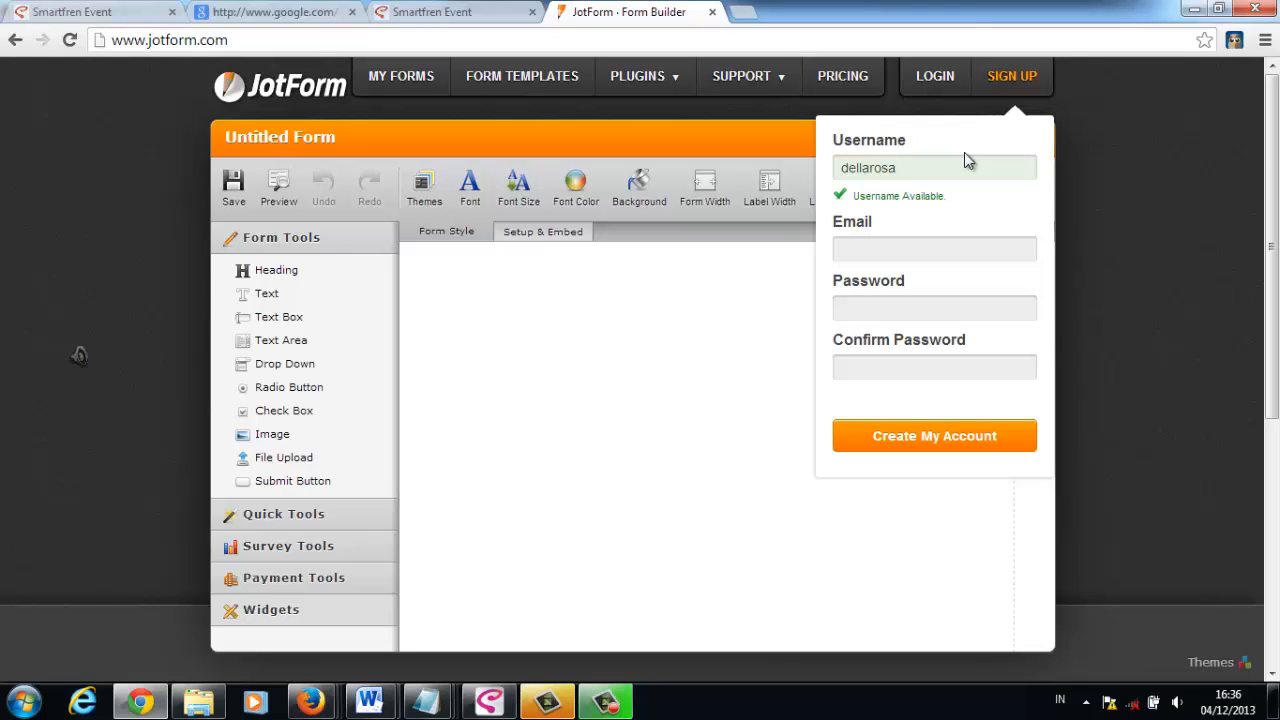
- Fill in the username and e-mail address for the new JotForm account
key("Tab")
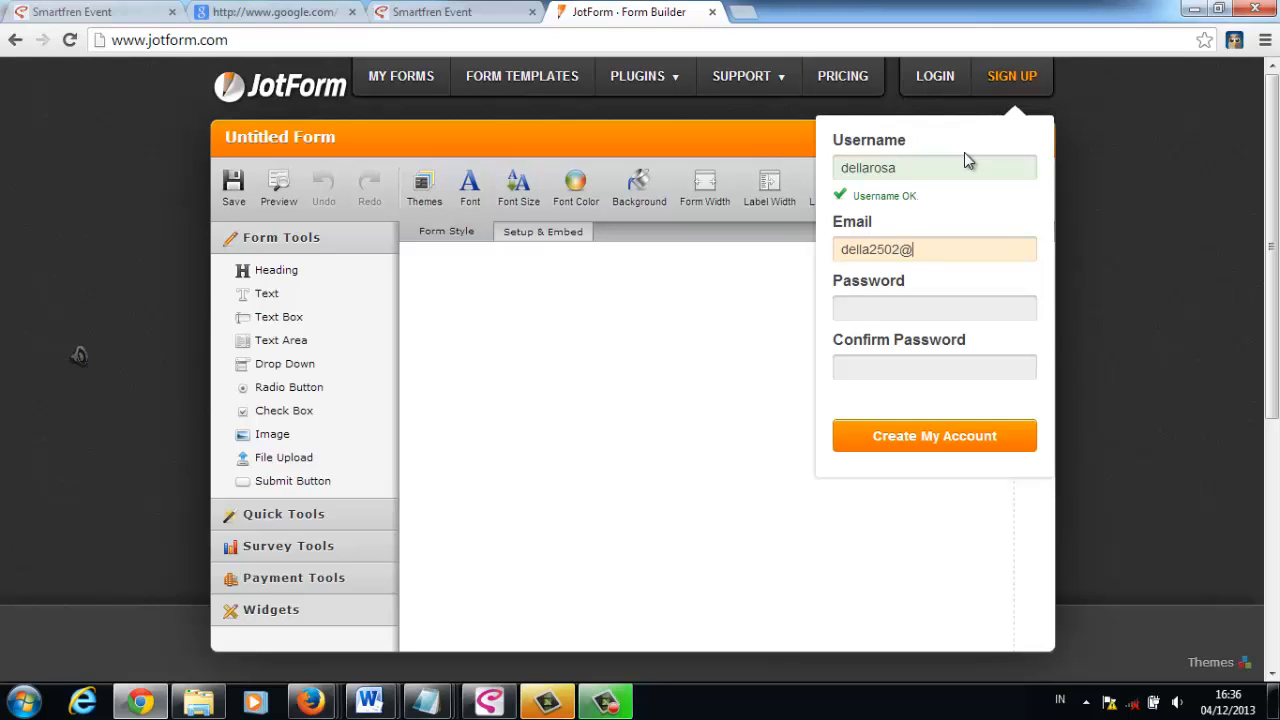
key("Tab")
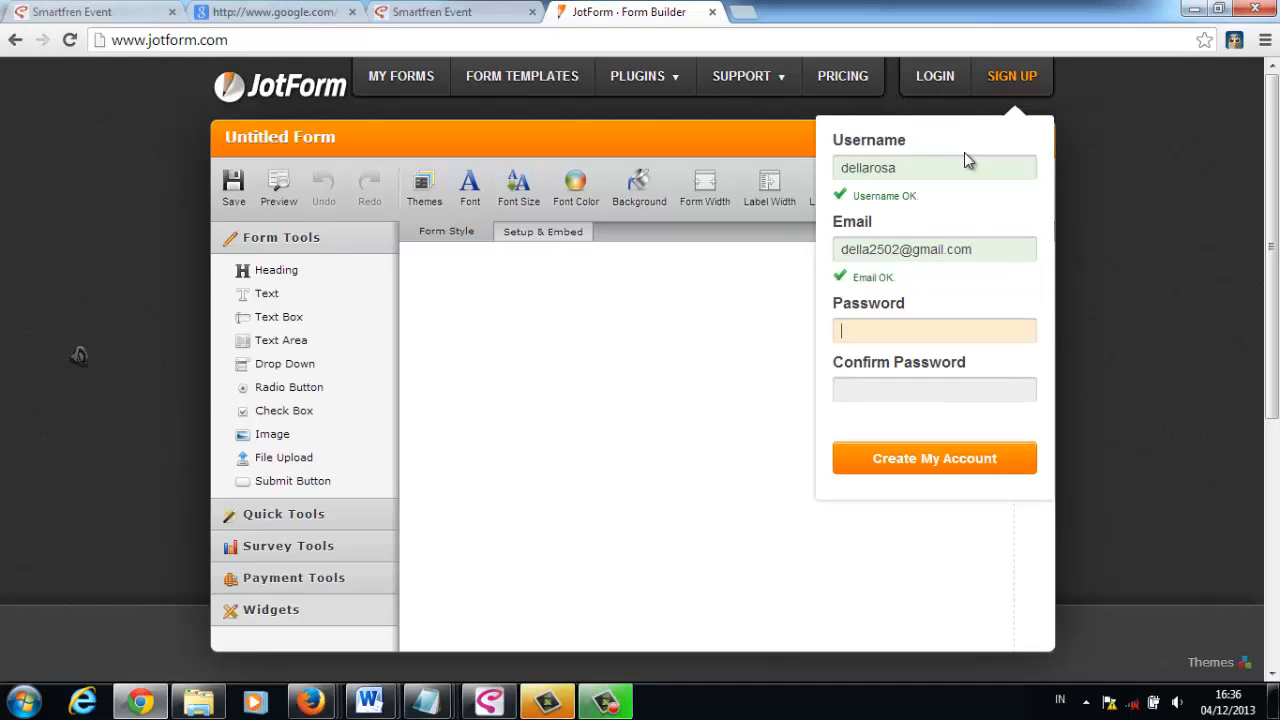
- Enter and confirm the account password, and create the account
type("********")
key("Tab")
type("****")
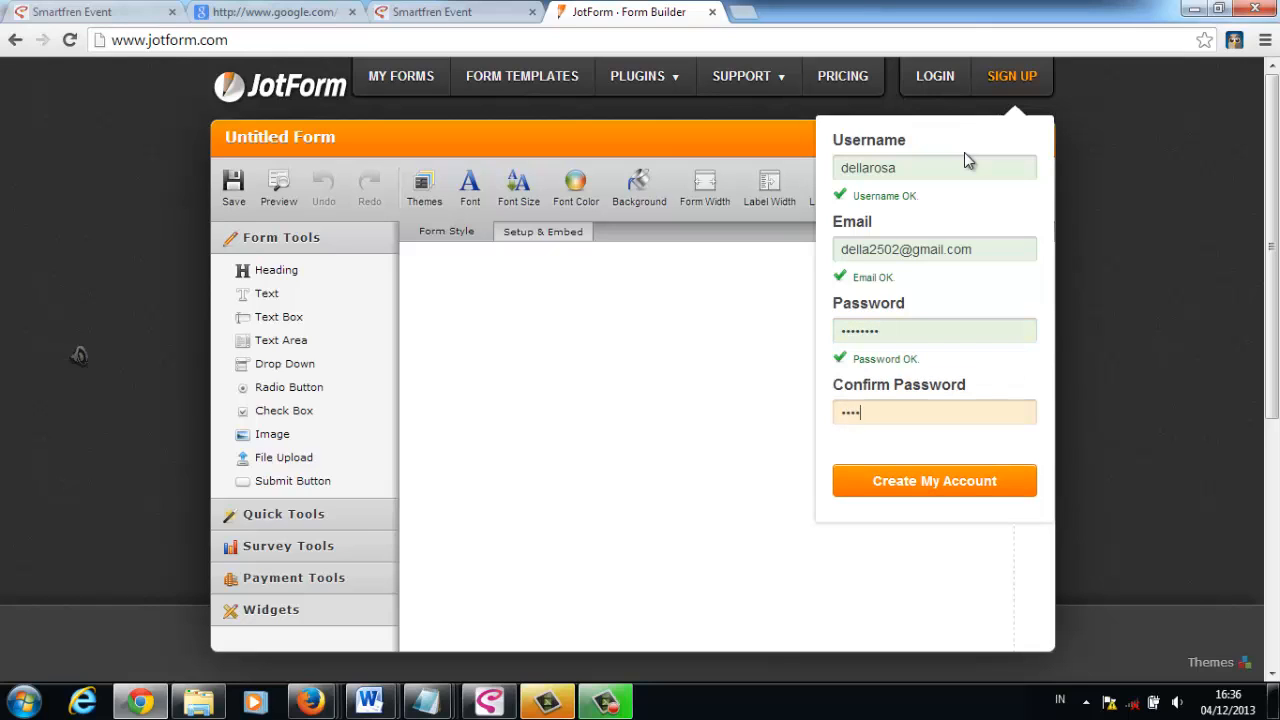
type("****")
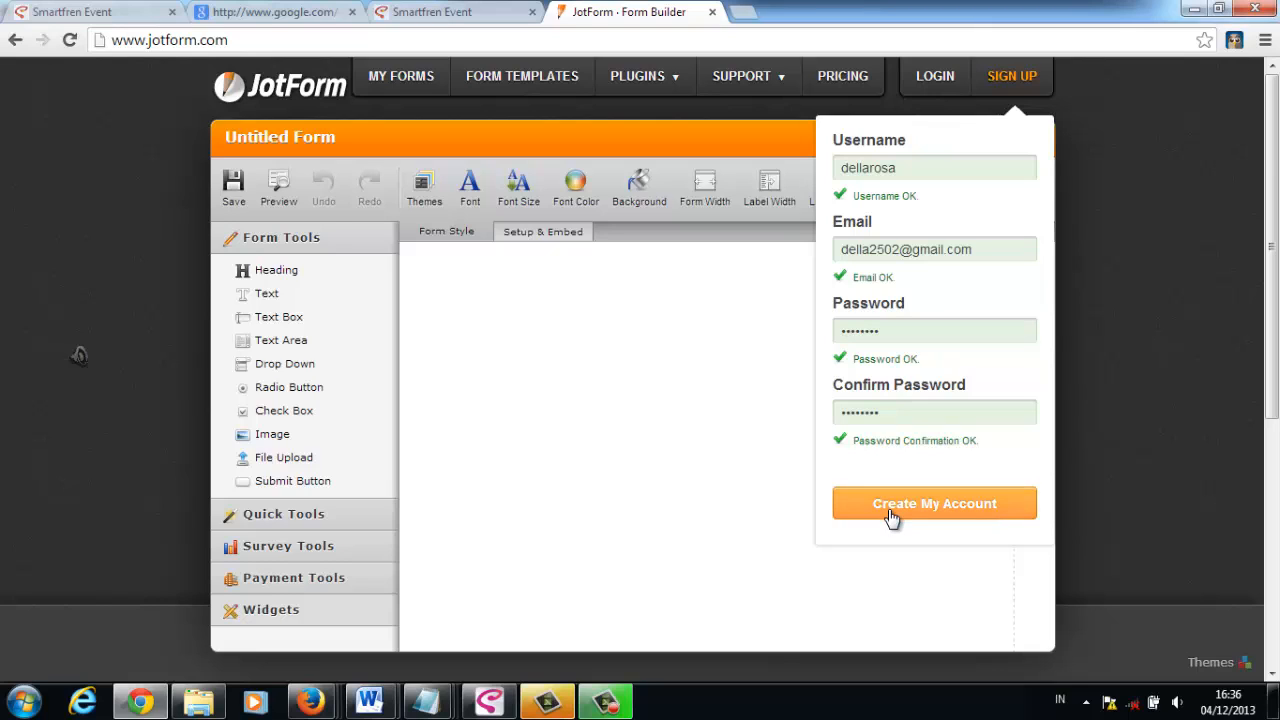
left_click(893, 517)
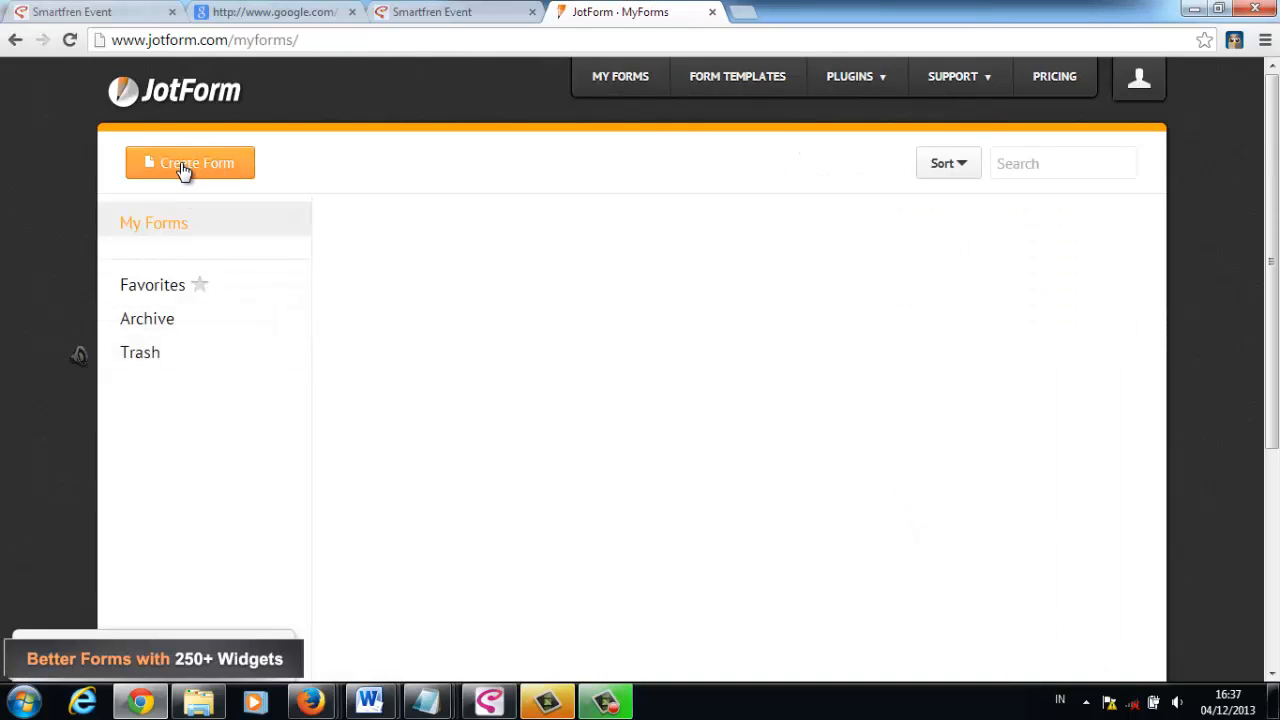
- Create a new blank form and add a heading element to it
left_click(183, 172)
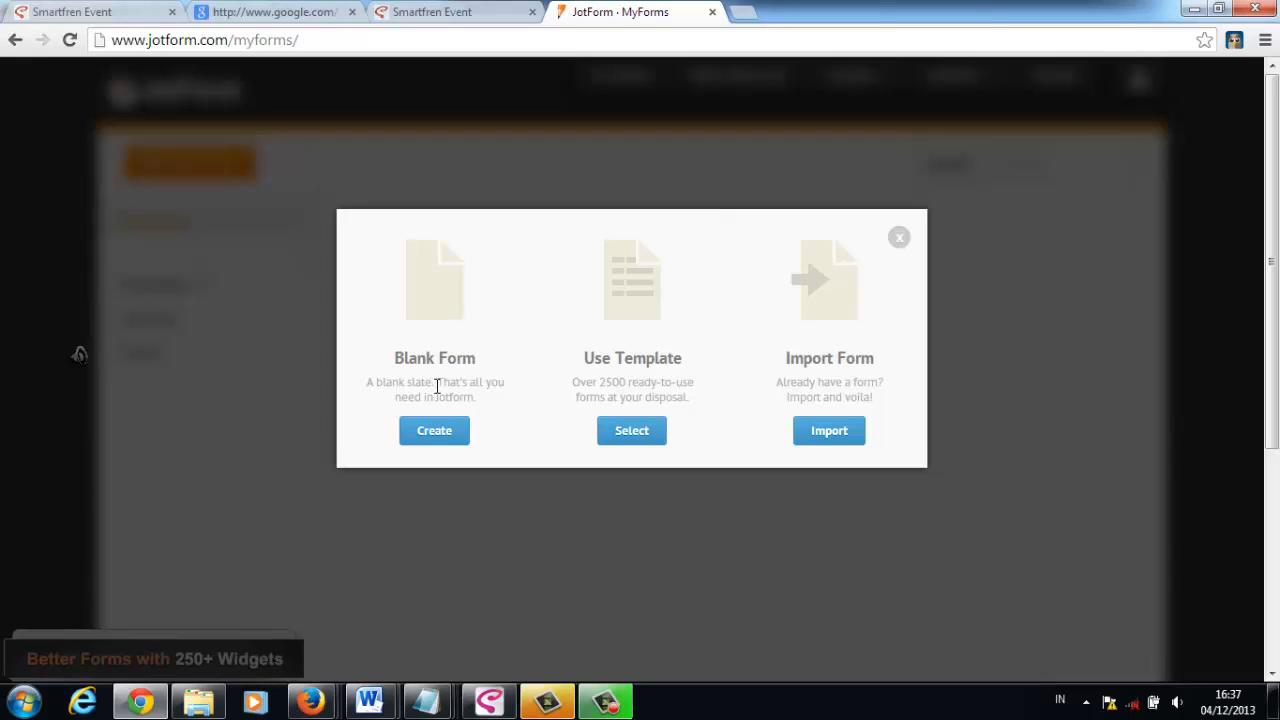
left_click(444, 436)
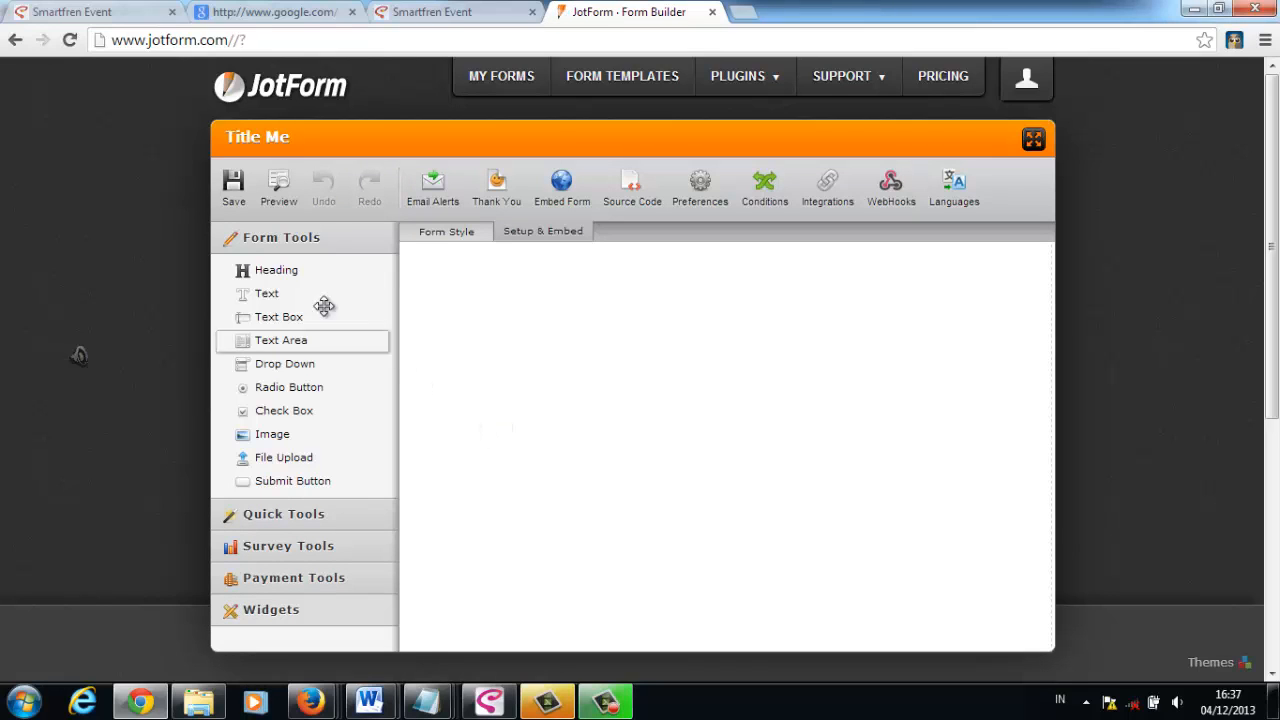
left_click(284, 275)
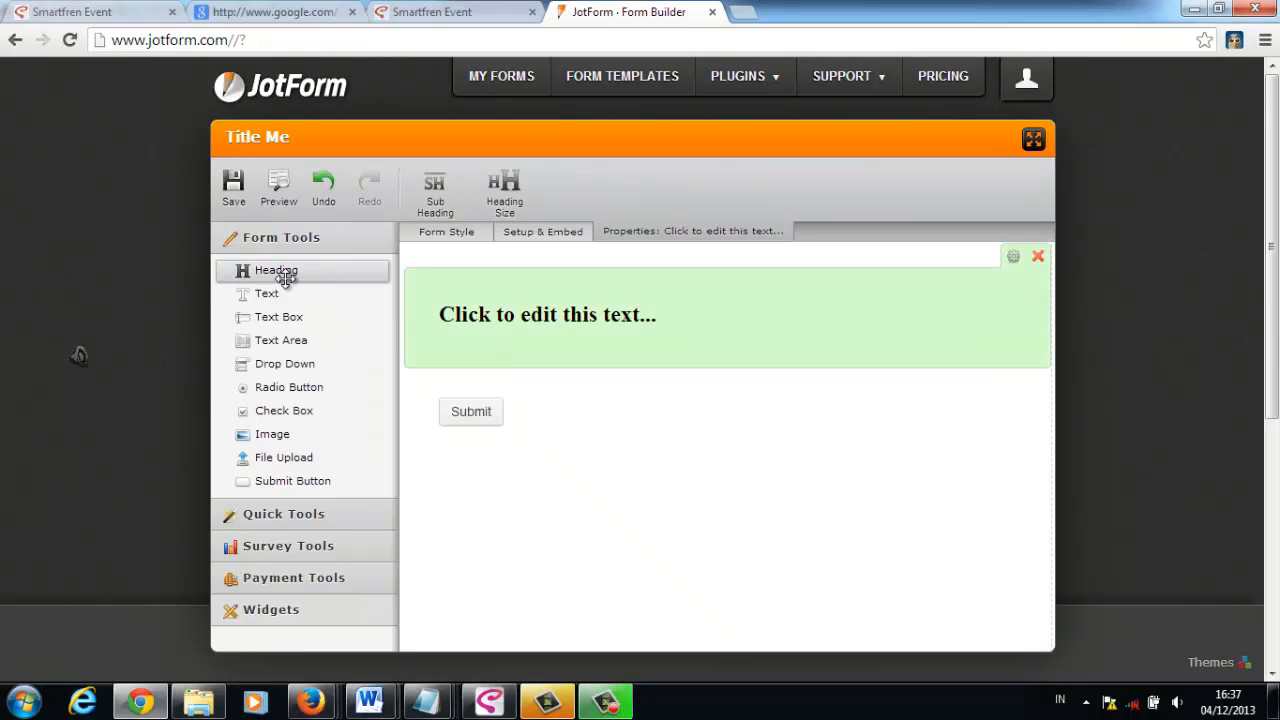
- Set the heading text to "GRATIS Tiket Seminar", matching the title of the opt-in form on the Firefox site
left_click(449, 318)
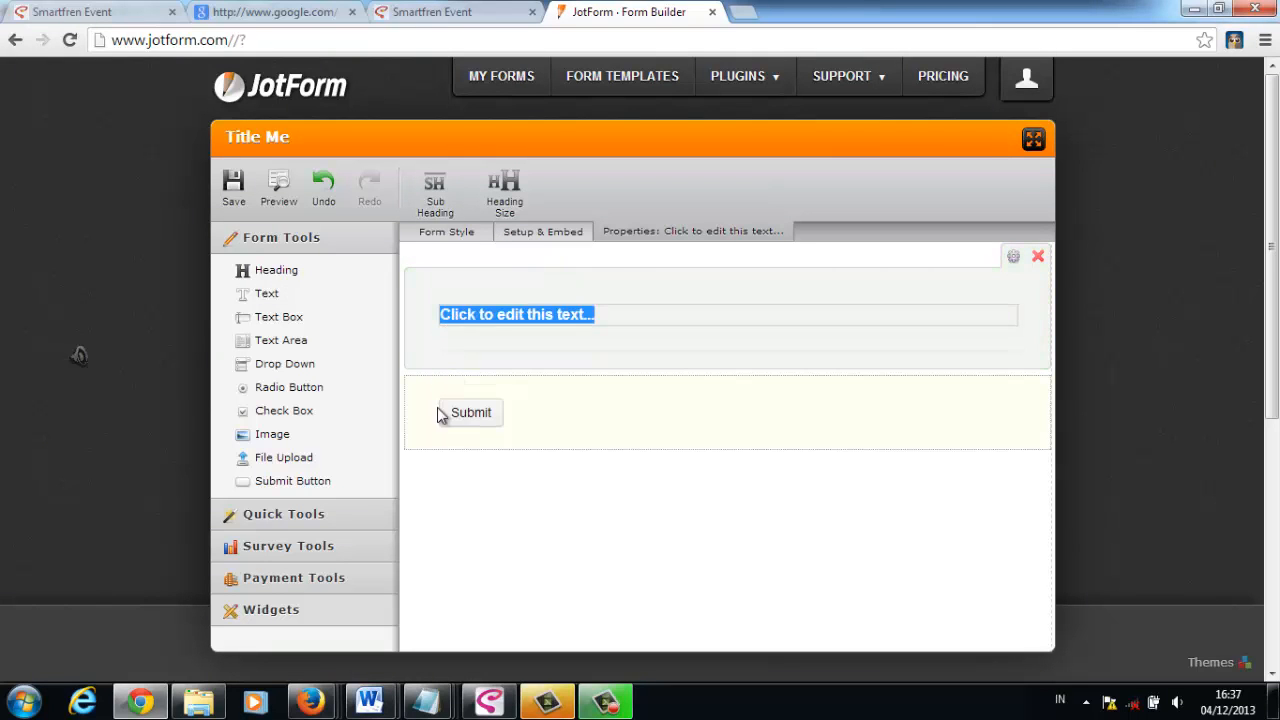
left_click(310, 702)
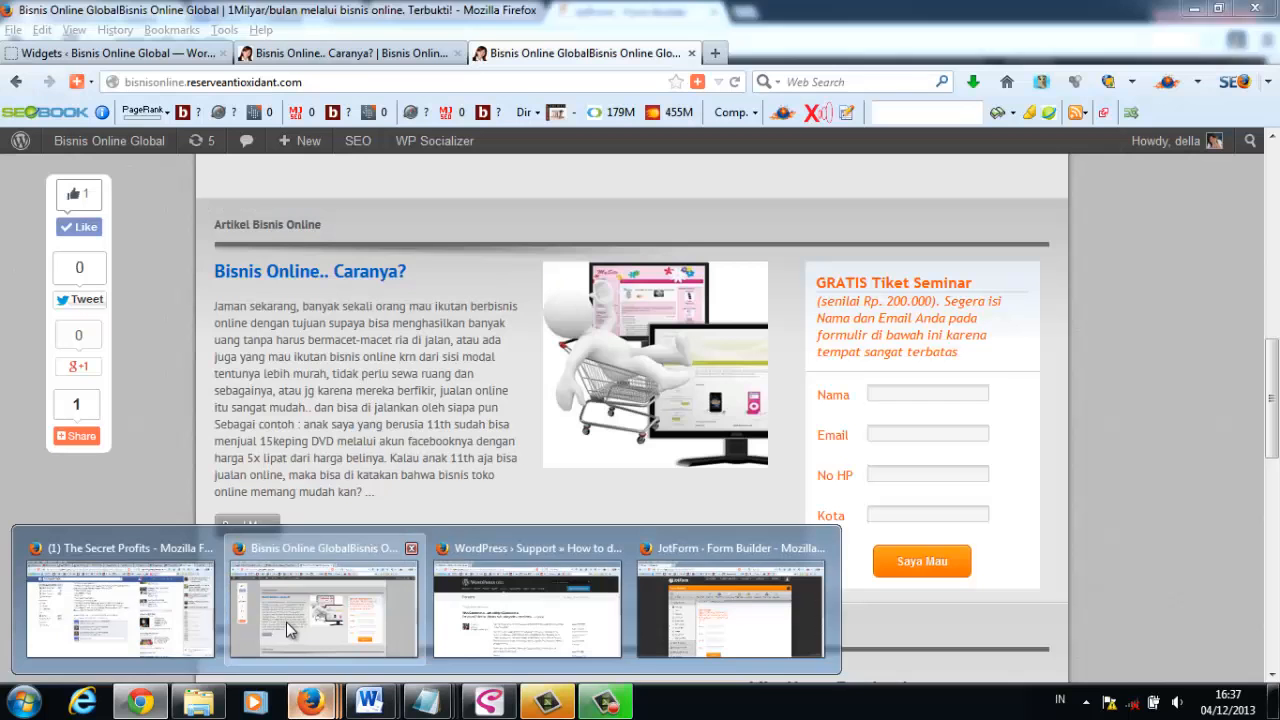
left_click(287, 628)
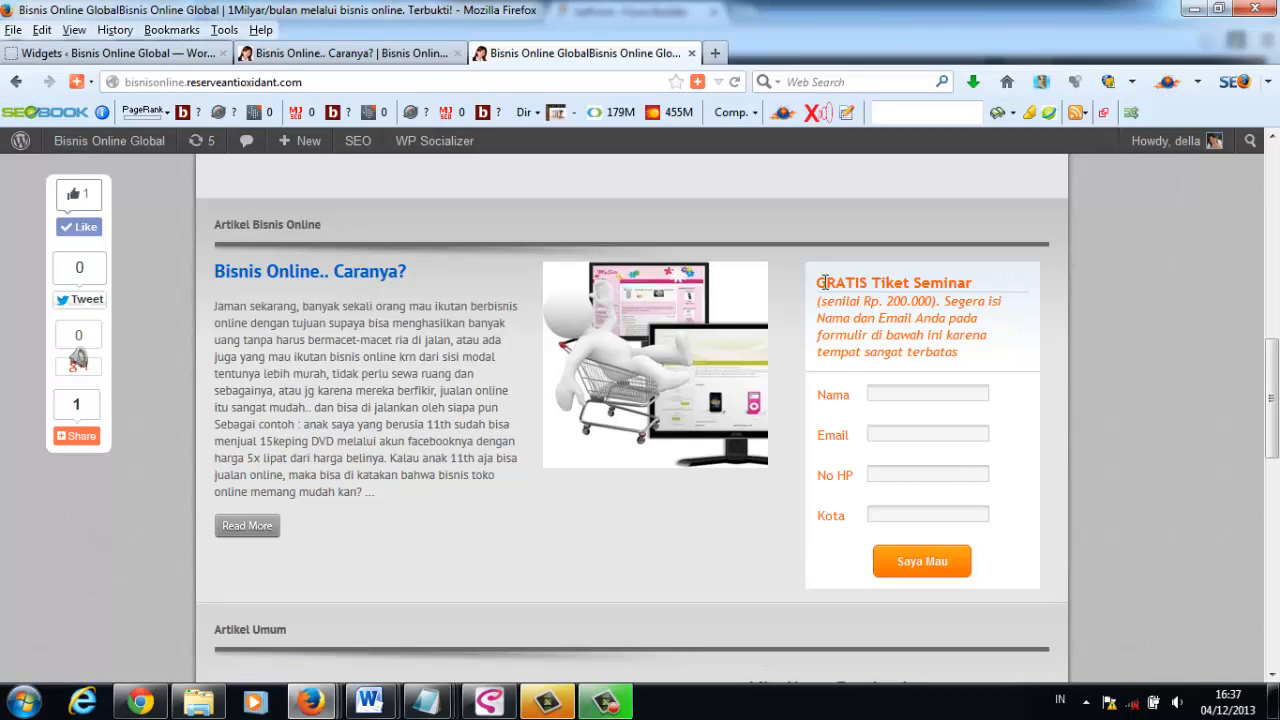
key("alt+Tab")
left_click(582, 325)
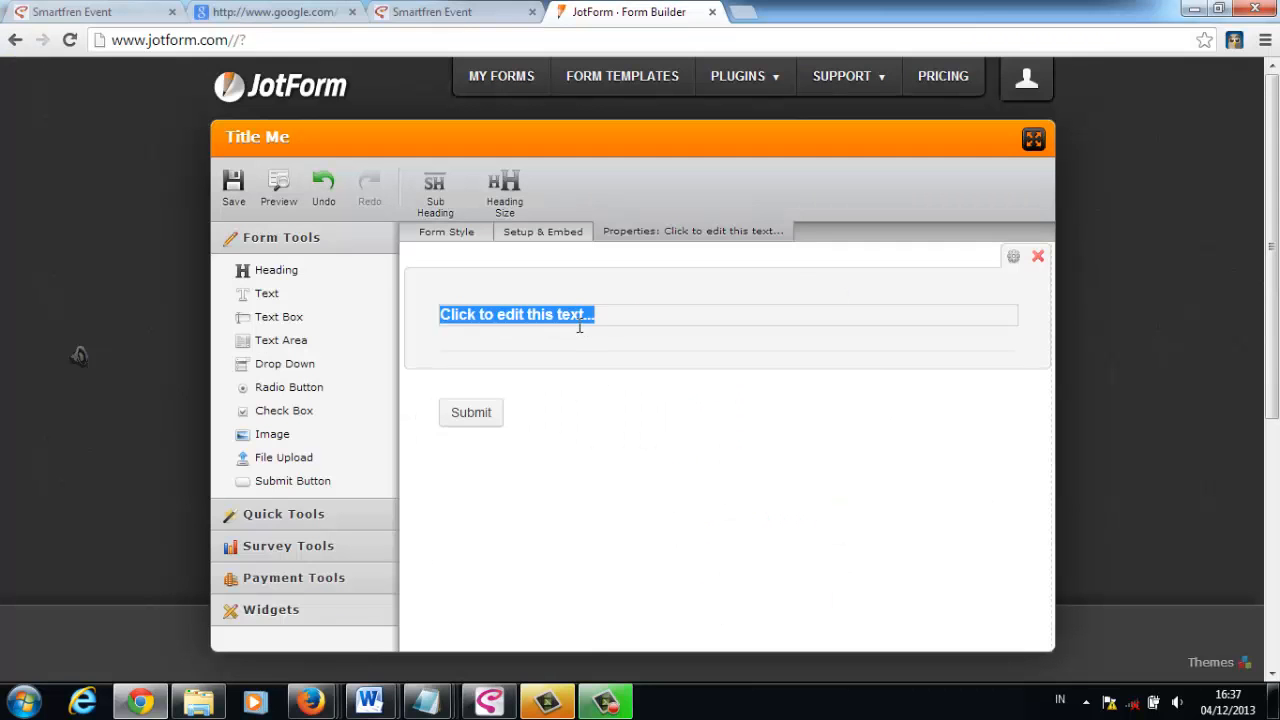
type("GRATI")
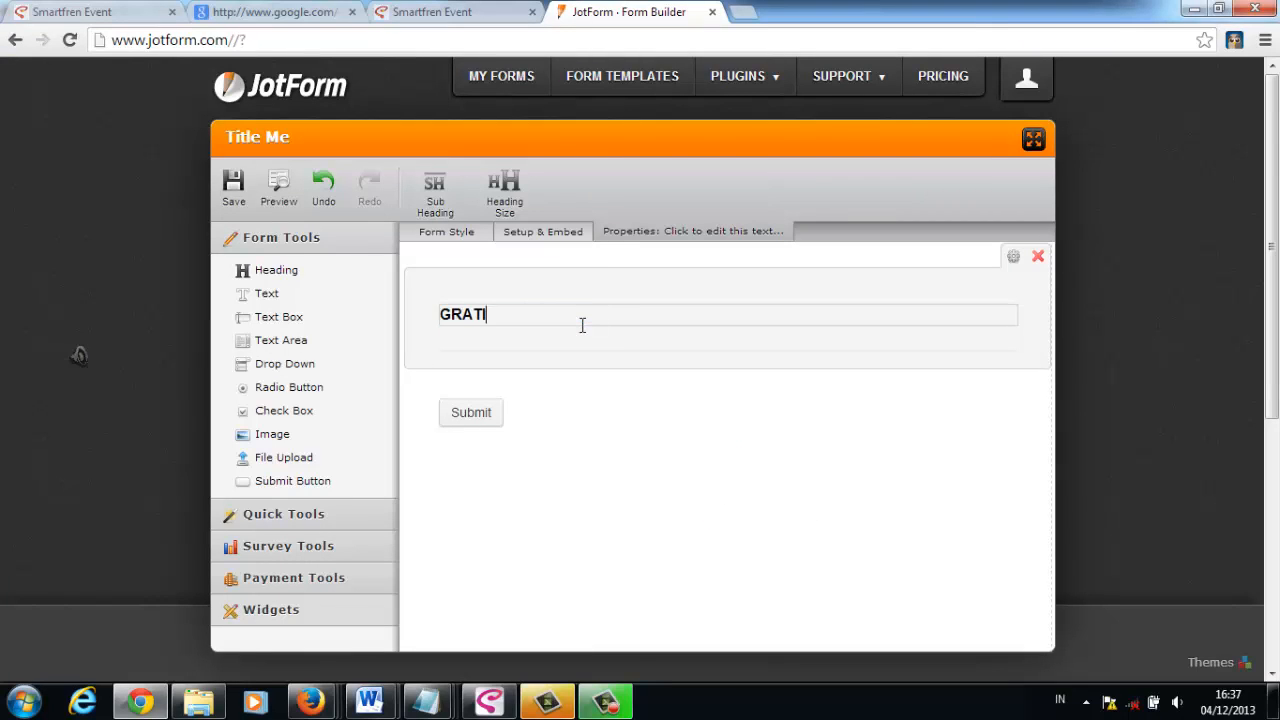
type("S Tiket Seminar")
- Open the heading's subheading for editing and copy the italic description under the sample form's title in Firefox
left_click(434, 190)
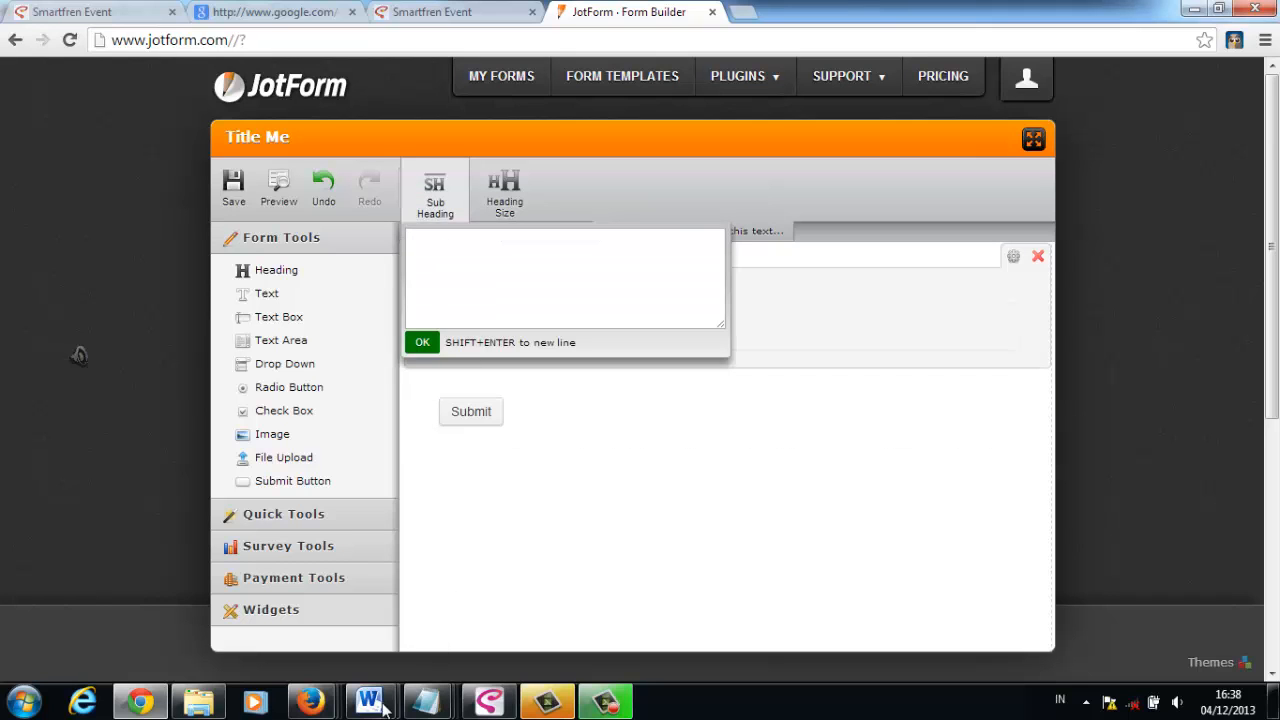
mouse_move(310, 700)
left_click(337, 655)
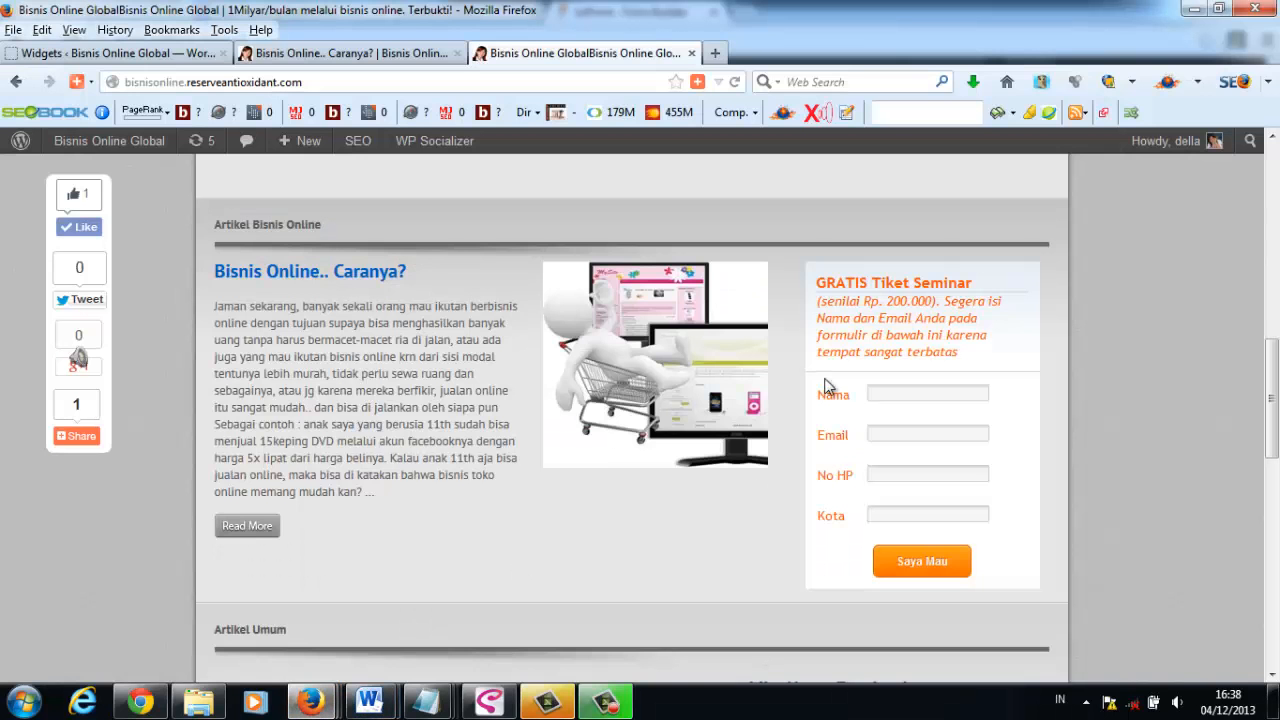
left_click_drag(816, 300, 982, 362)
right_click(914, 336)
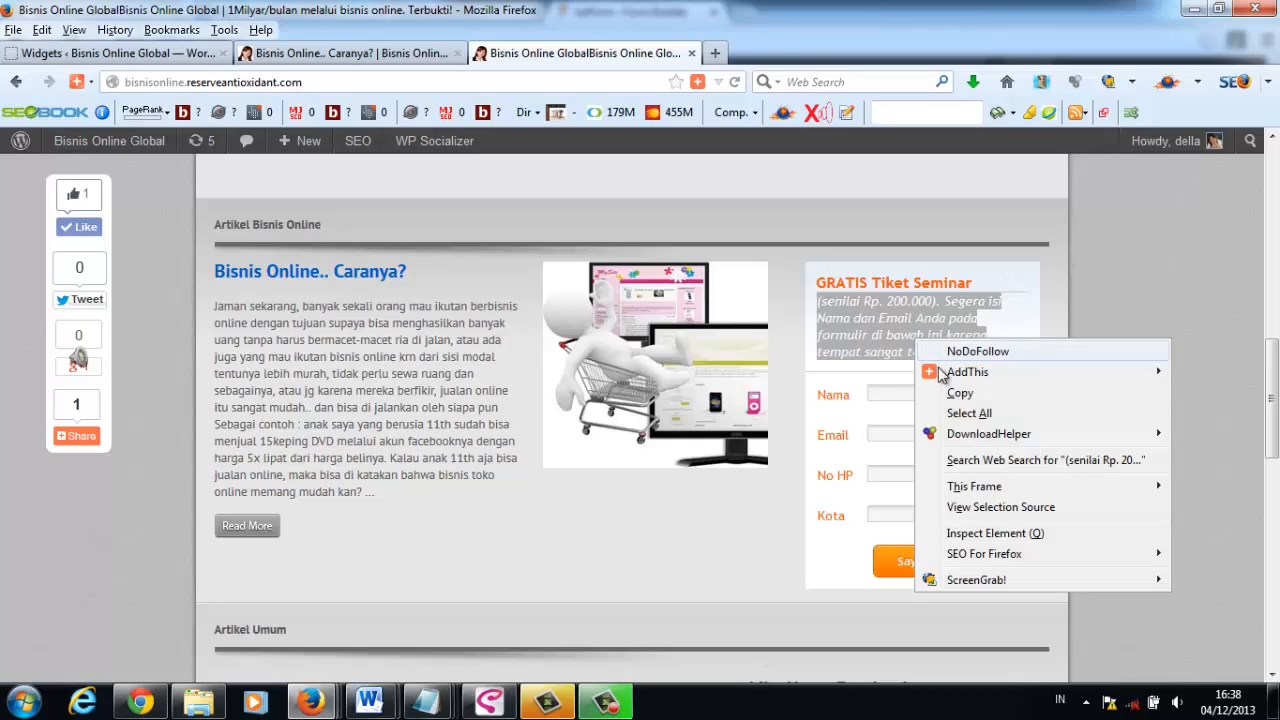
left_click(948, 398)
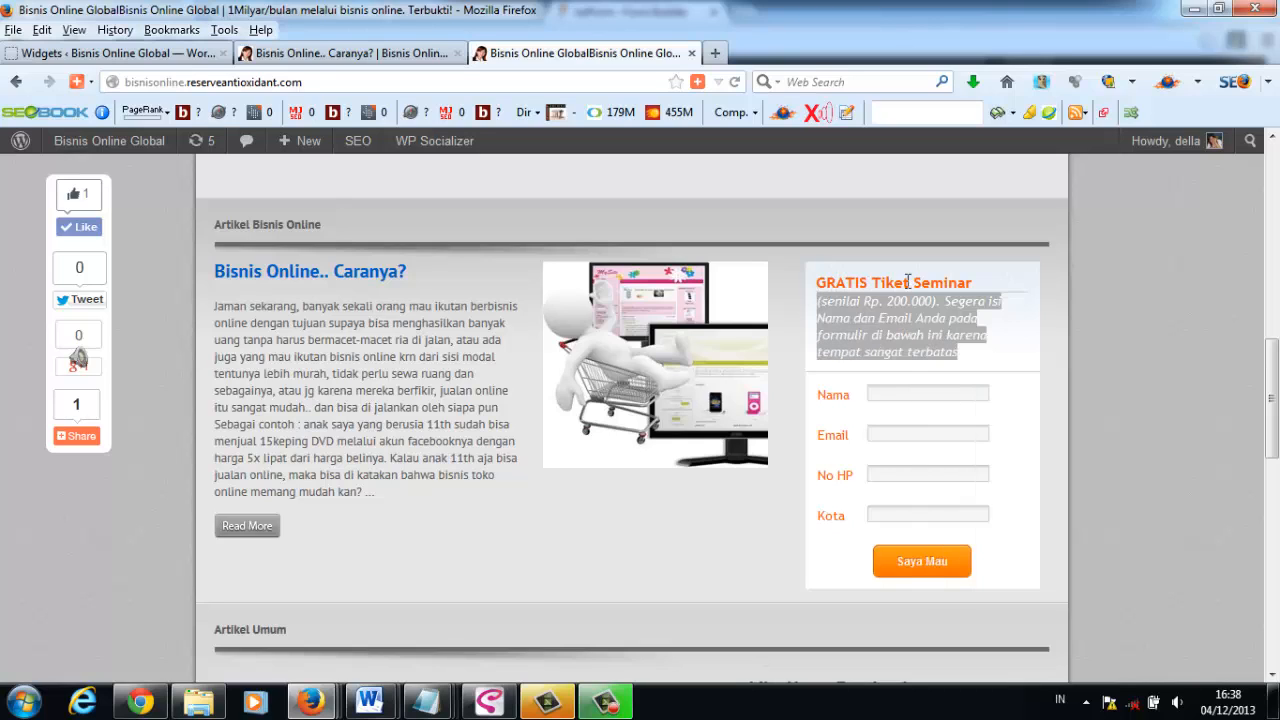
- Back in Chrome, paste the copied description as the heading's subheading and remove its opening parenthesis
left_click(140, 702)
right_click(490, 272)
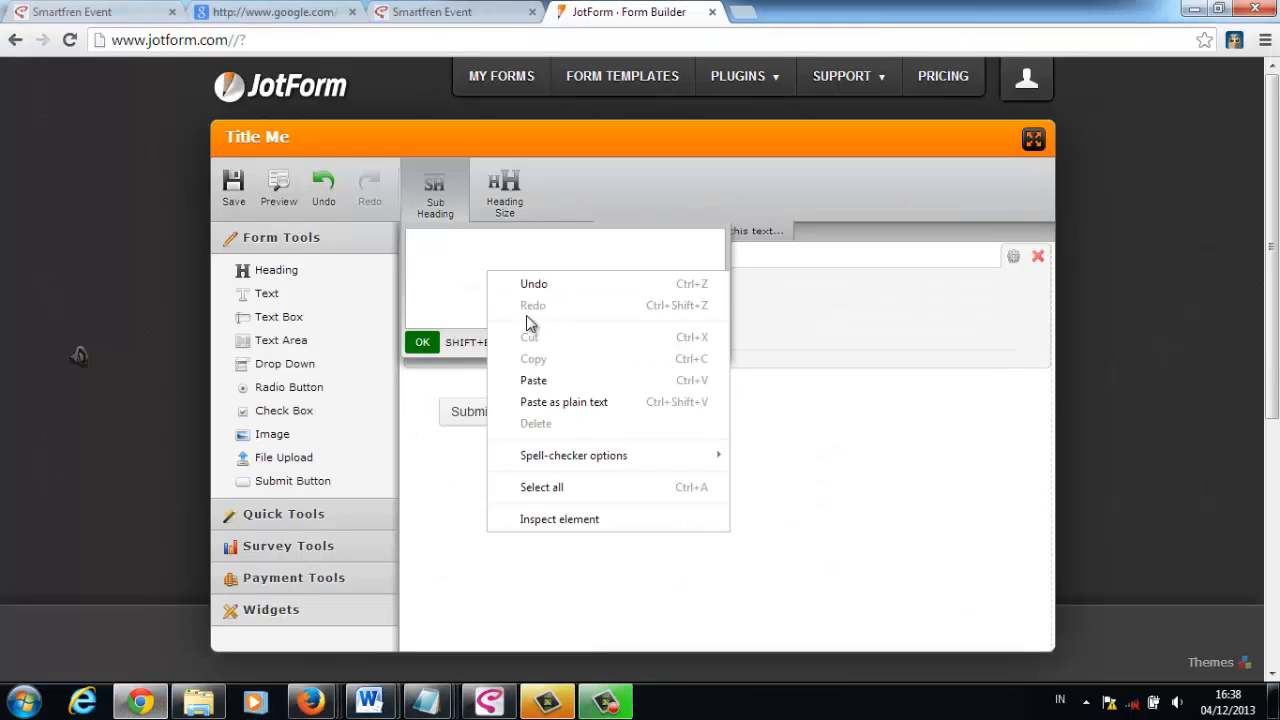
left_click(533, 380)
left_click(414, 244)
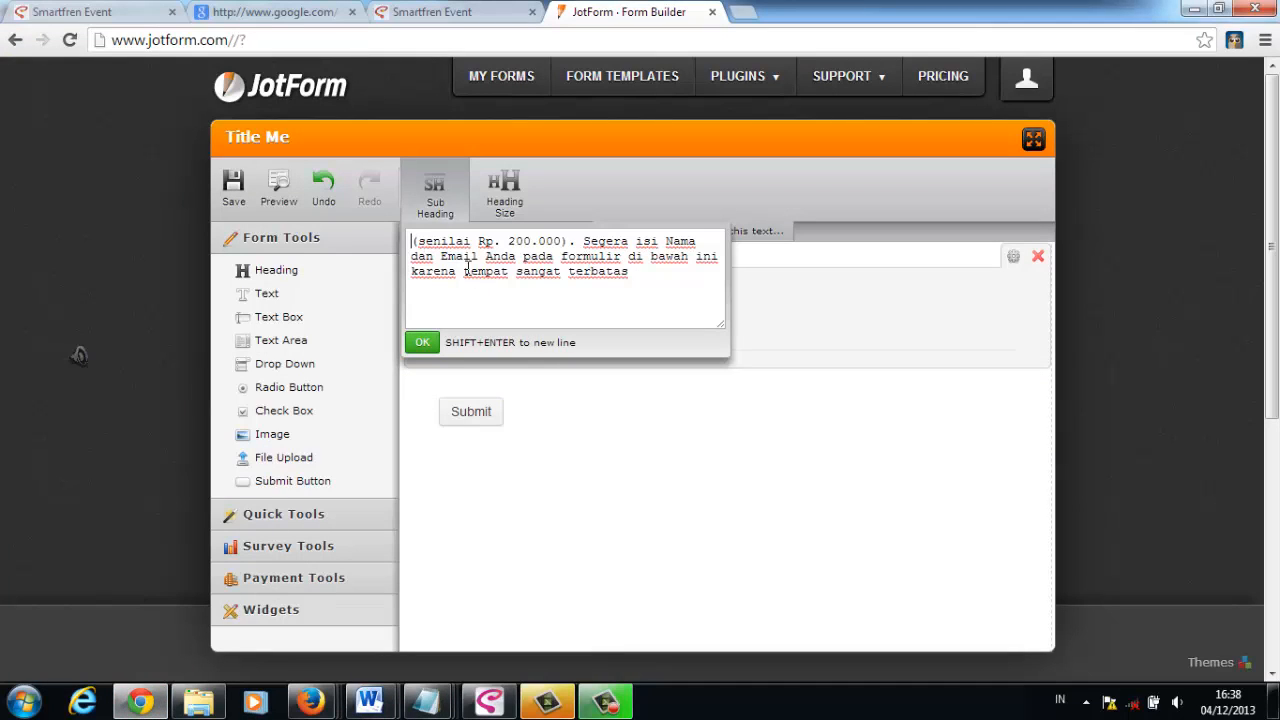
key("Delete")
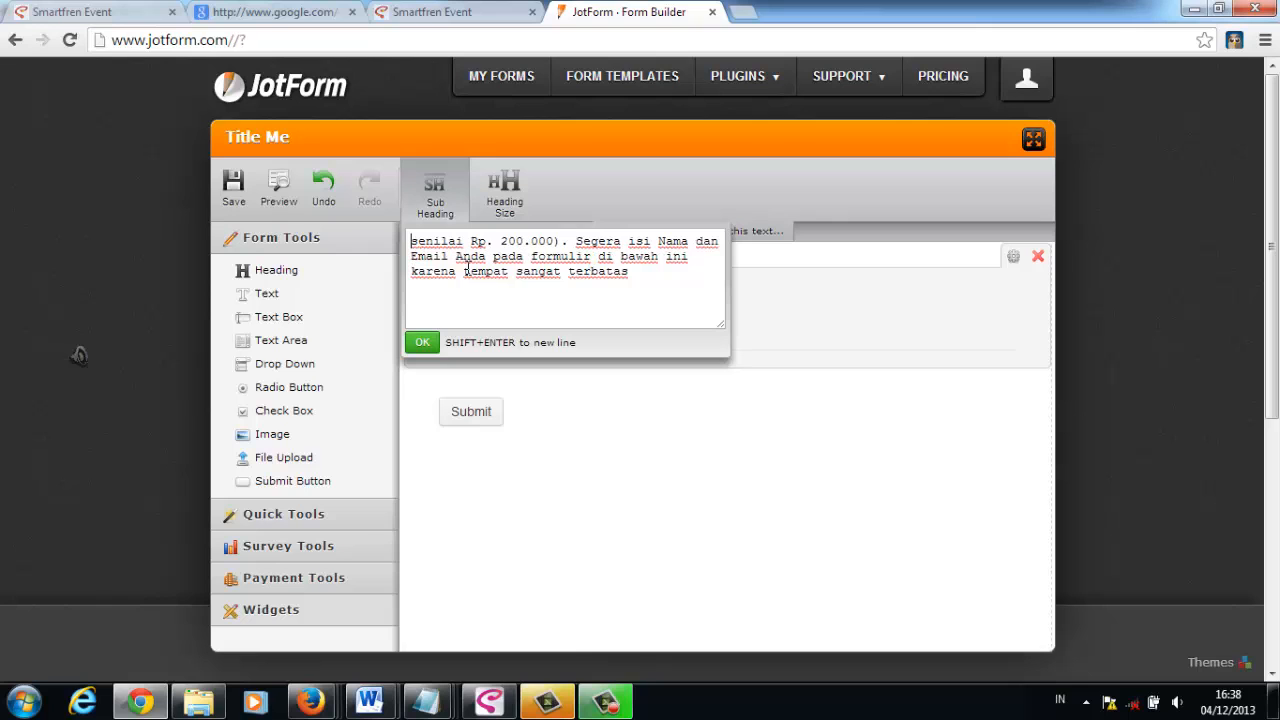
left_click(422, 342)
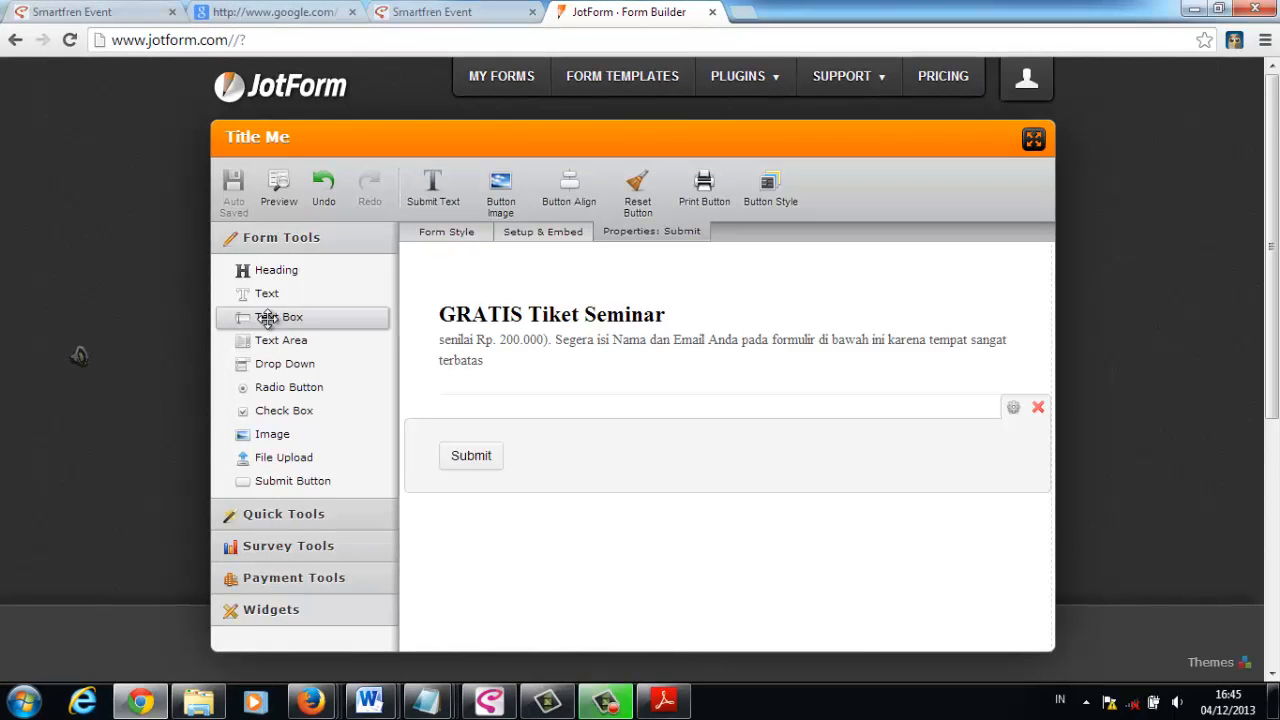
- Add a text box below the heading and label it "Nama", following the sample form in Firefox
left_click_drag(268, 318, 481, 400)
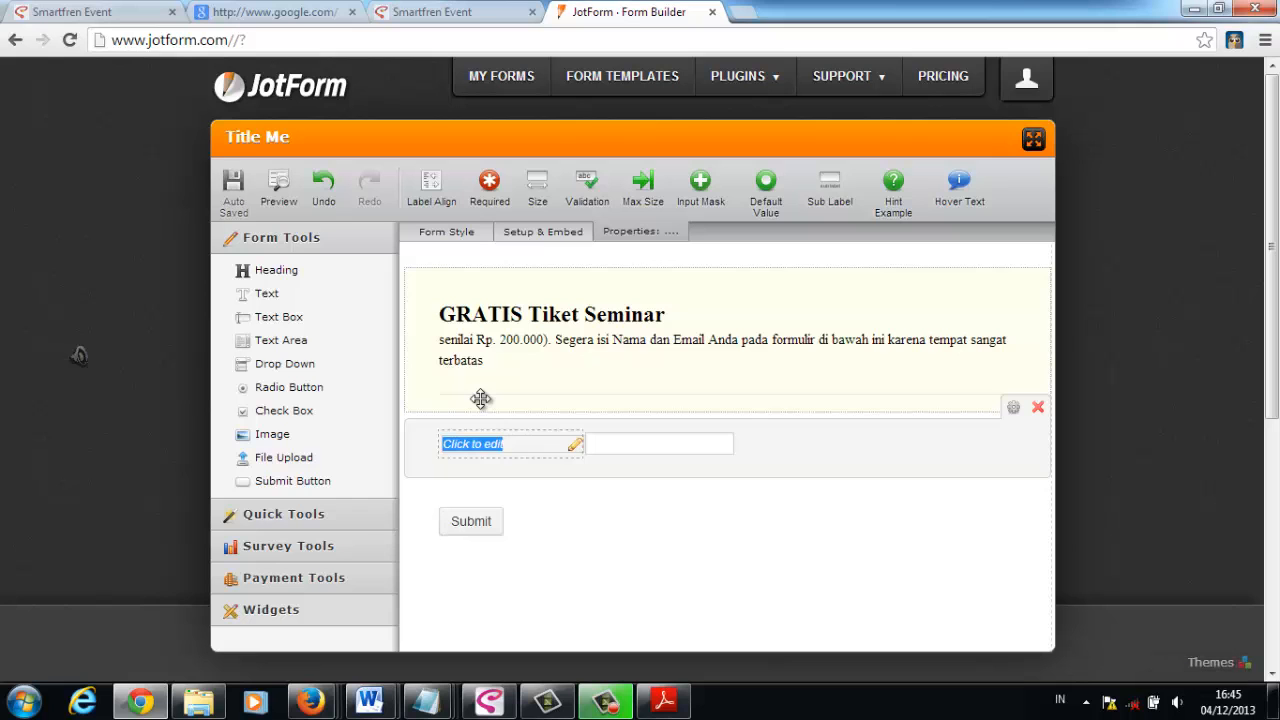
mouse_move(328, 706)
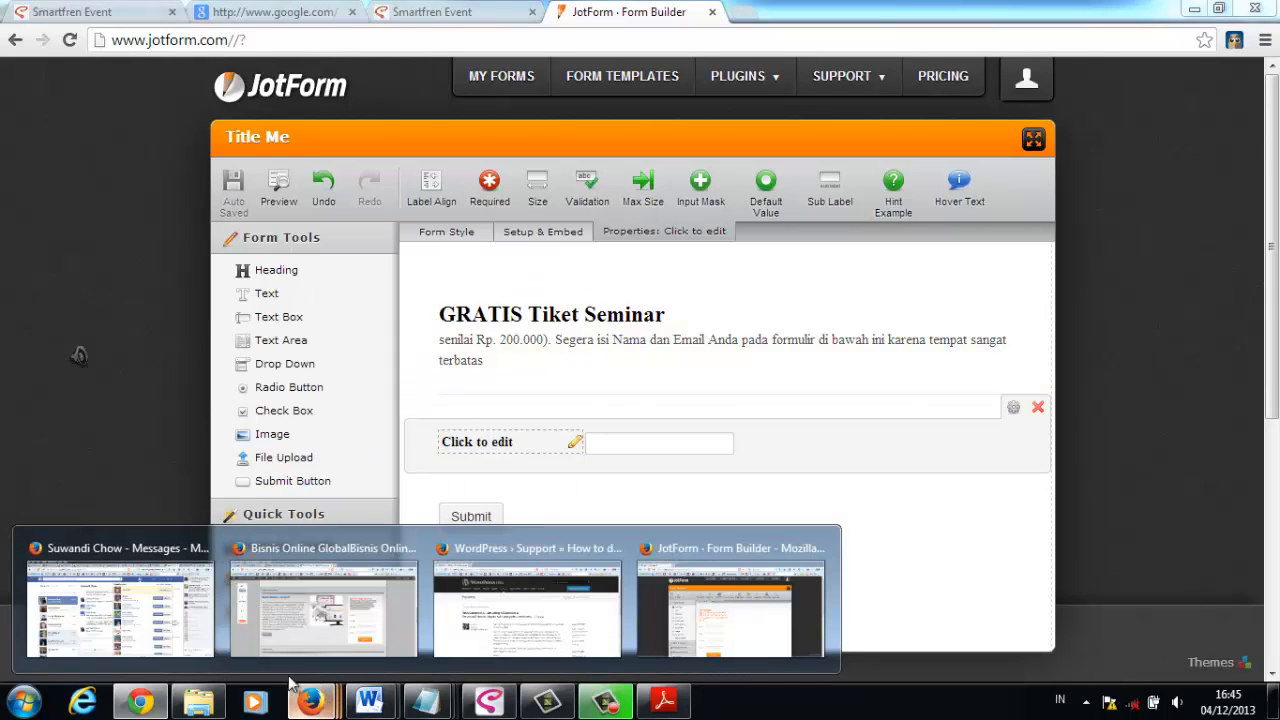
left_click(298, 638)
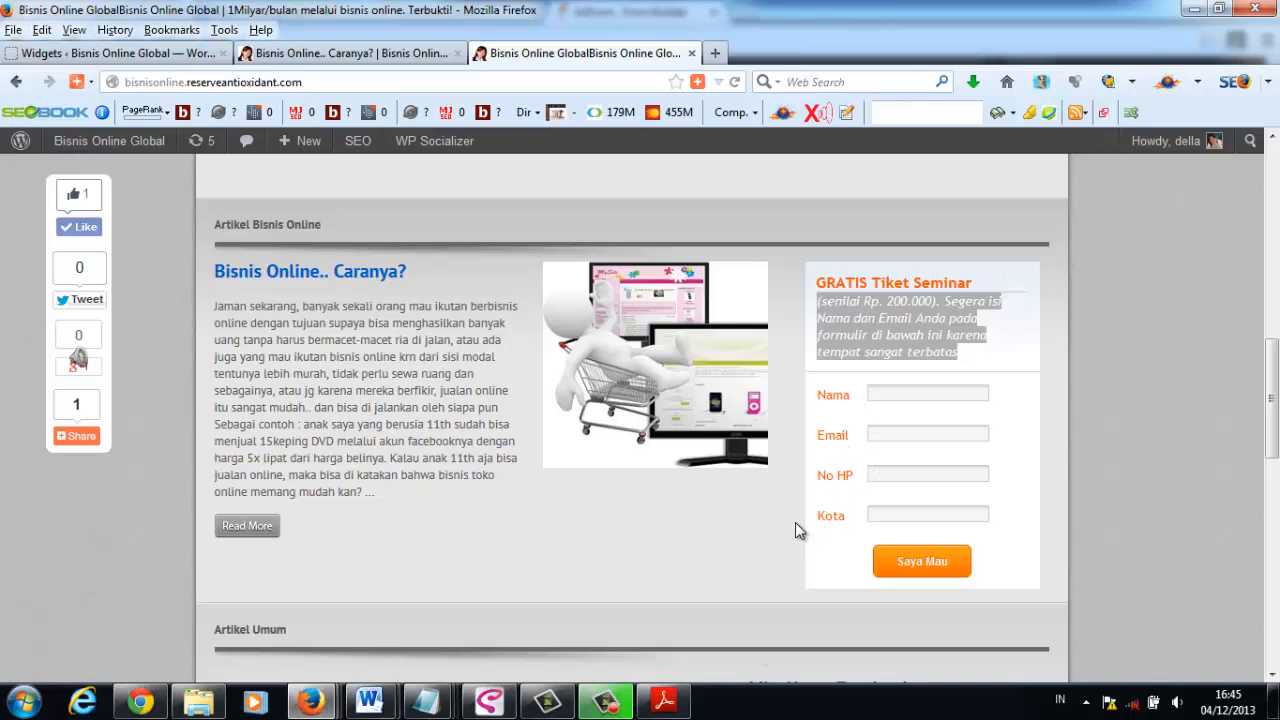
key("alt+Tab")
left_click(495, 446)
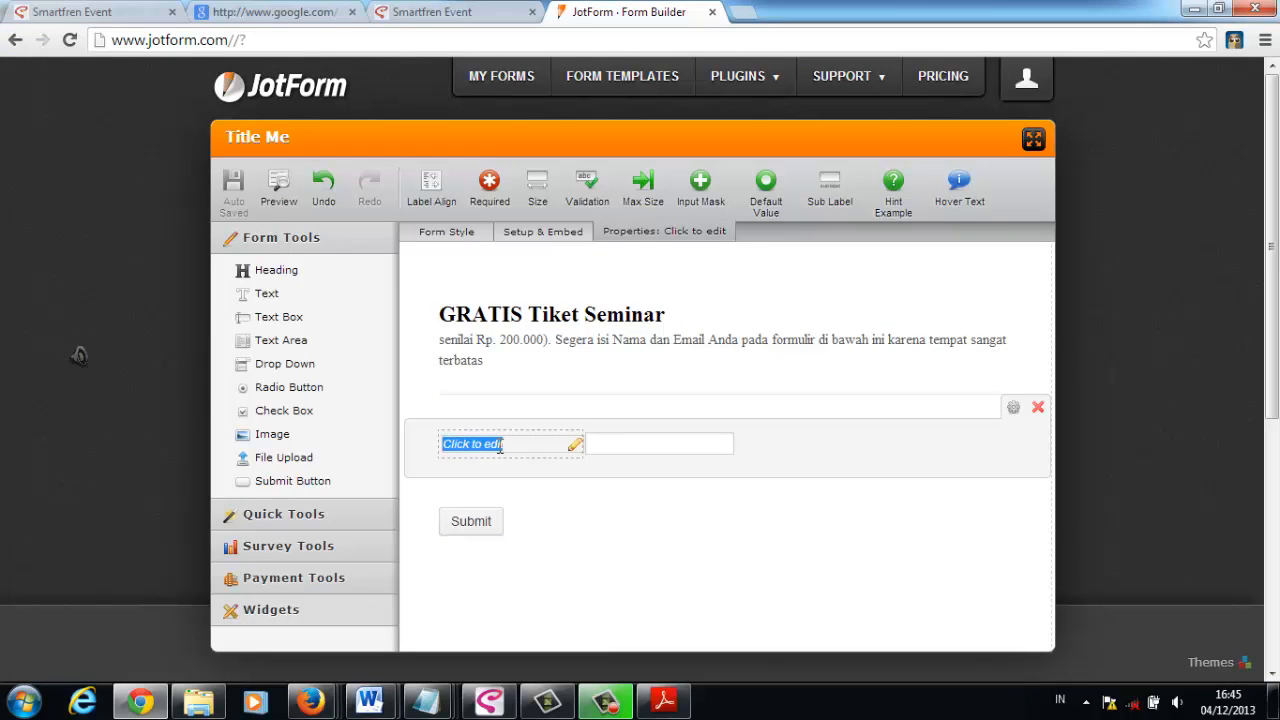
type("Nama")
left_click(472, 477)
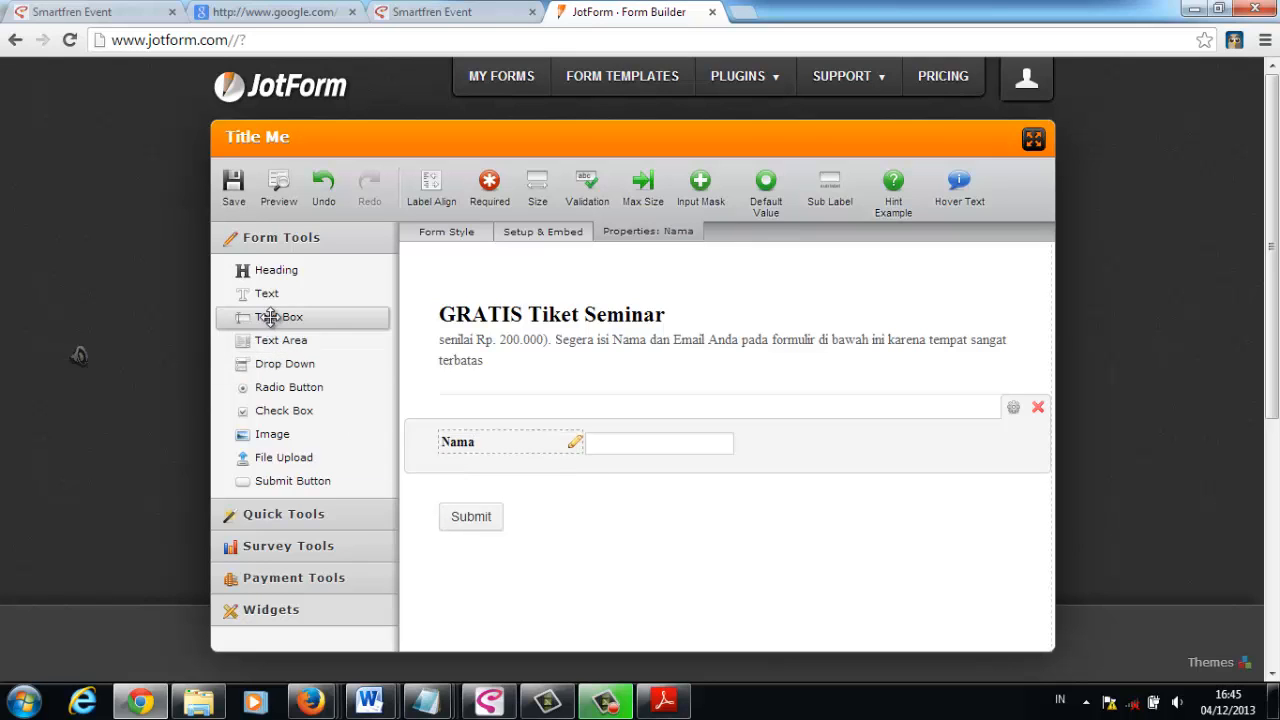
- Add two more text boxes below the Nama field, labelled "Email" and "No HP"
left_click_drag(268, 317, 466, 482)
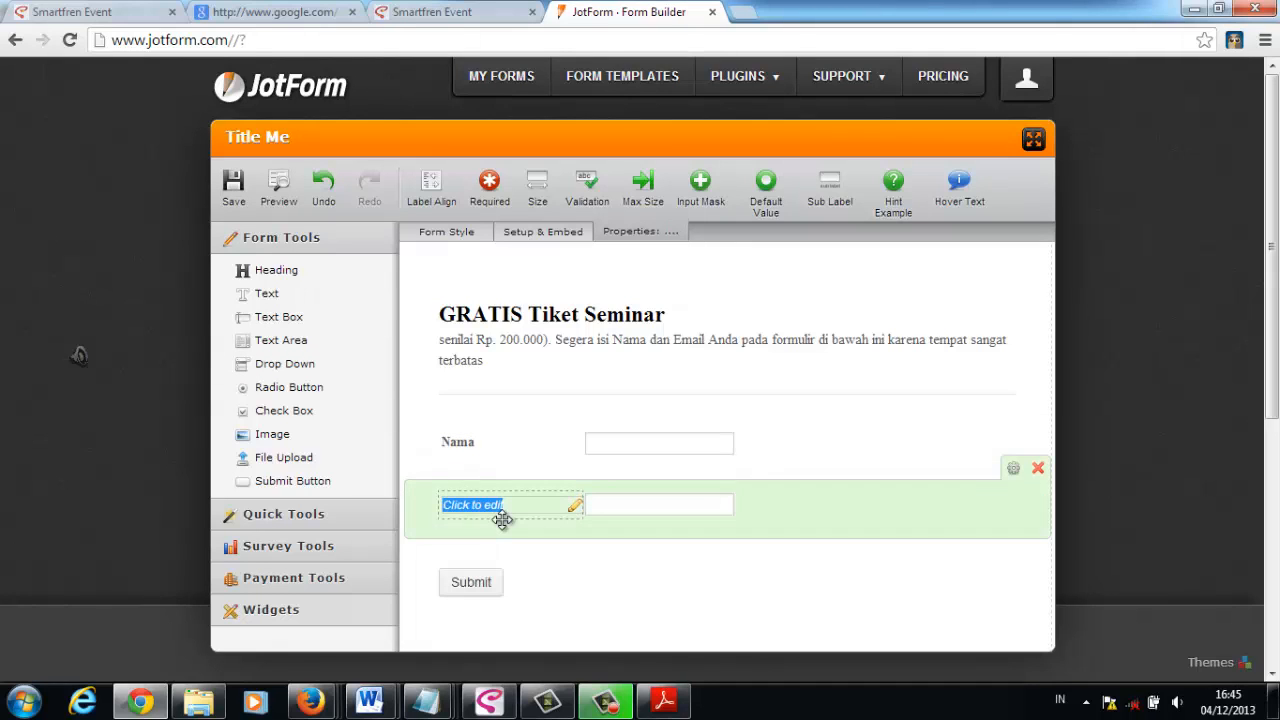
type("Email")
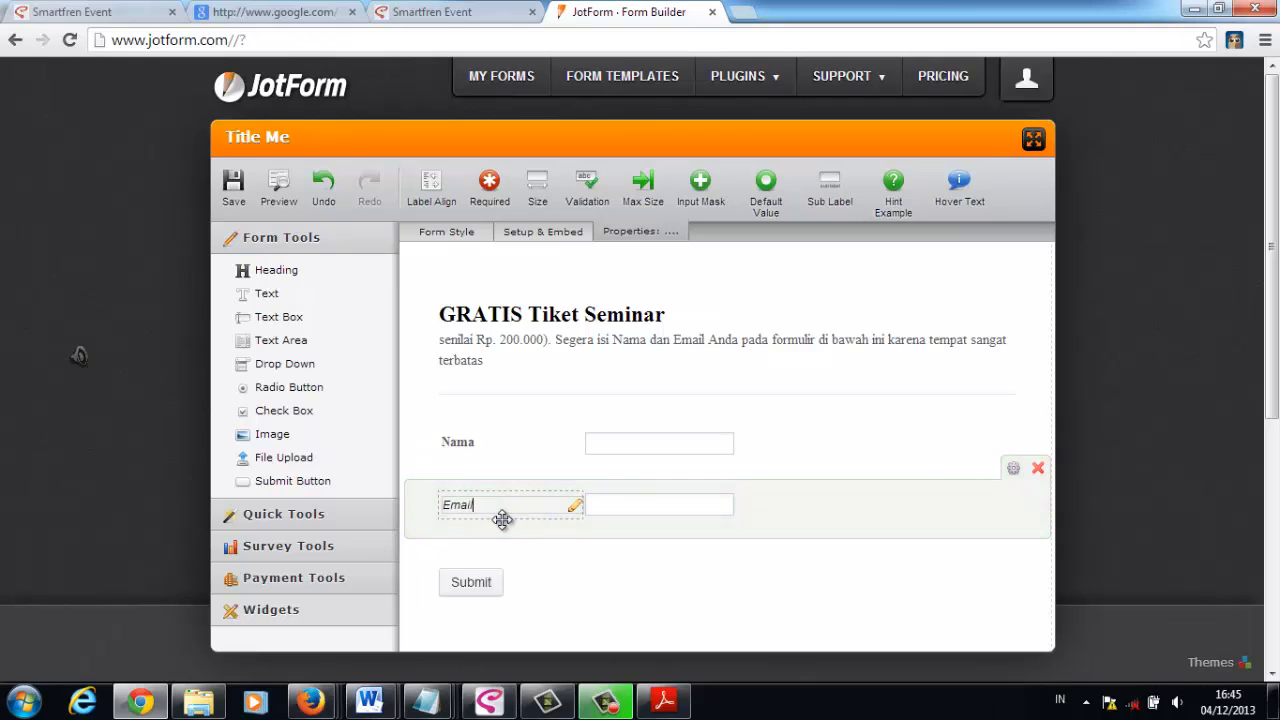
left_click_drag(286, 317, 481, 542)
type("No HP")
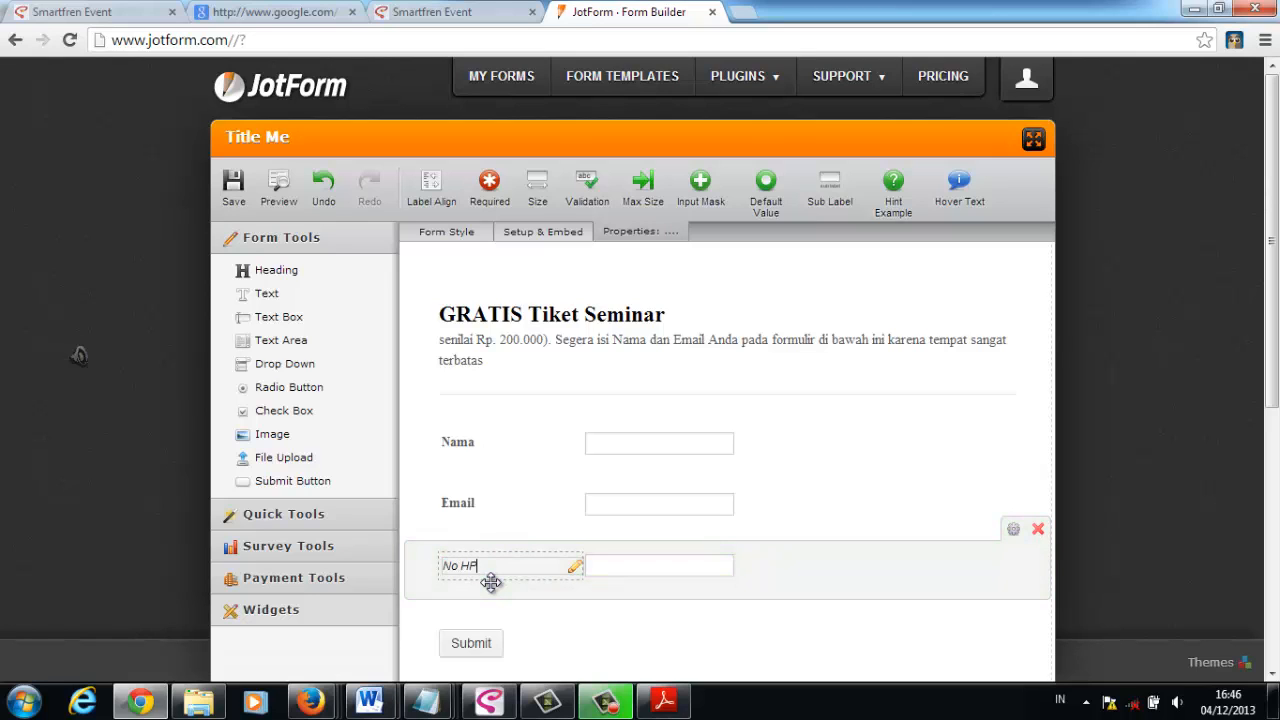
- Add another text box below the No HP field and label it "Kota"
left_click_drag(448, 553, 476, 620)
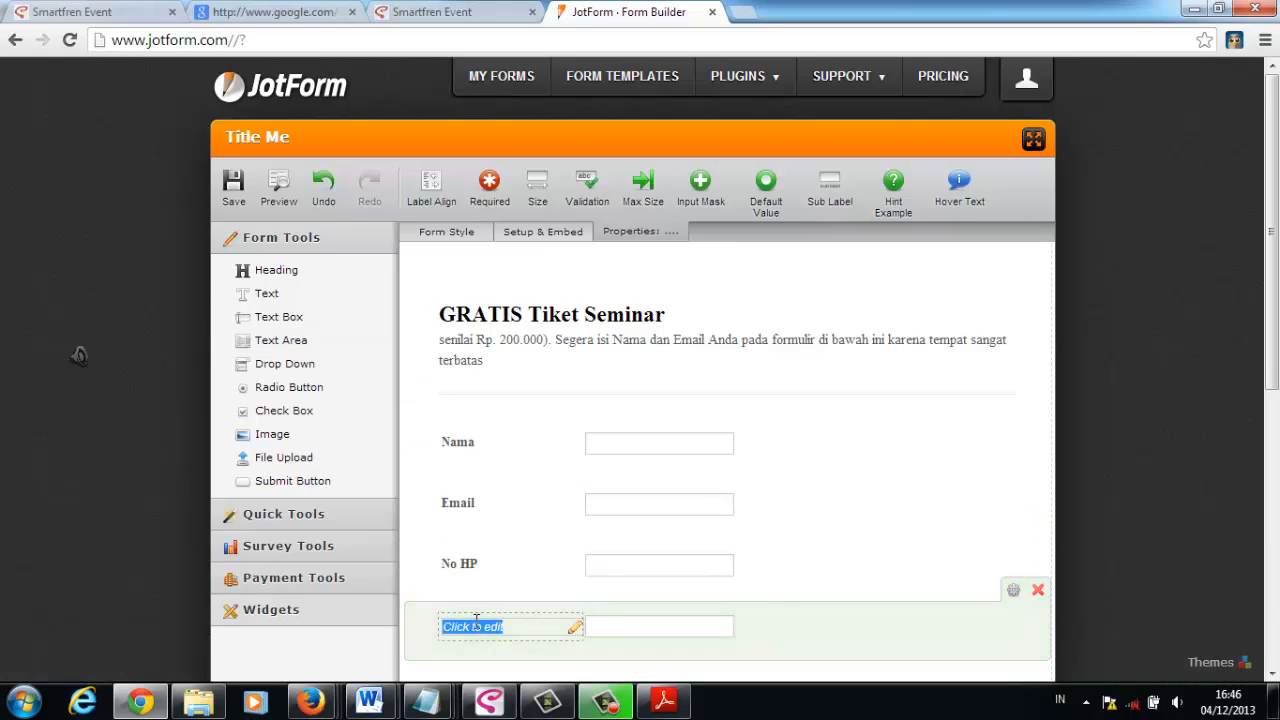
type("Kota")
left_click(888, 511)
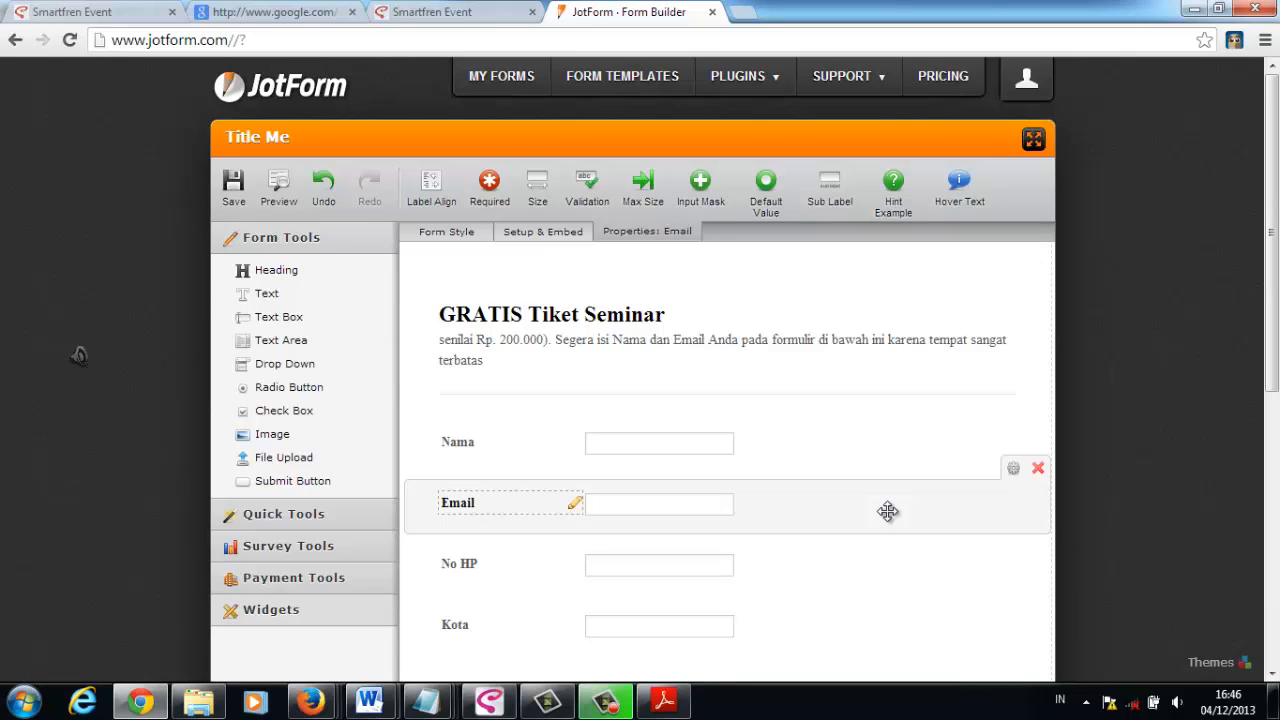
- Make the Email field required
left_click(878, 585)
scroll(522, 531, "down", 1)
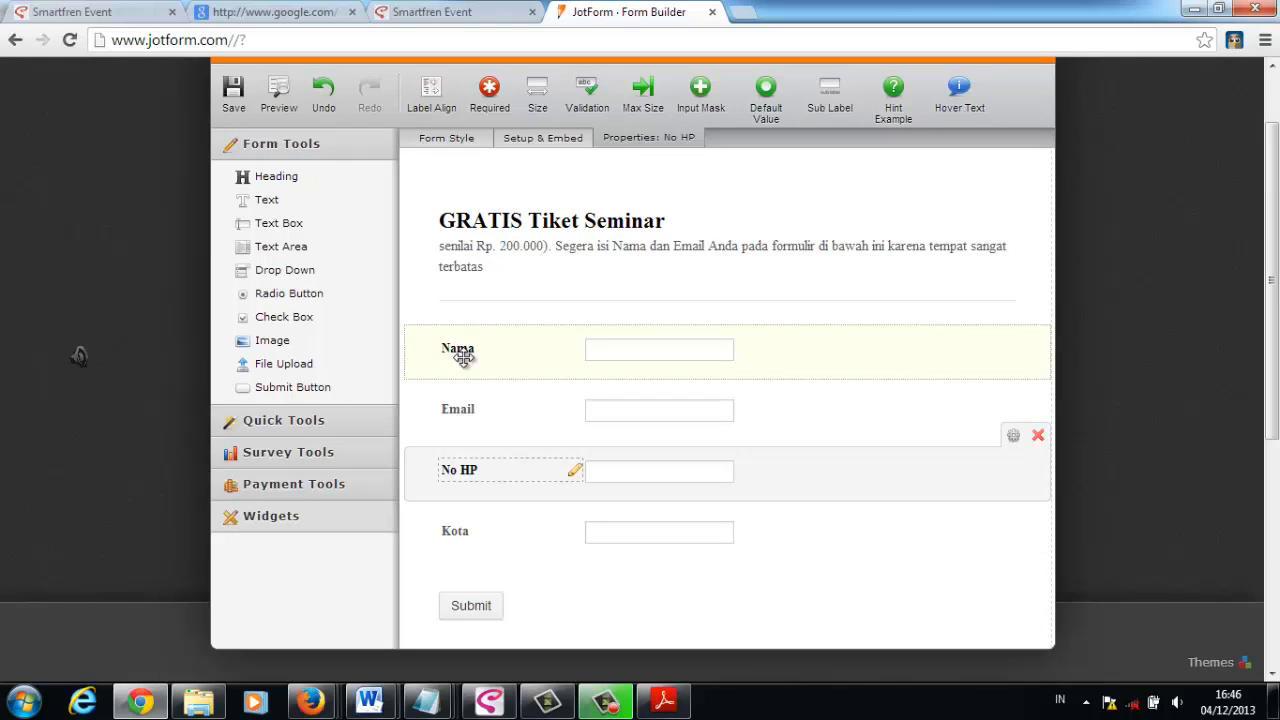
left_click(466, 409)
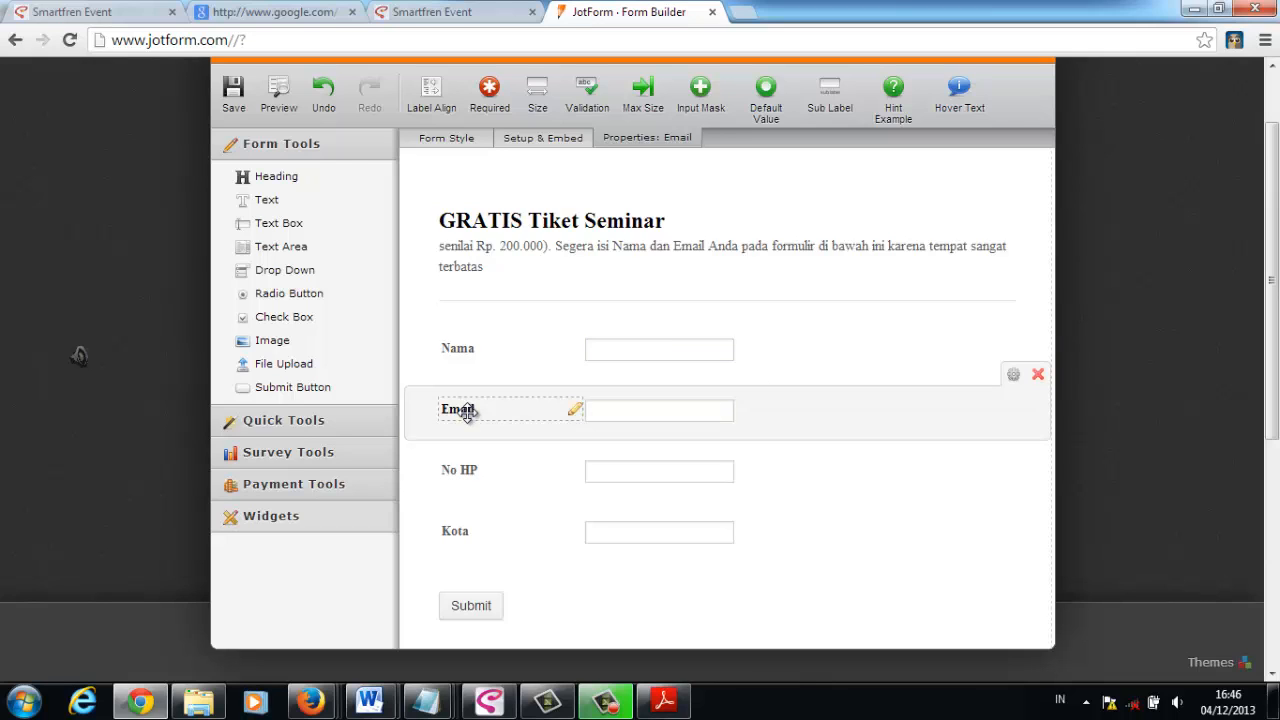
left_click(1010, 375)
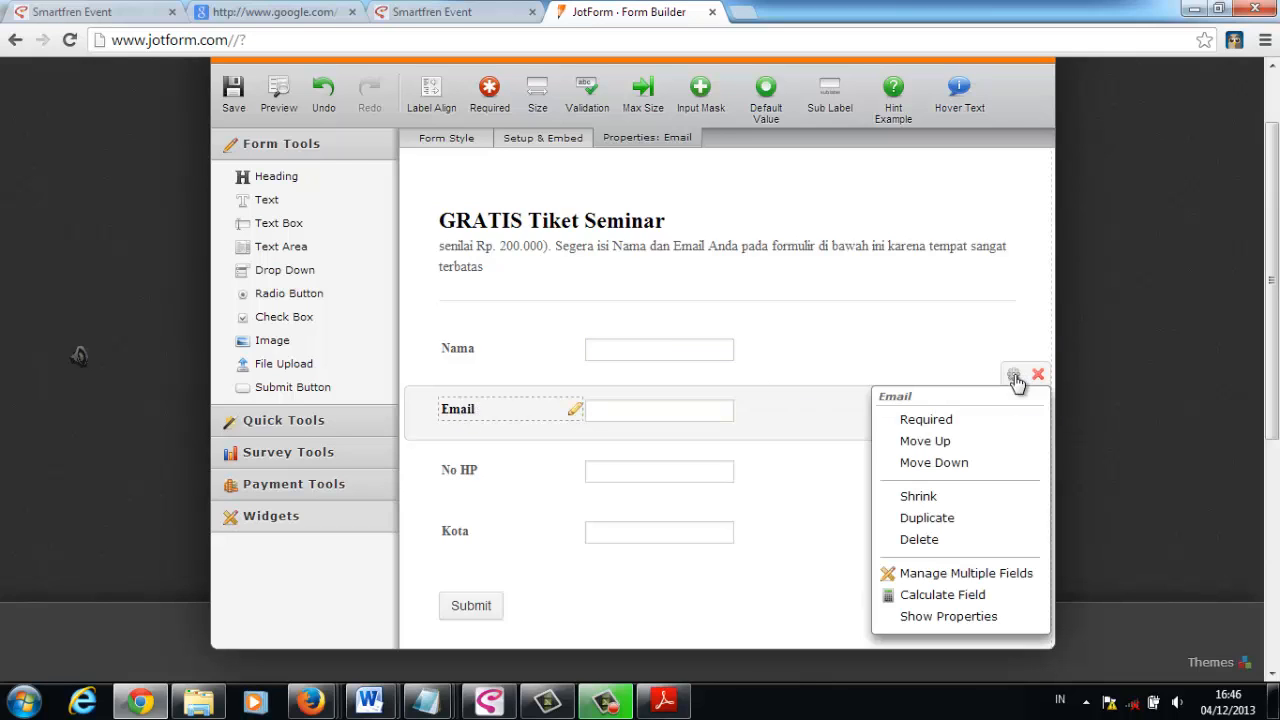
left_click(926, 421)
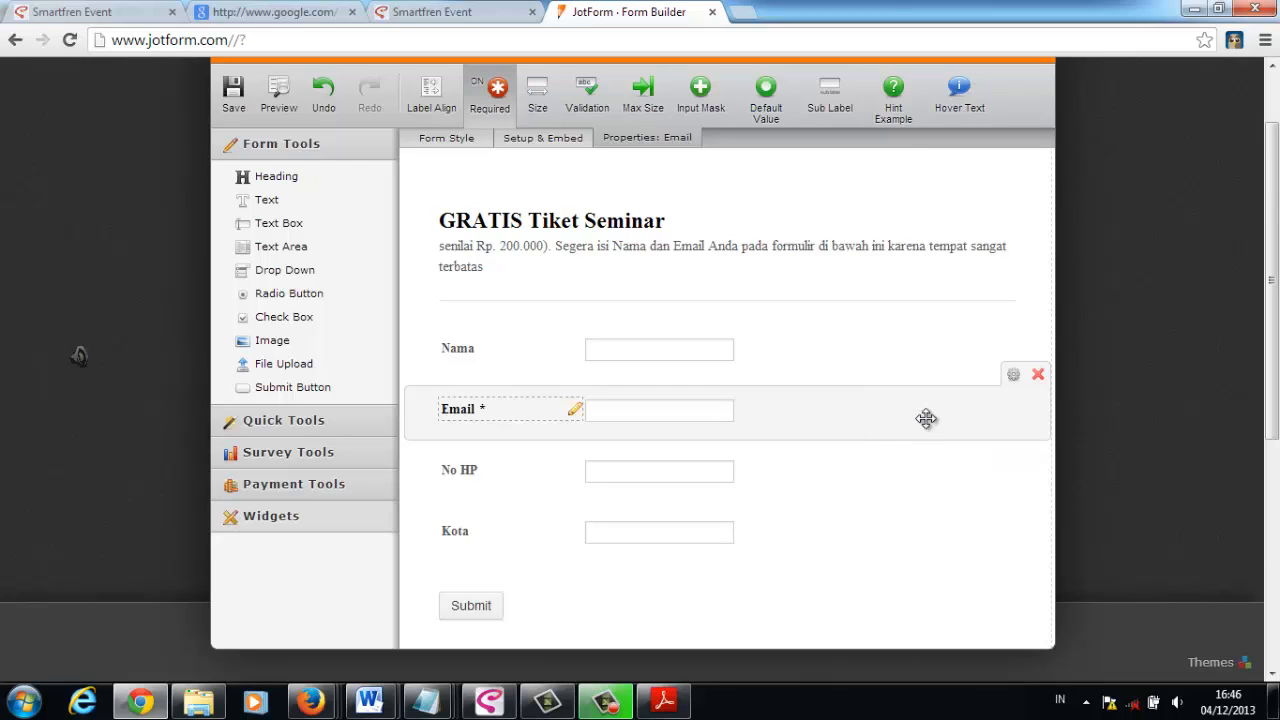
- Move the Nama field down below Email and back up above it
left_click(450, 344)
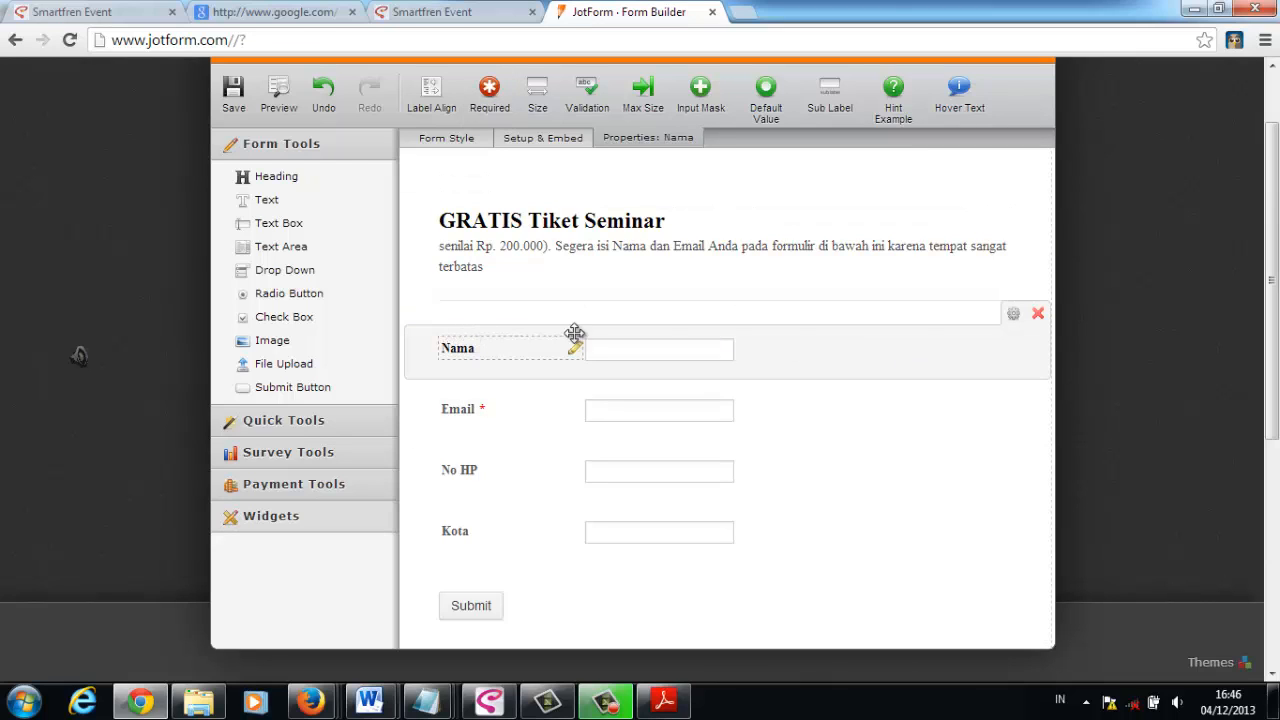
left_click(1013, 313)
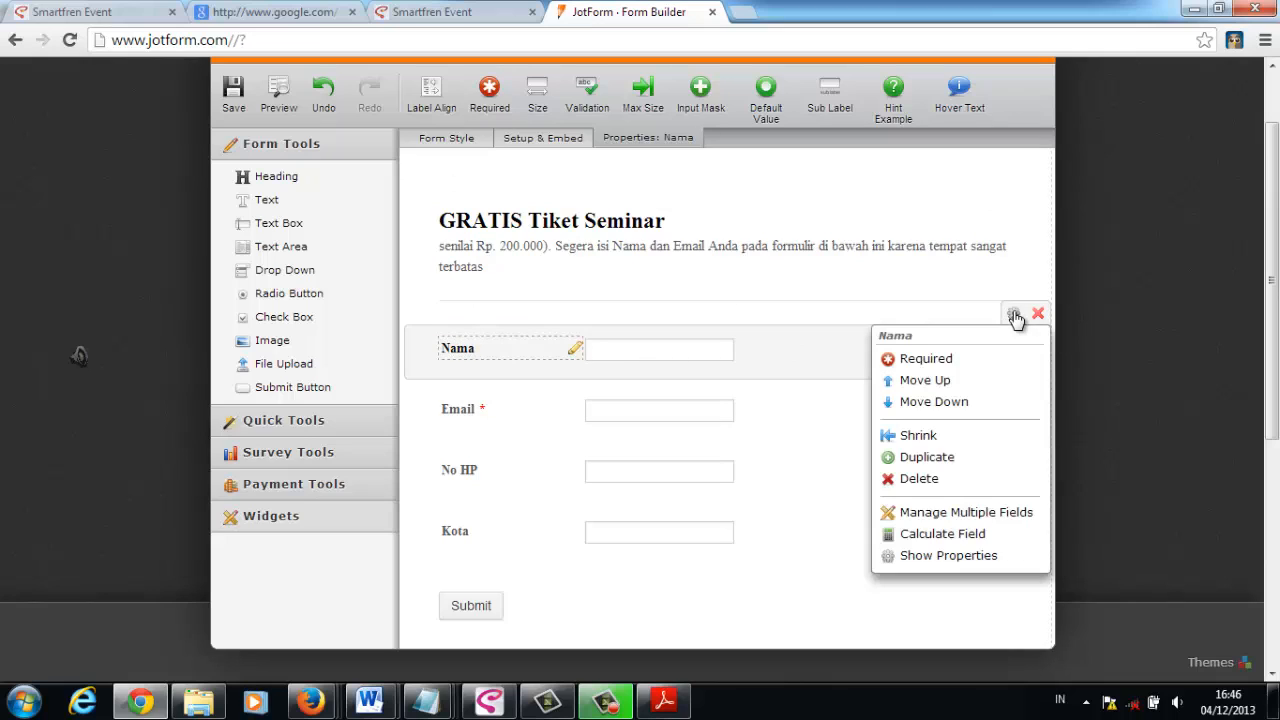
left_click(941, 401)
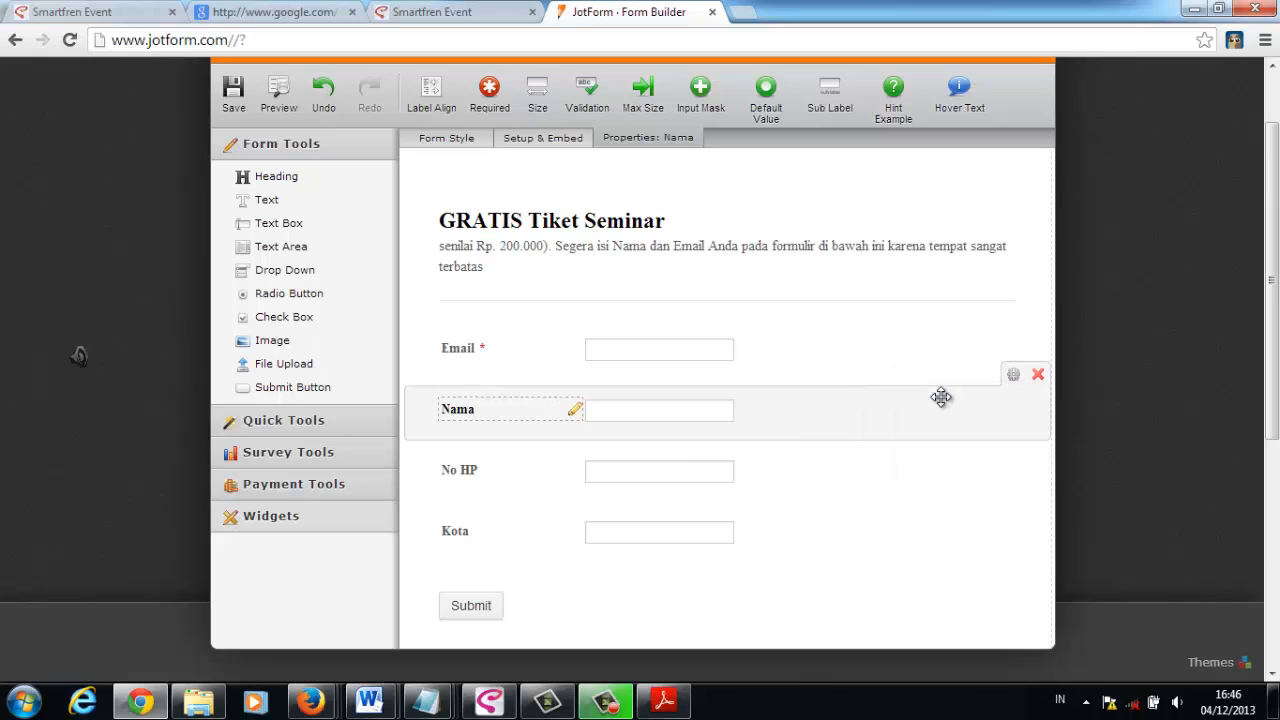
left_click(1013, 374)
left_click(989, 419)
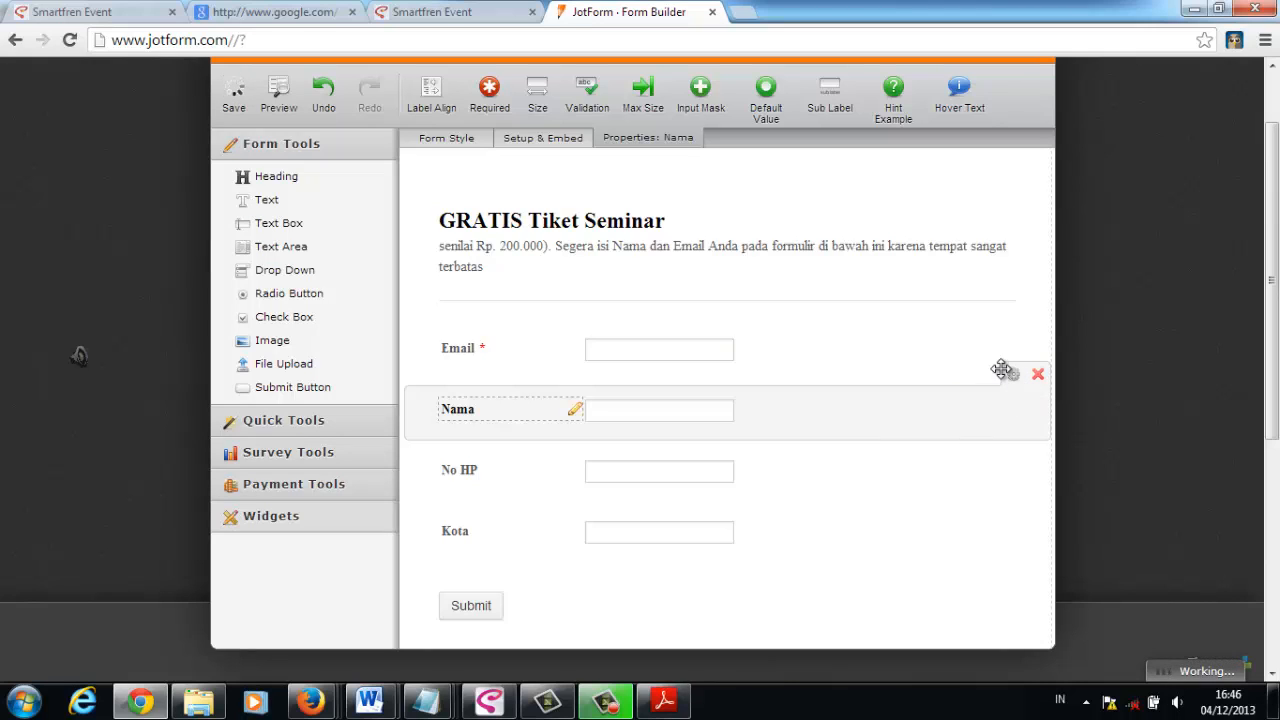
left_click(1013, 374)
left_click(974, 441)
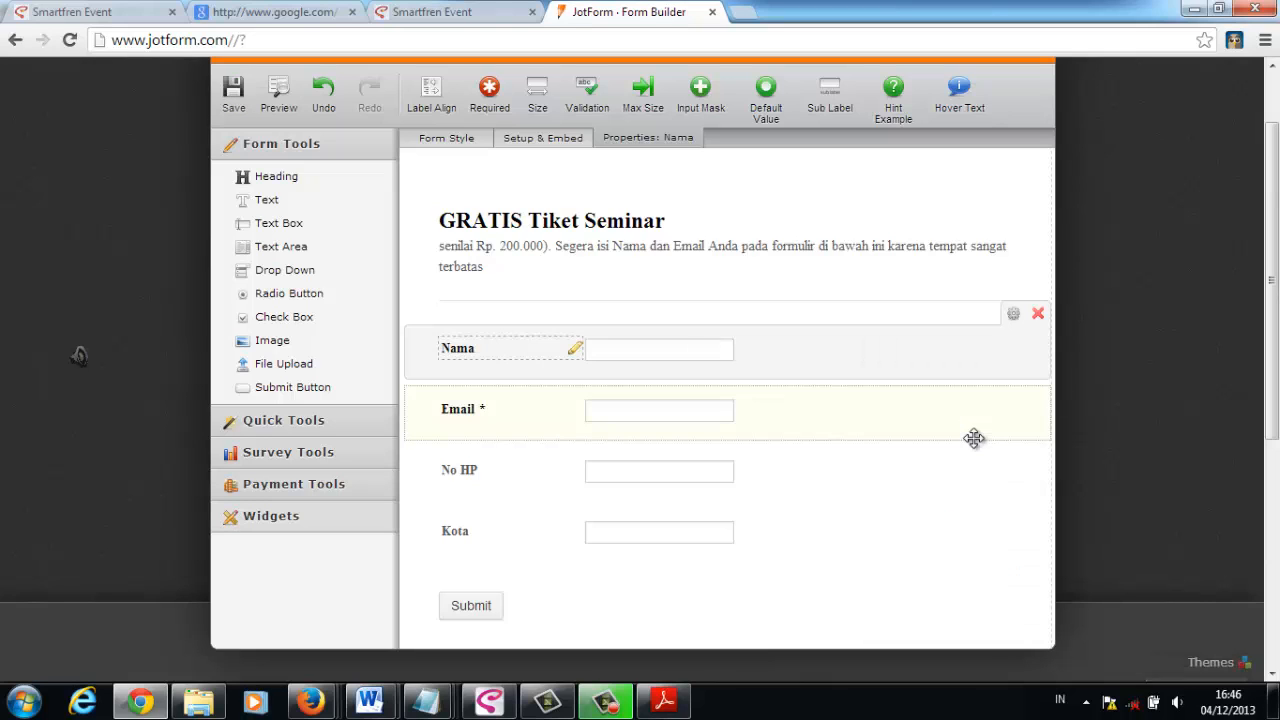
- Shrink the Nama field and expand it again to full width
left_click(1013, 316)
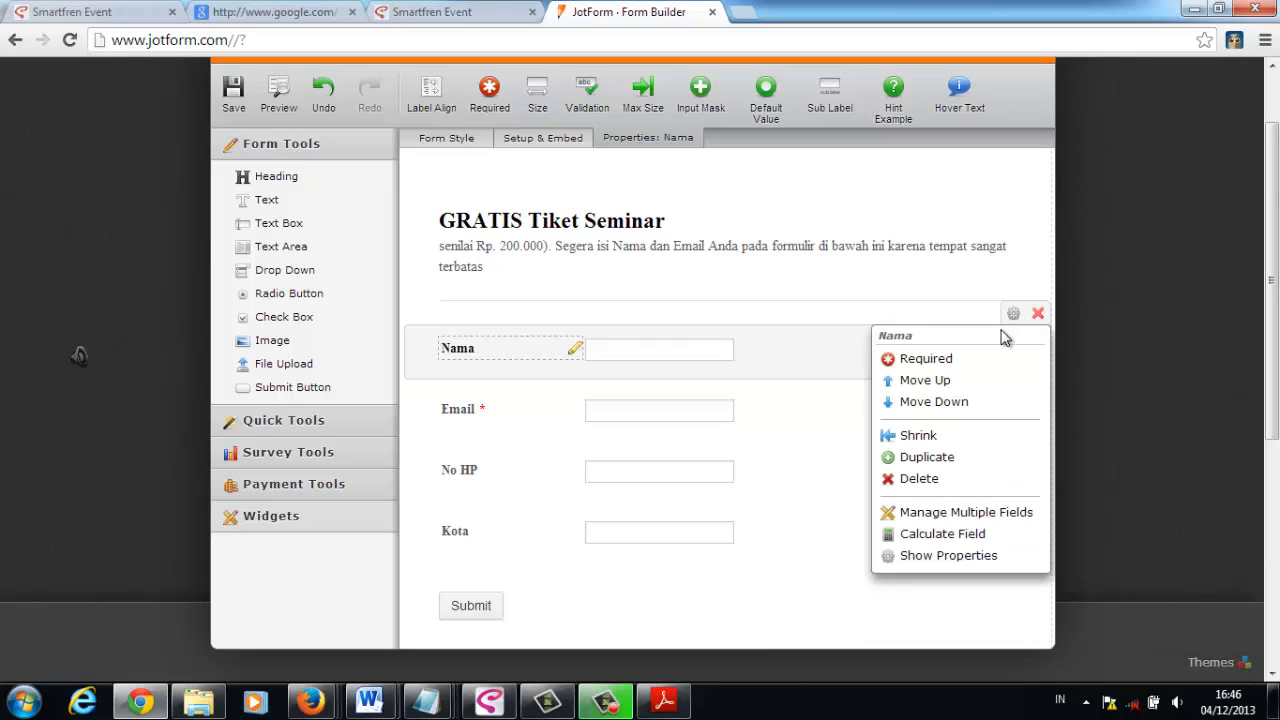
left_click(934, 440)
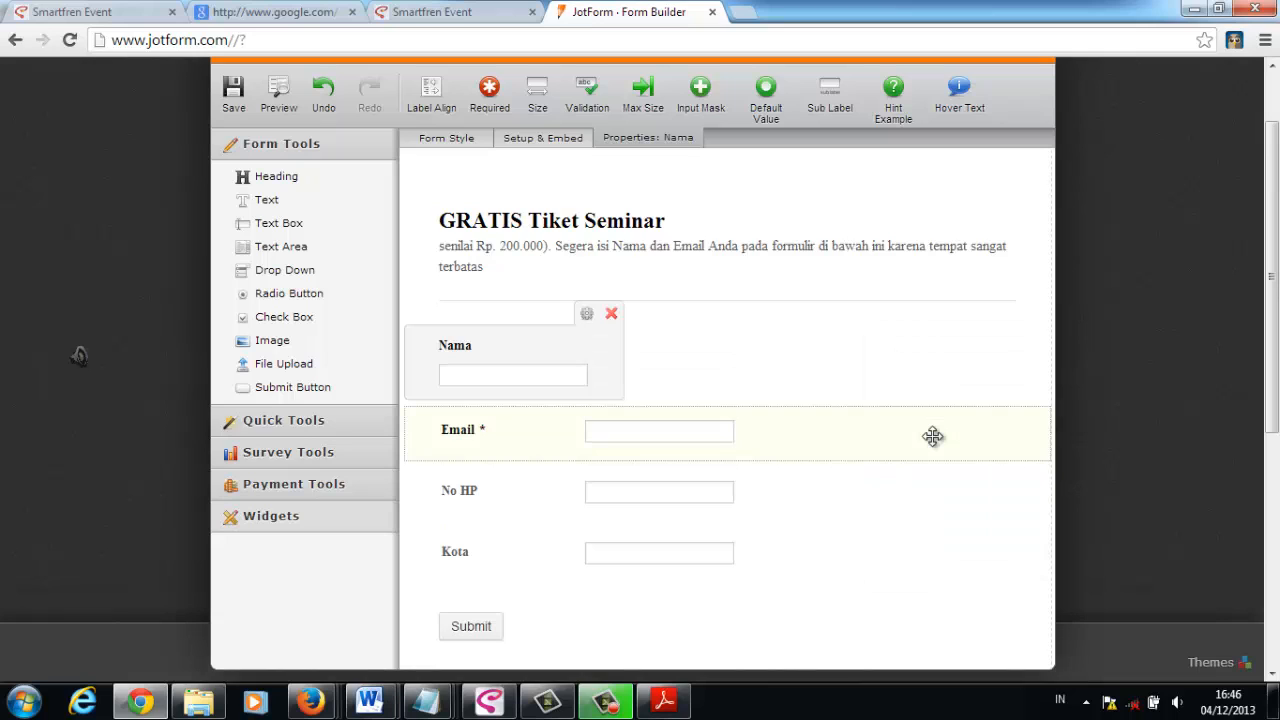
left_click(588, 315)
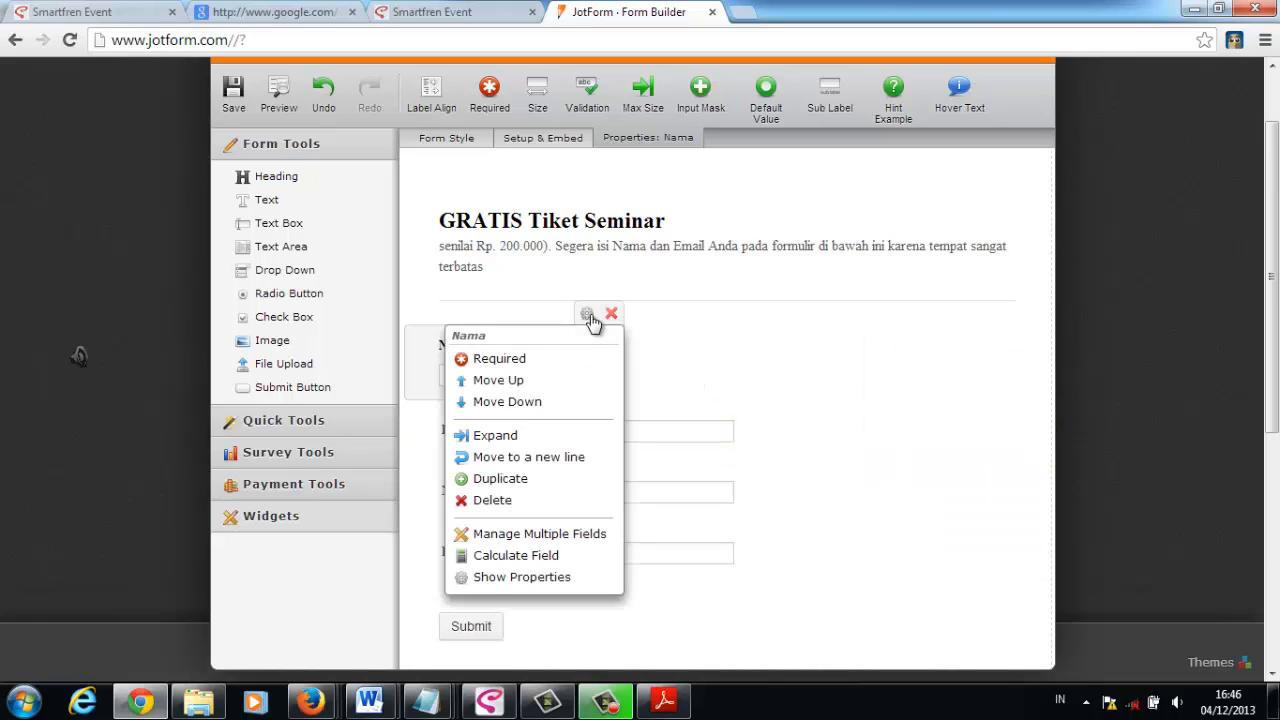
left_click(543, 435)
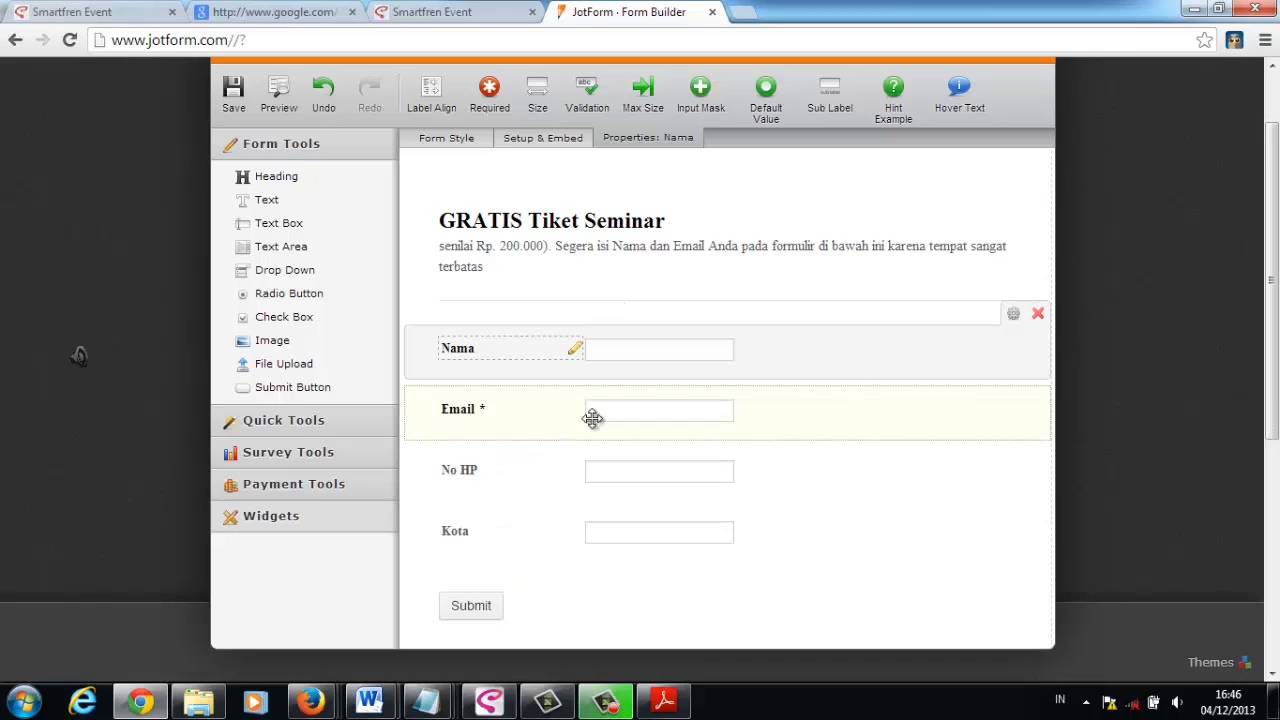
- Duplicate the Nama field and delete the copy
left_click(1013, 314)
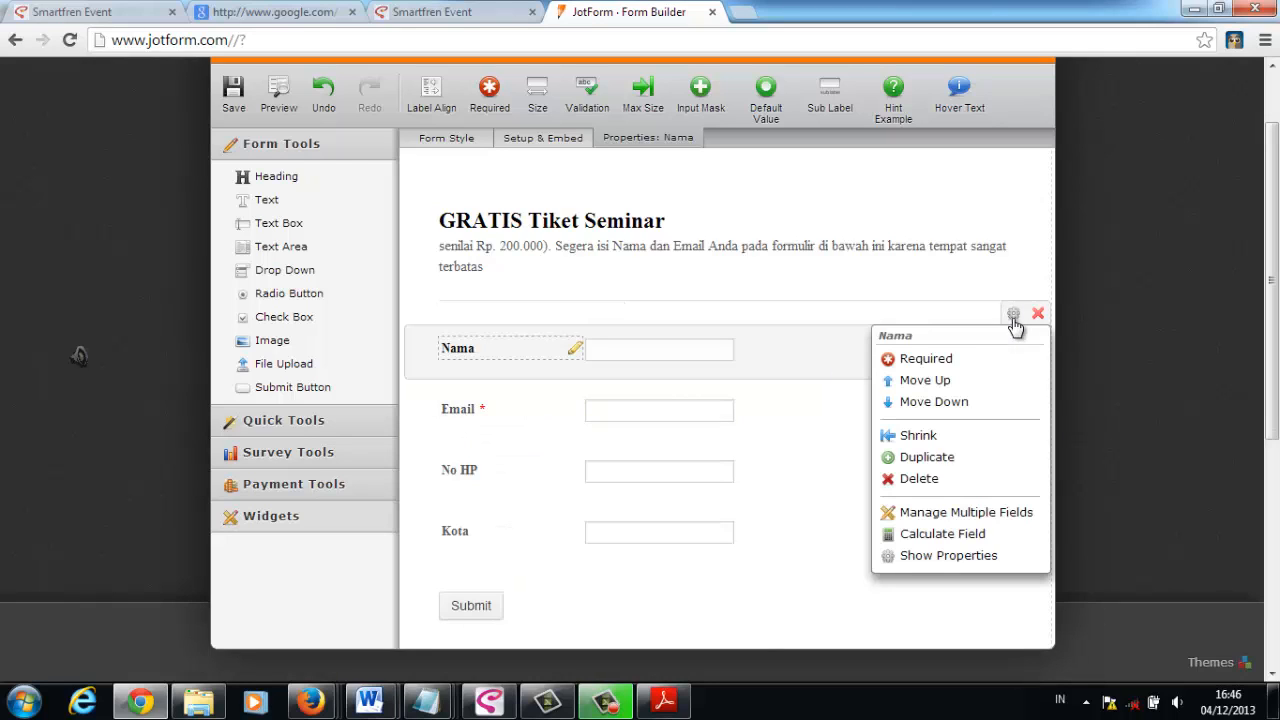
left_click(930, 457)
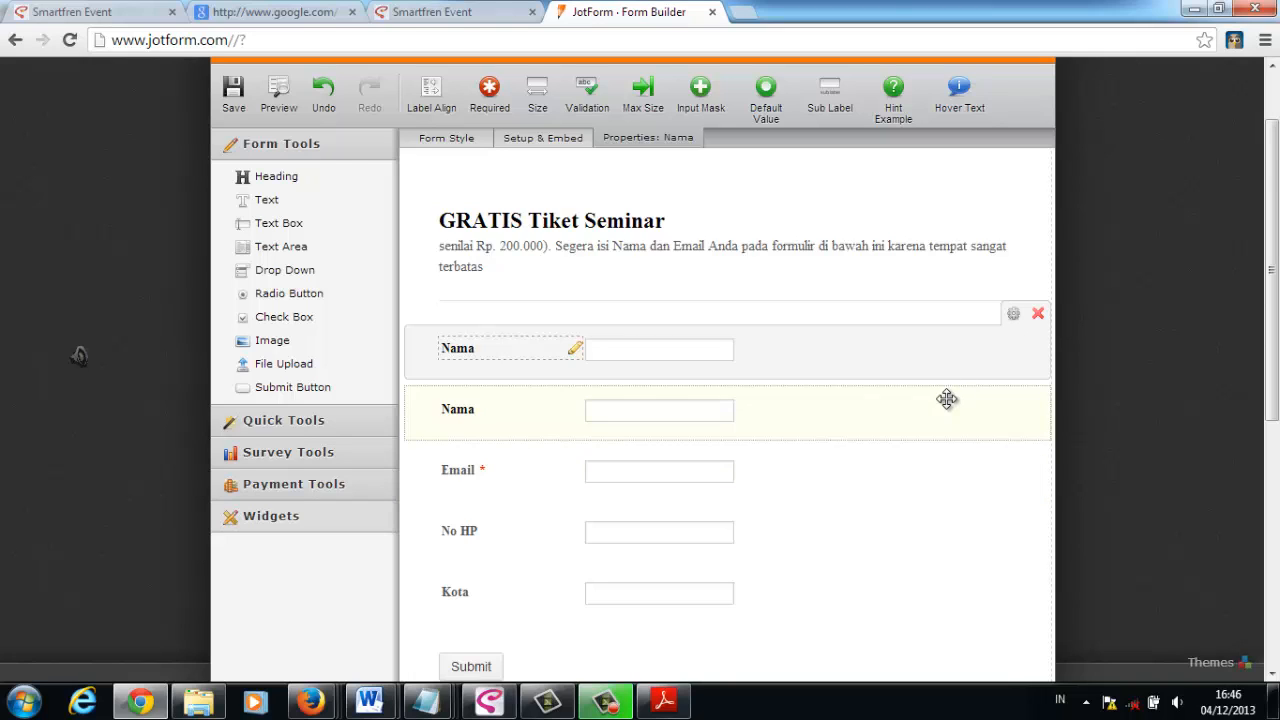
left_click(960, 400)
left_click(1038, 378)
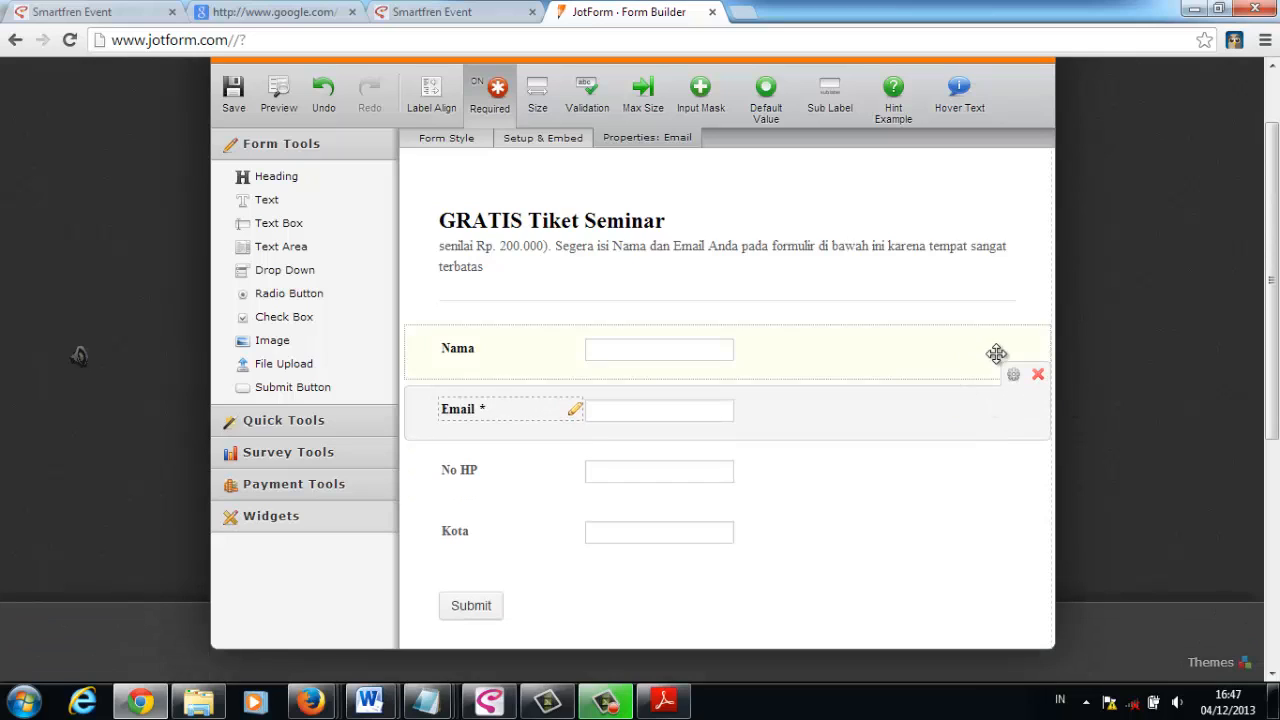
left_click(990, 346)
left_click(1013, 313)
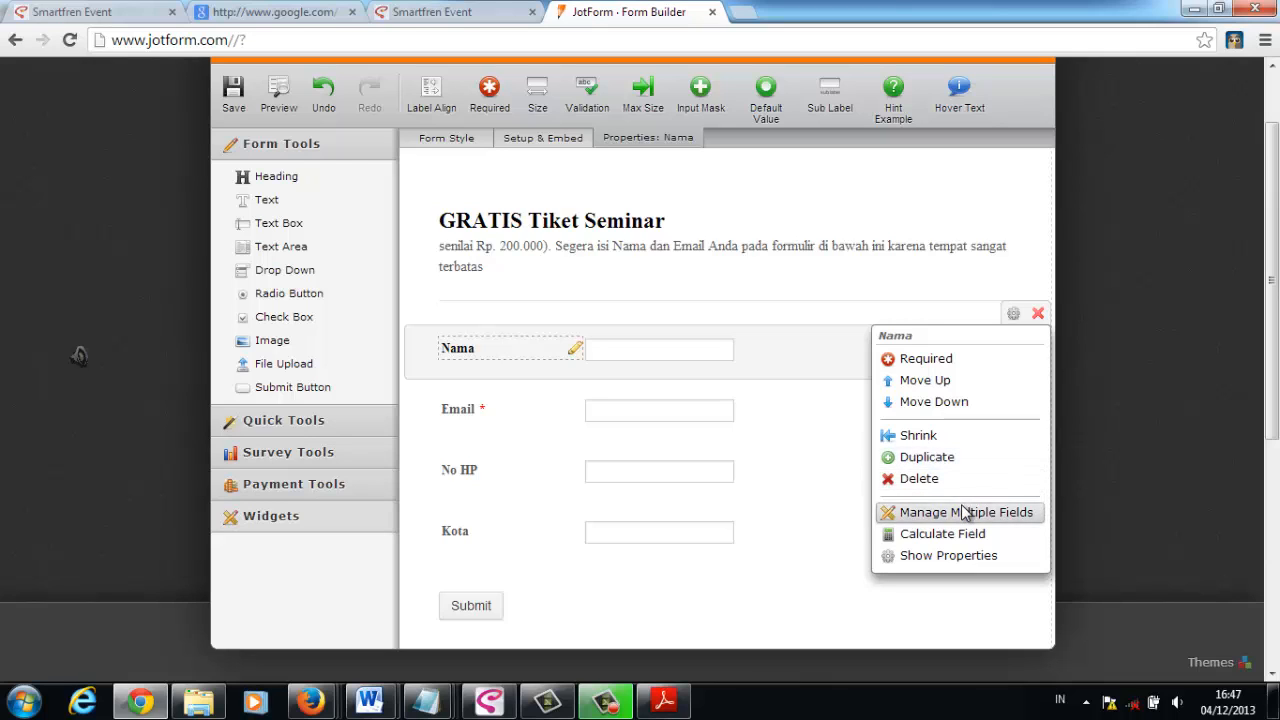
left_click(818, 386)
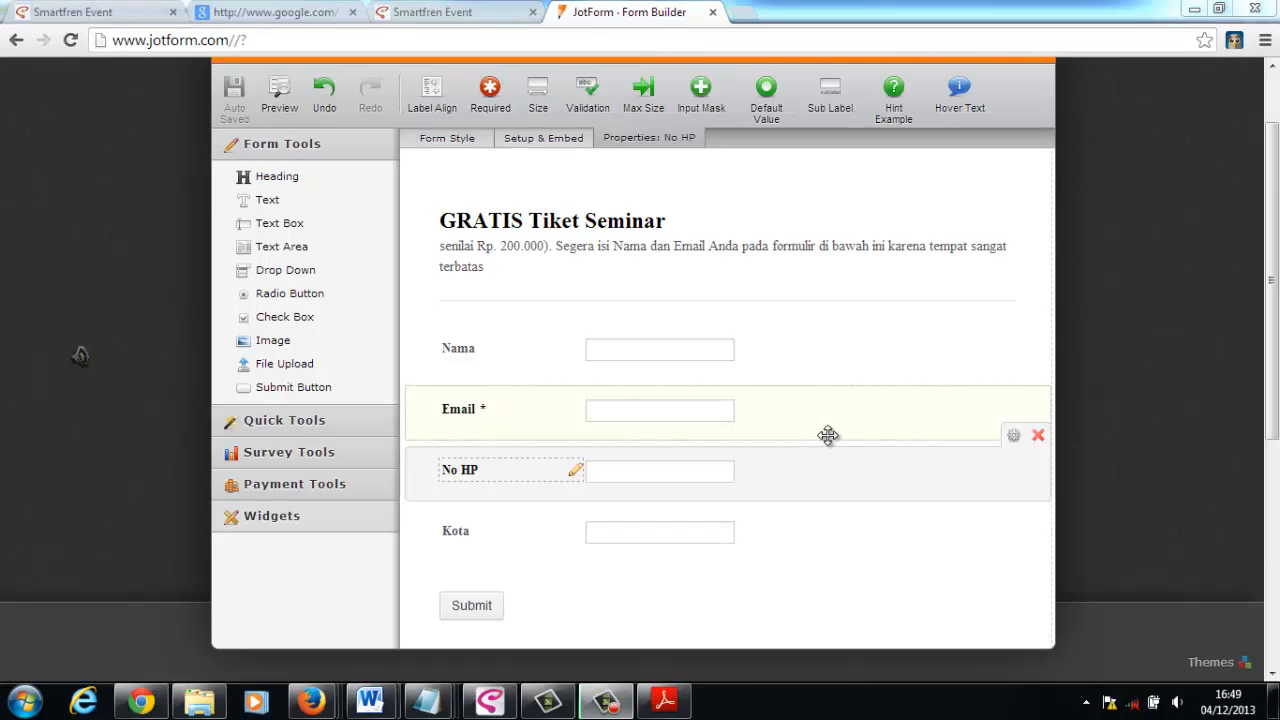
- Rename the form from its placeholder title to "GRATIS Tiket Seminar"
scroll(1270, 333, "up", 1)
scroll(1270, 333, "up", 1)
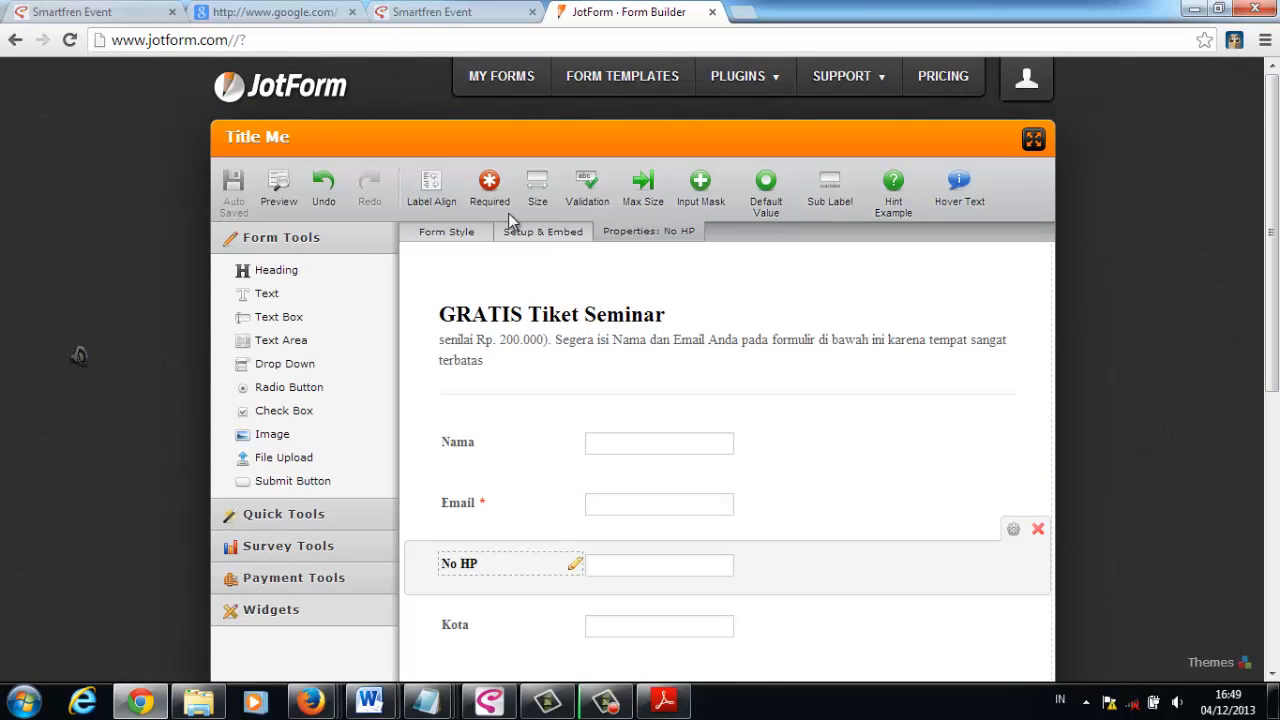
left_click(340, 135)
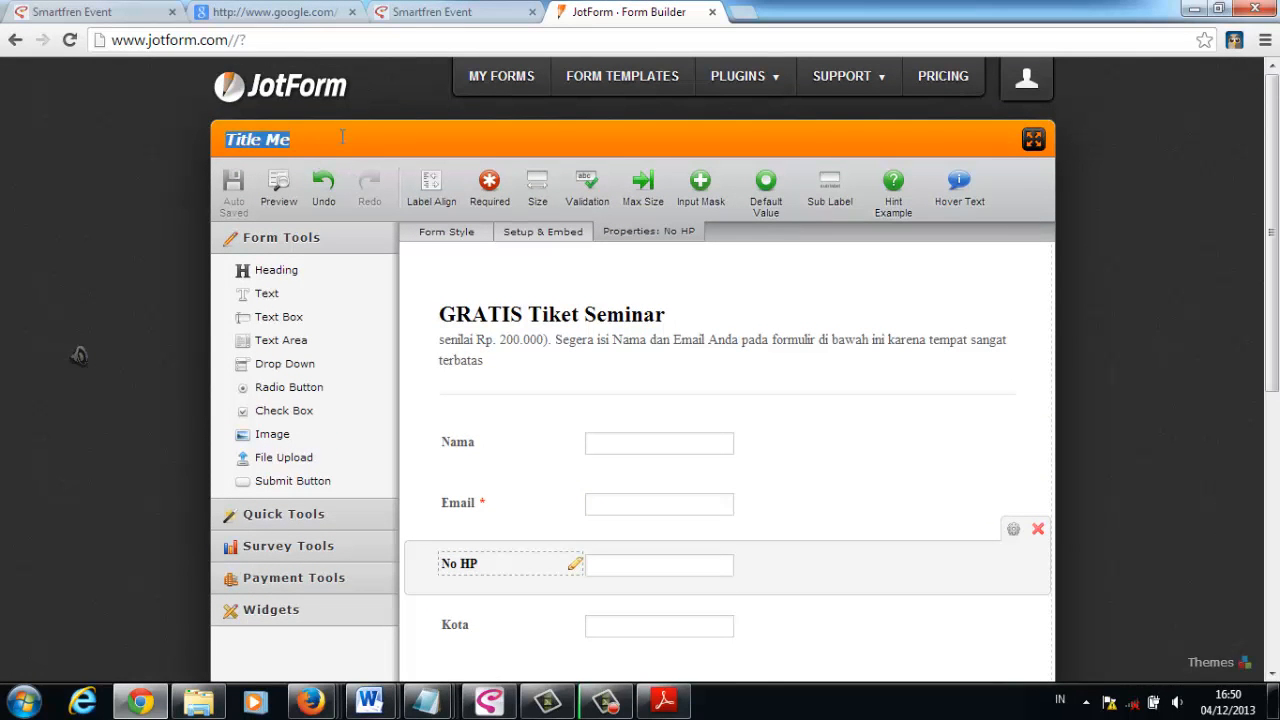
type("GRAAT")
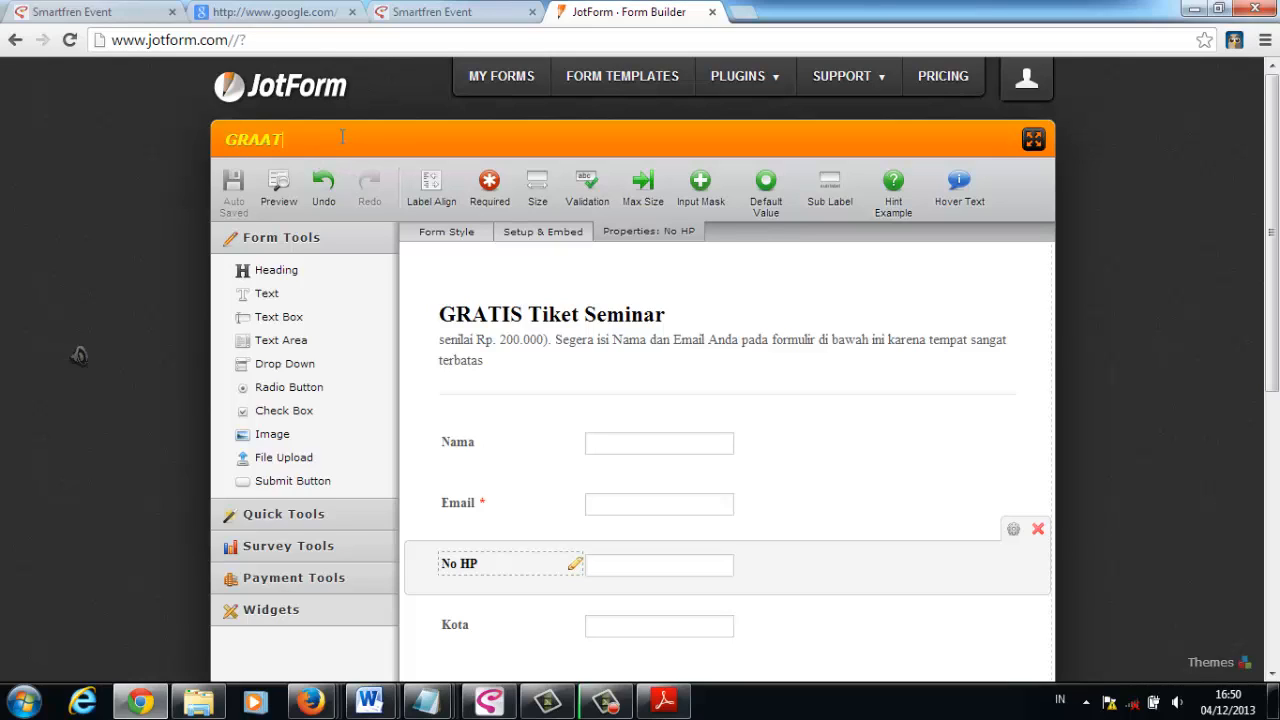
key("BackSpace")
key("BackSpace")
type("TIS Tiket Semi")
type("nar")
left_click(675, 404)
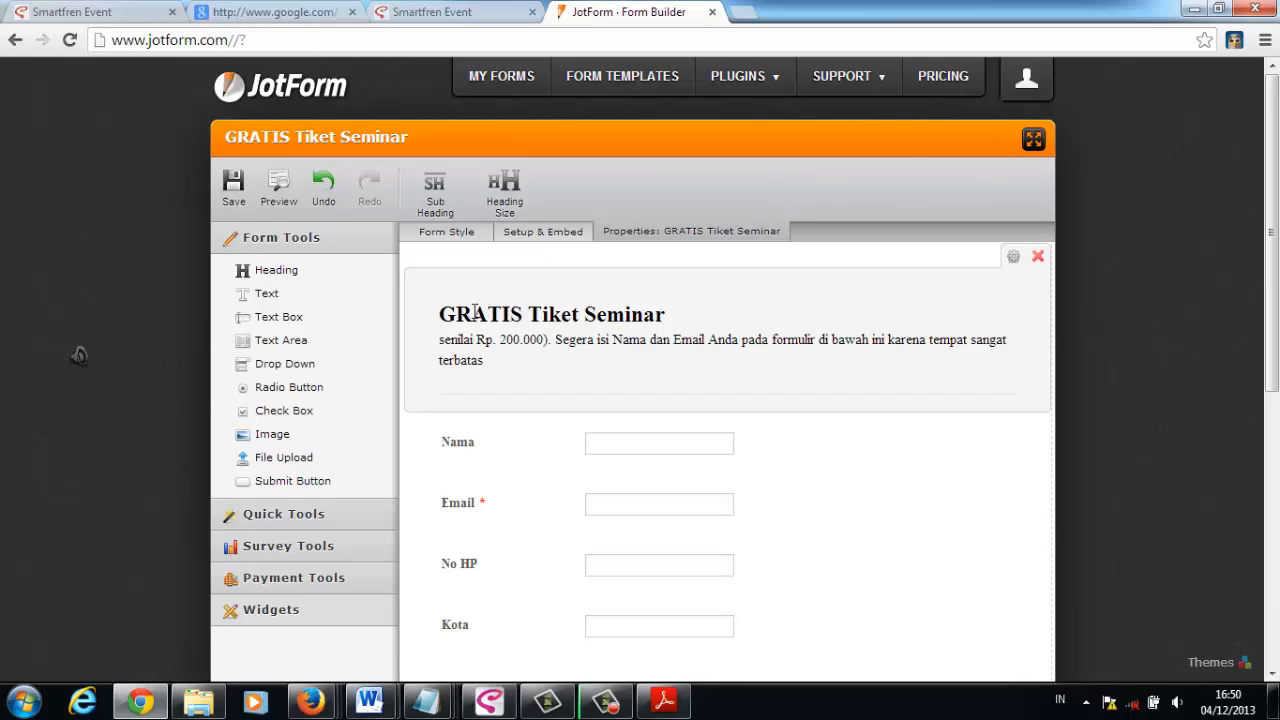
- Set the form's thank-you page to show a Thank You message after submission and proceed to the message editor
left_click(476, 313)
left_click(554, 236)
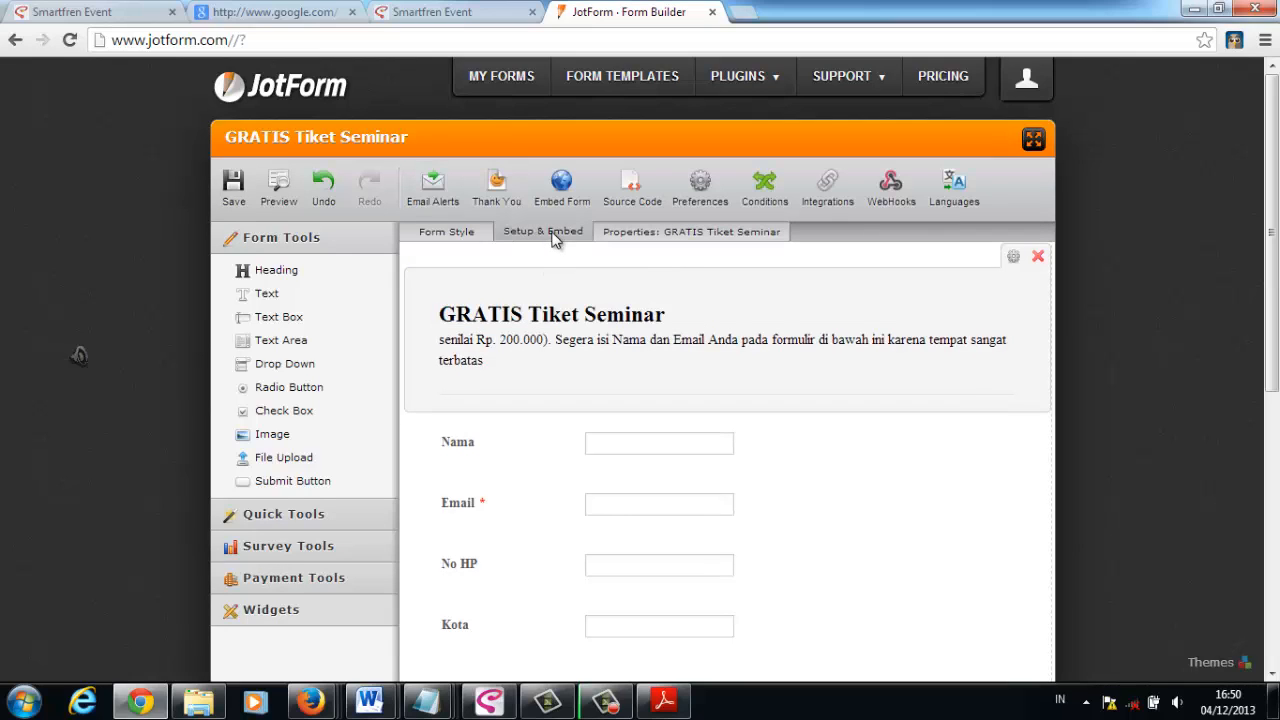
left_click(497, 183)
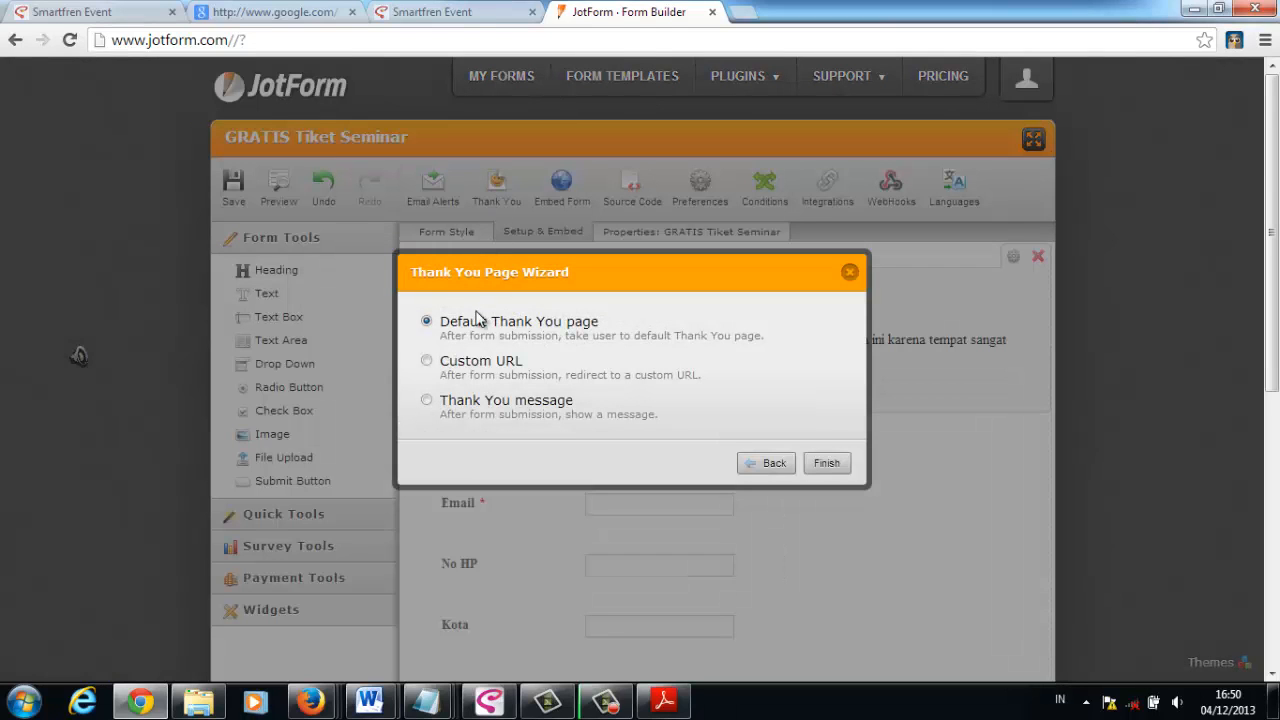
left_click(427, 401)
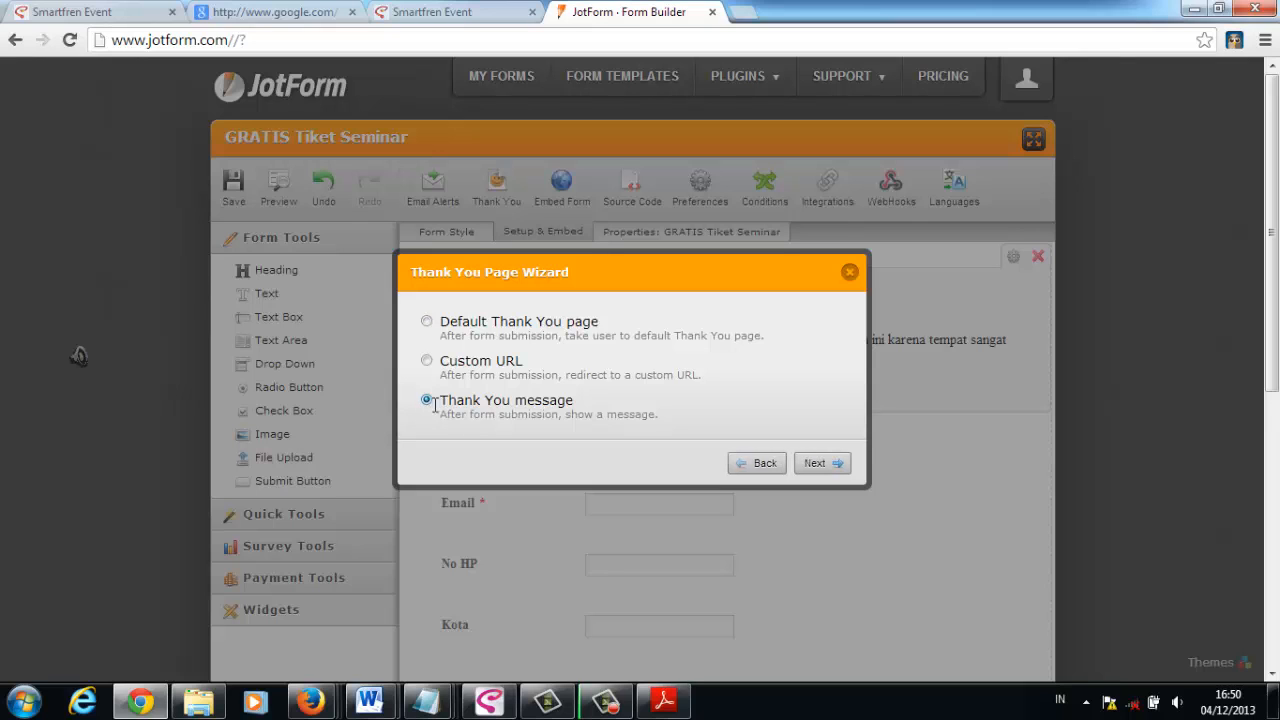
left_click(822, 463)
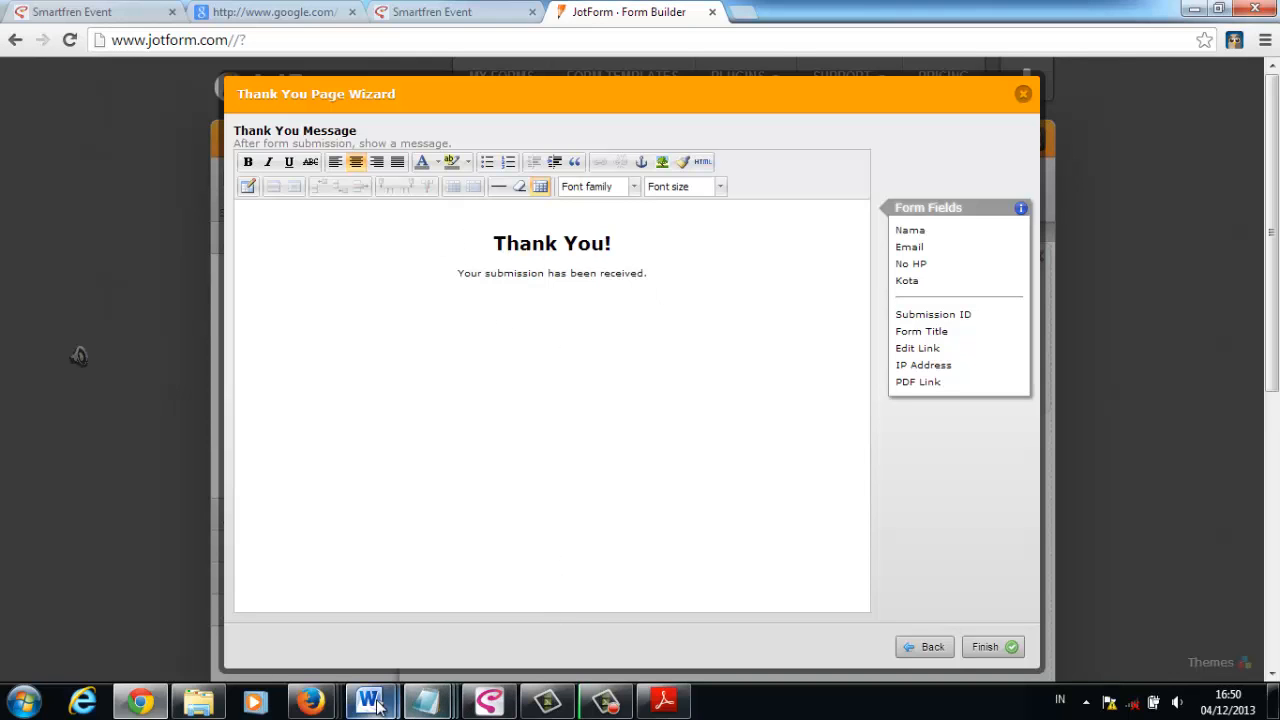
- Copy the "Terima Kasih!" text with its consultation contact line from the Word document and paste it over the default thank-you message in Chrome
mouse_move(369, 700)
left_click(480, 600)
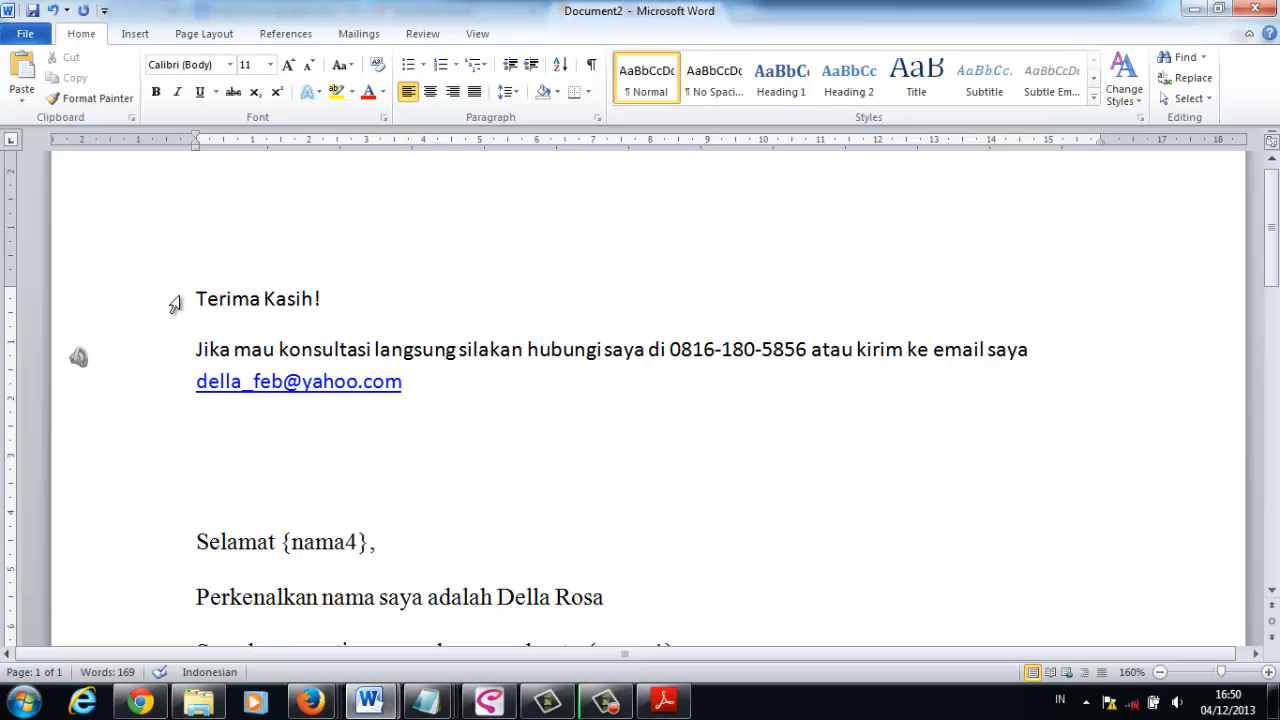
left_click_drag(174, 297, 343, 392)
key("ctrl+c")
key("alt+Tab")
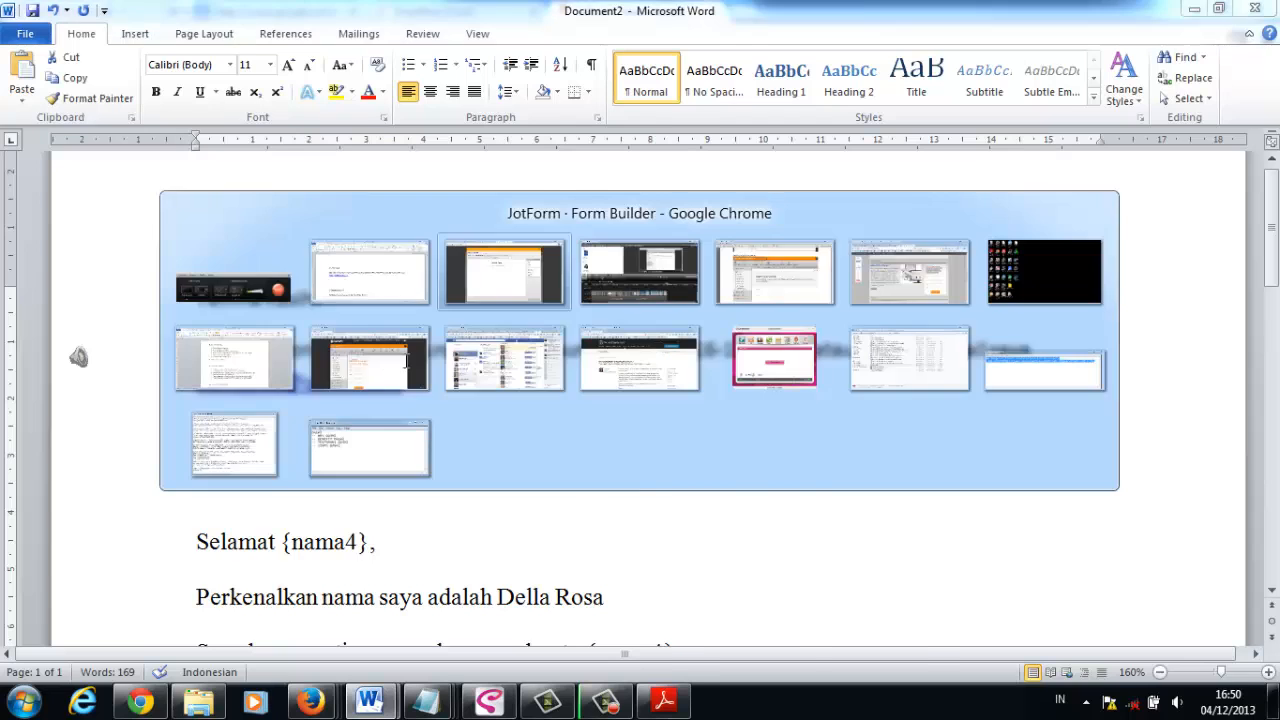
left_click_drag(437, 251, 651, 280)
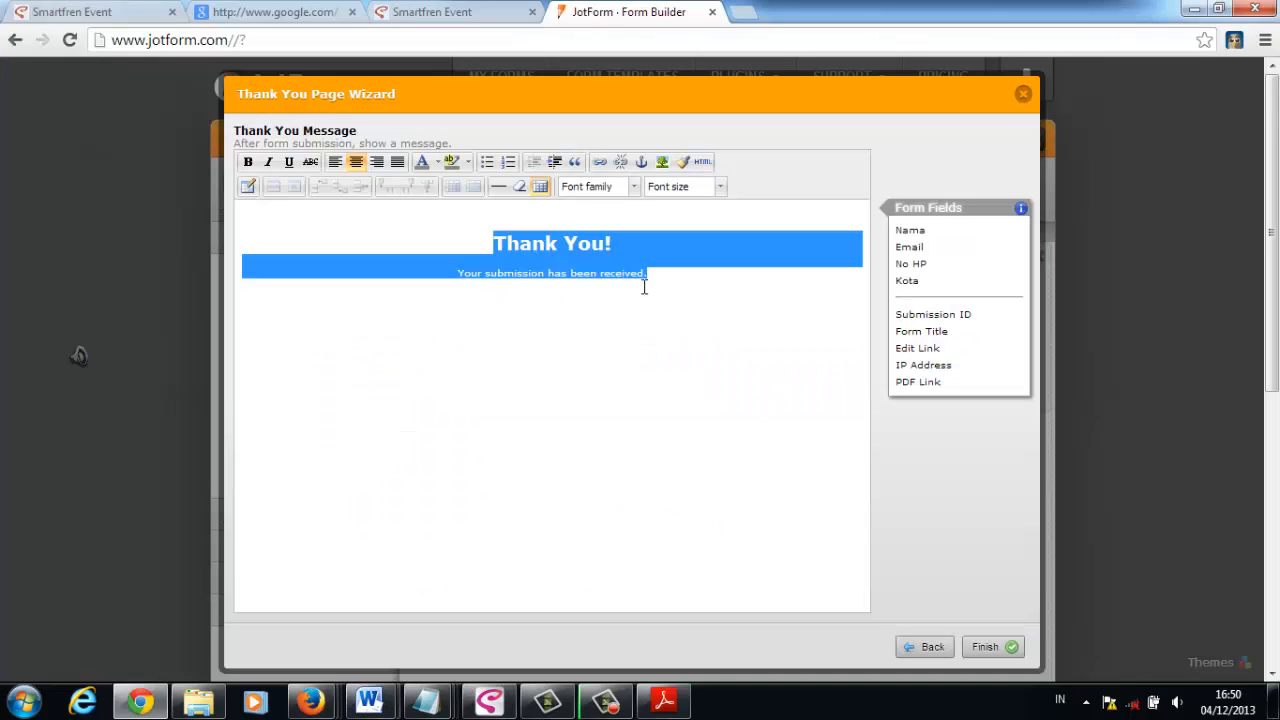
key("ctrl+v")
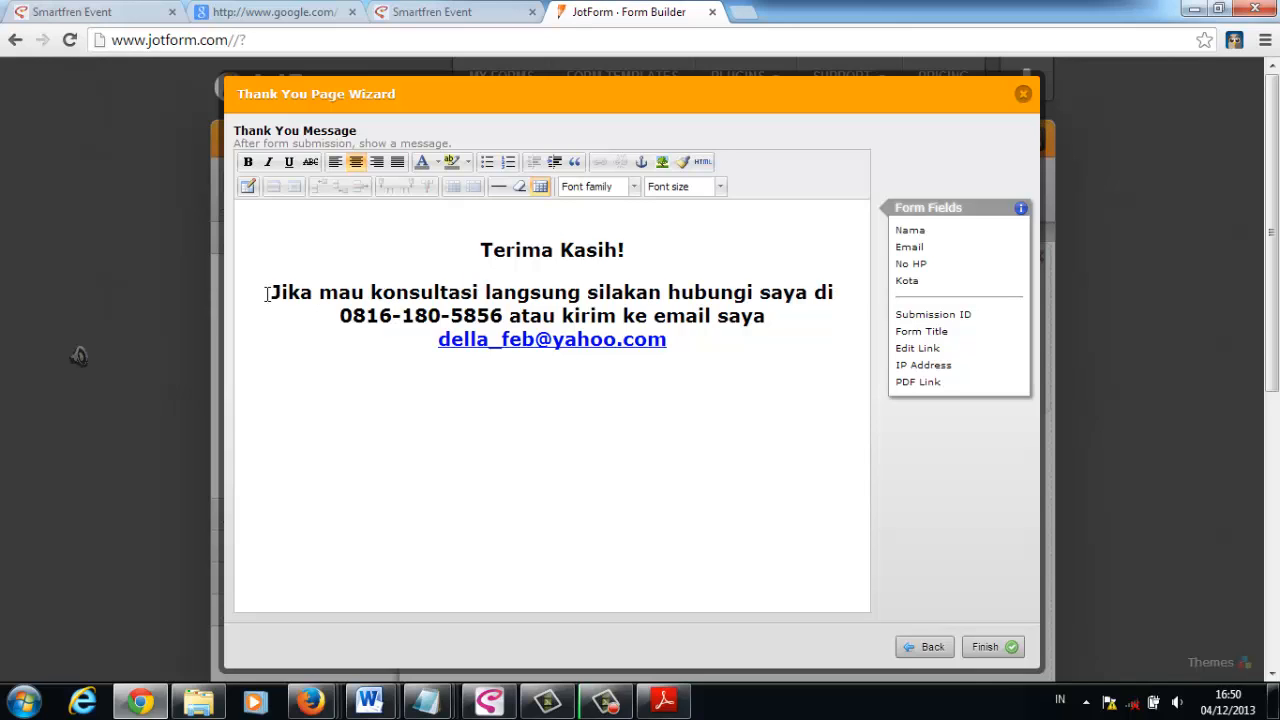
- Set the font size of the contact paragraph below "Terima Kasih!" to 3 (12pt)
left_click_drag(264, 292, 685, 344)
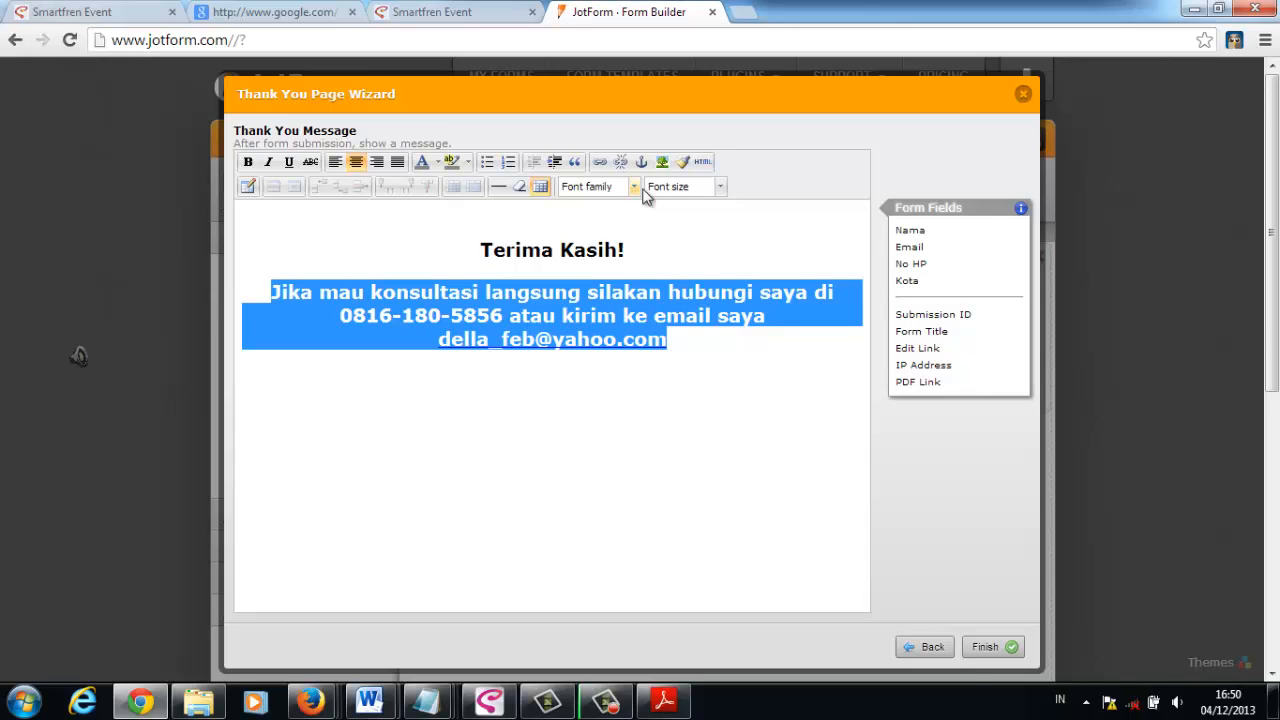
left_click(720, 187)
left_click(697, 271)
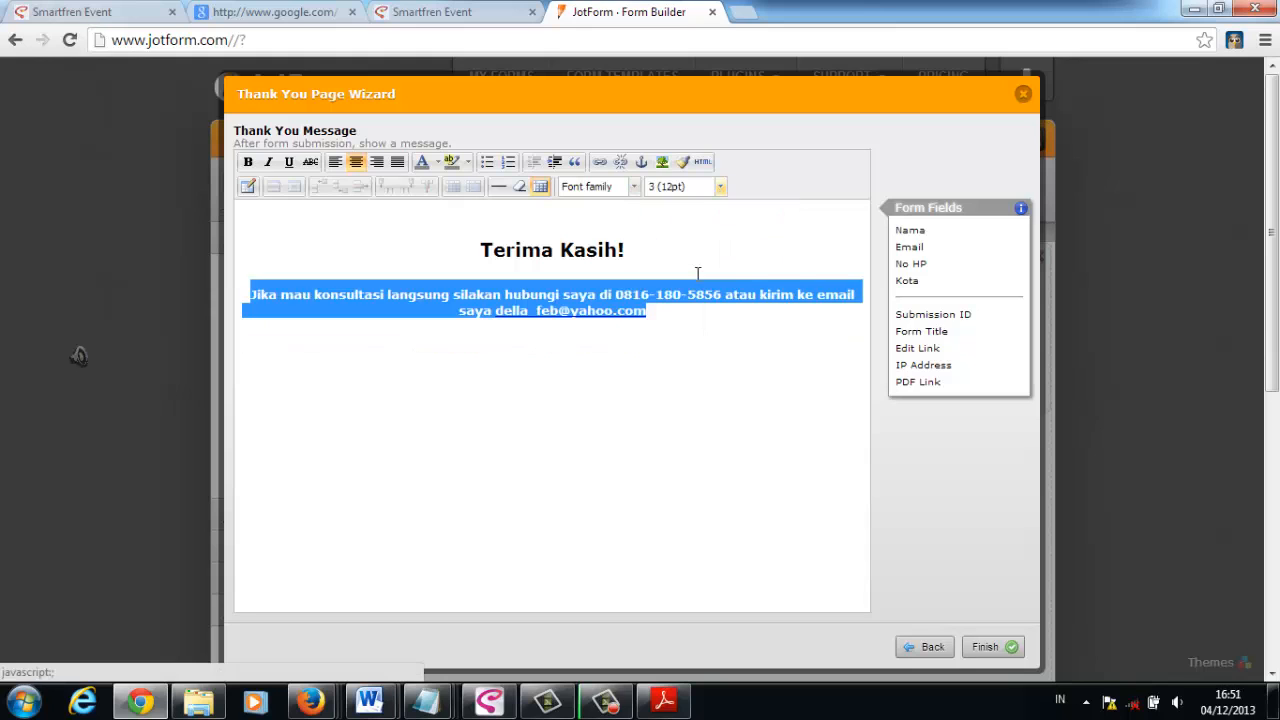
left_click(695, 365)
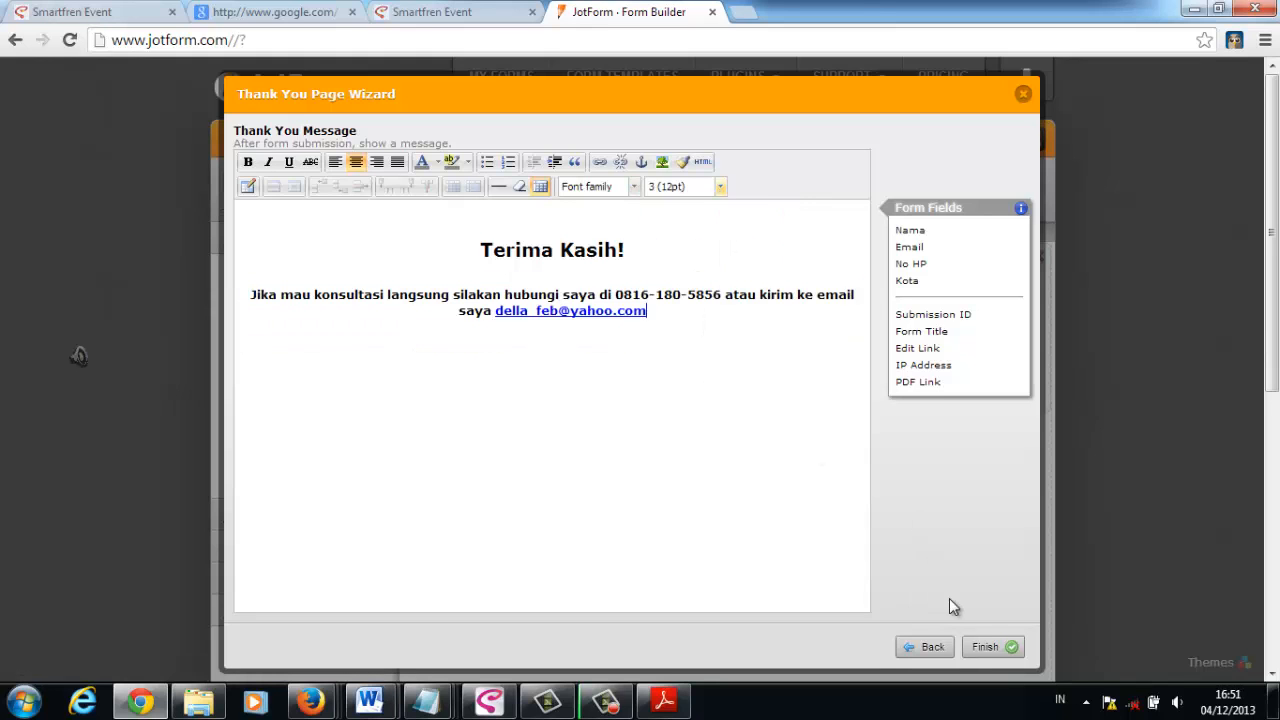
- Finish the thank-you page setup and add a new email alert of the Autoresponder Email type
left_click(986, 648)
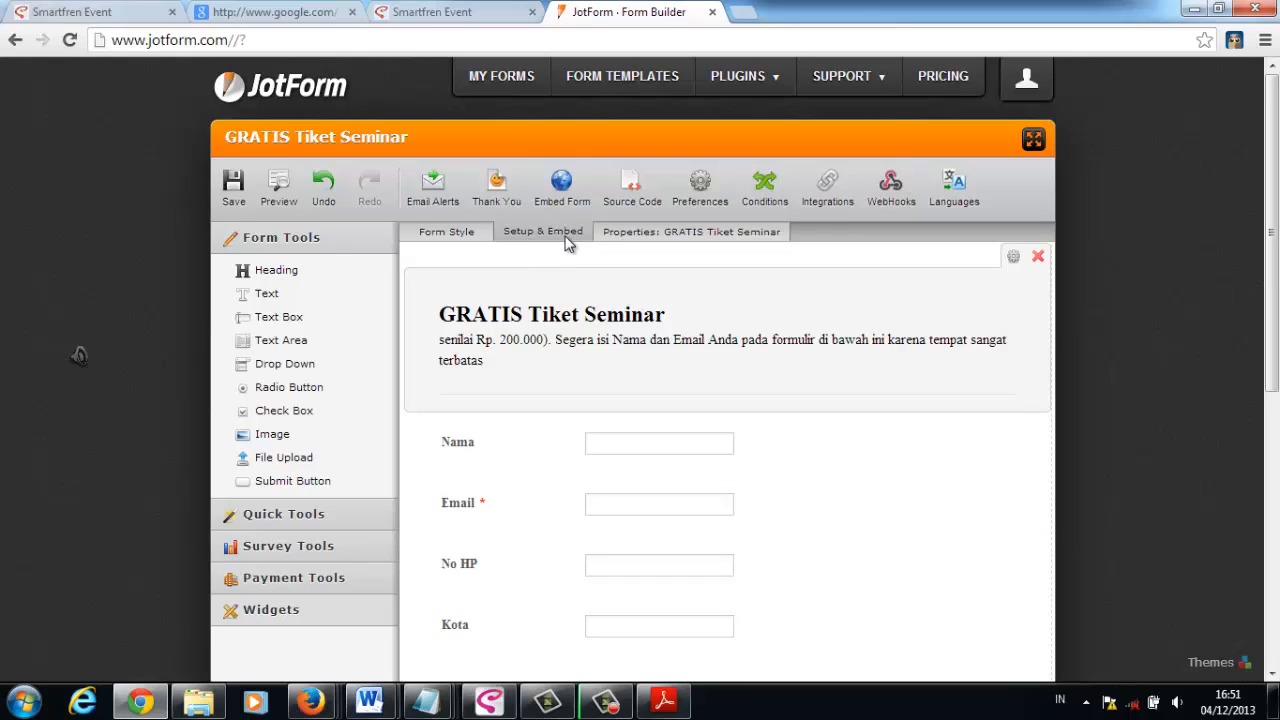
left_click(432, 188)
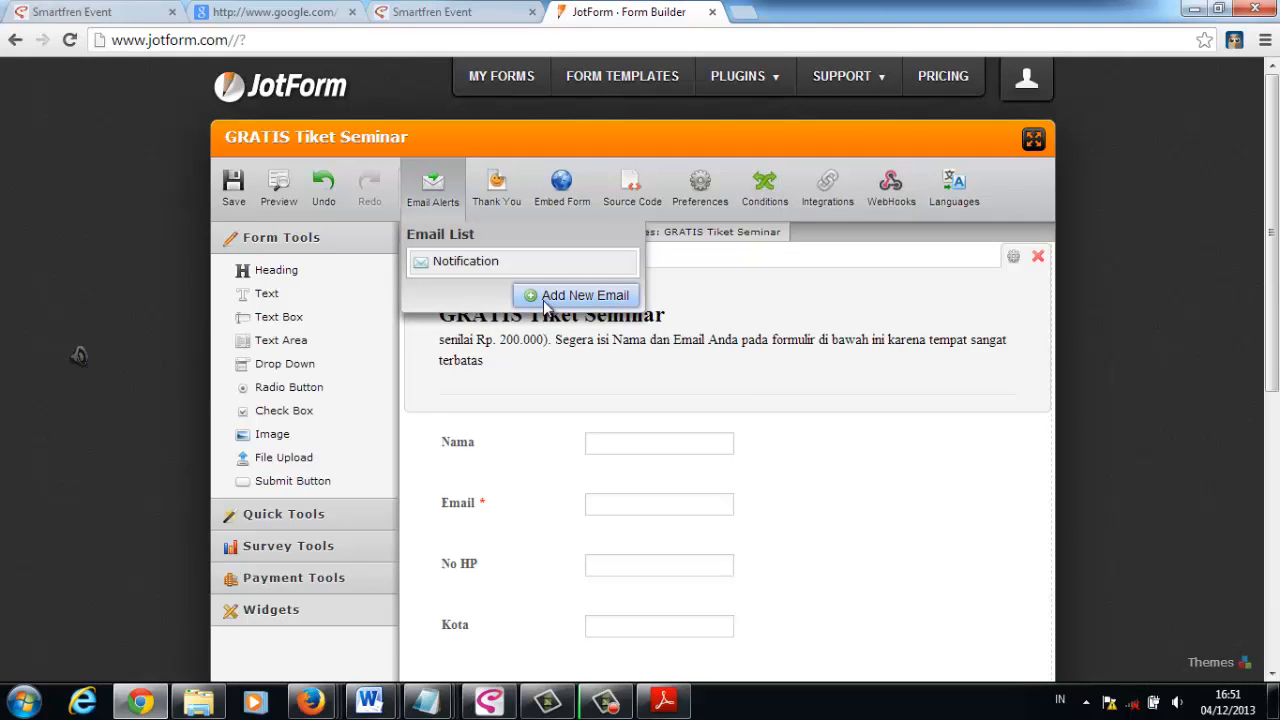
left_click(580, 295)
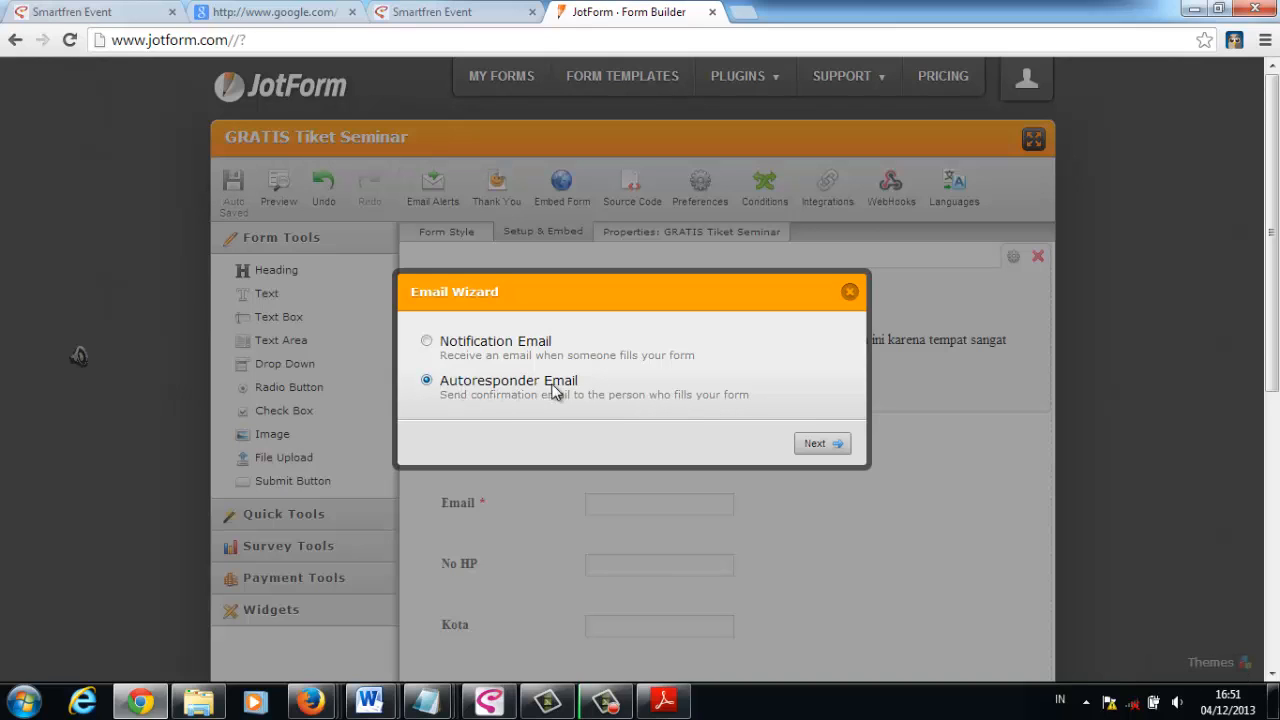
left_click(813, 449)
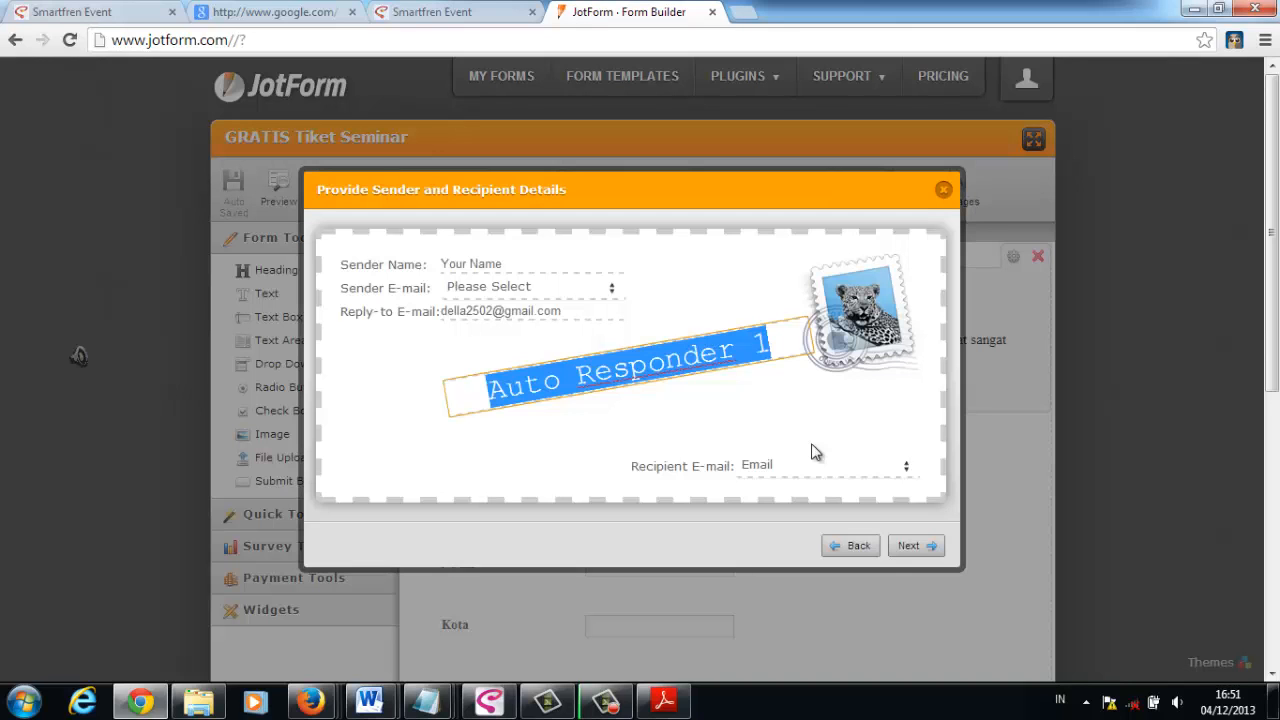
- Enter the sender's full name for the autoresponder, keep the Email field as the recipient, and proceed to composing the email
left_click(492, 263)
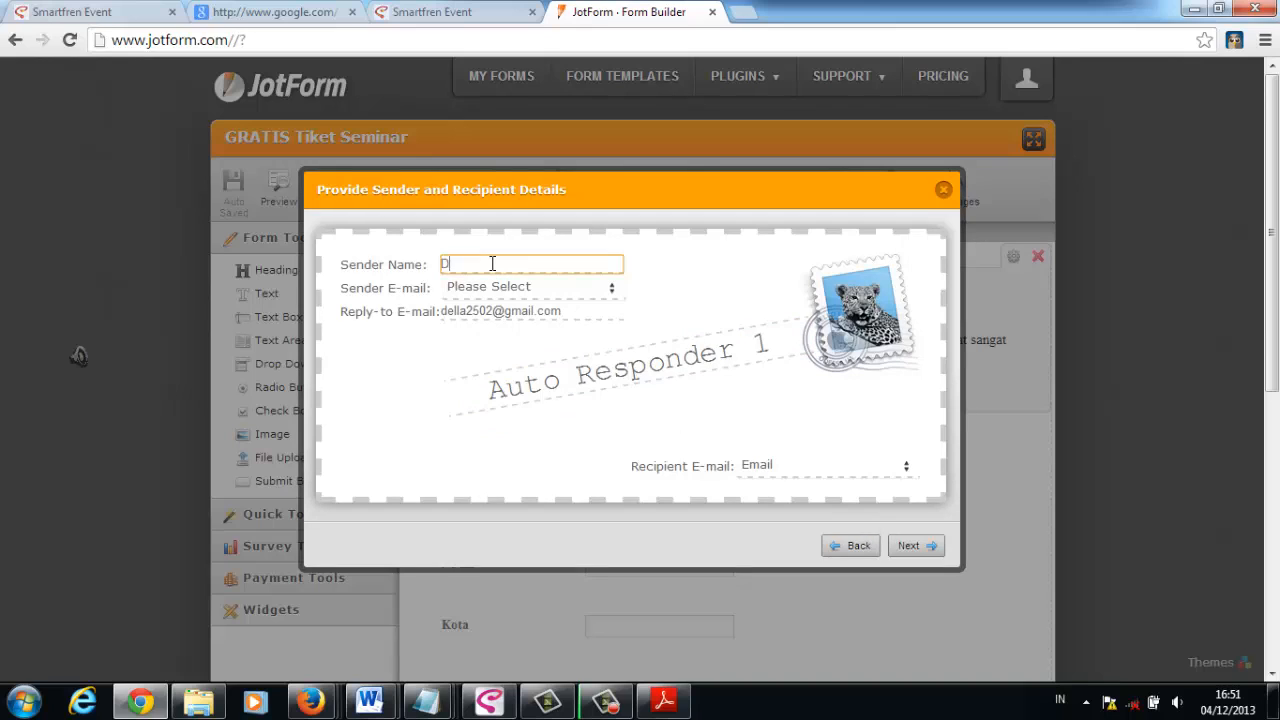
key("Tab")
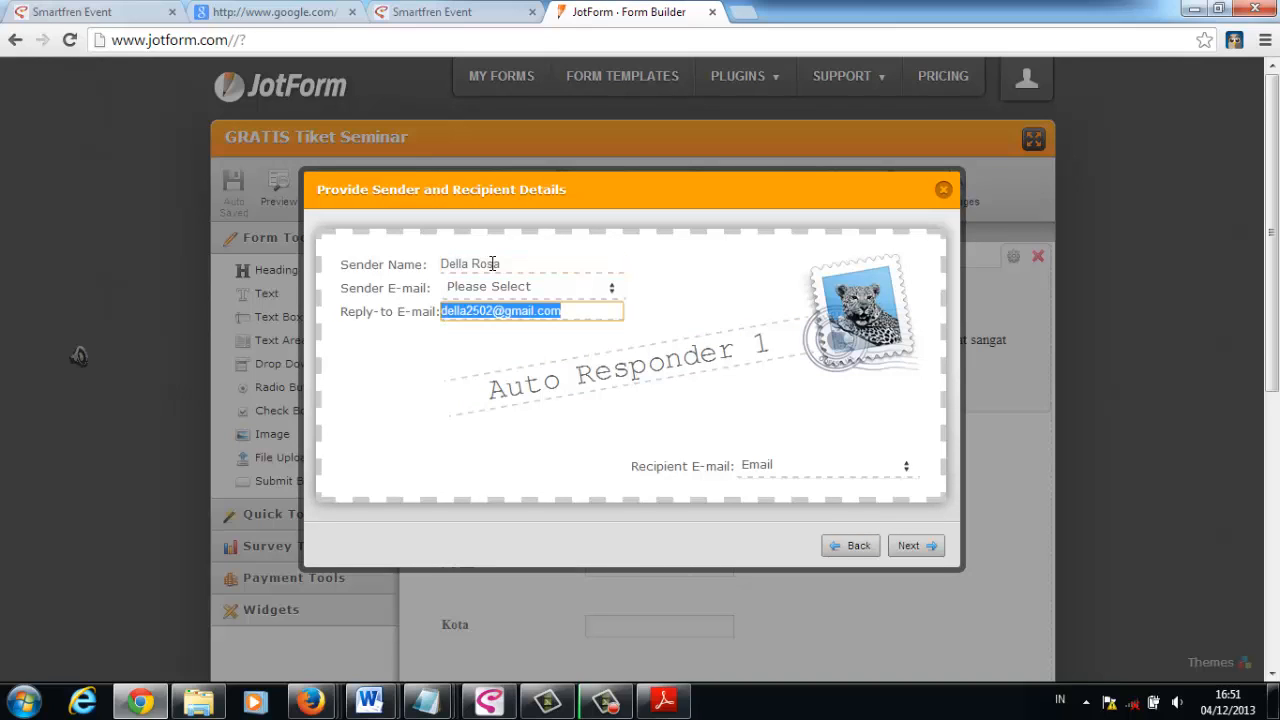
left_click(611, 291)
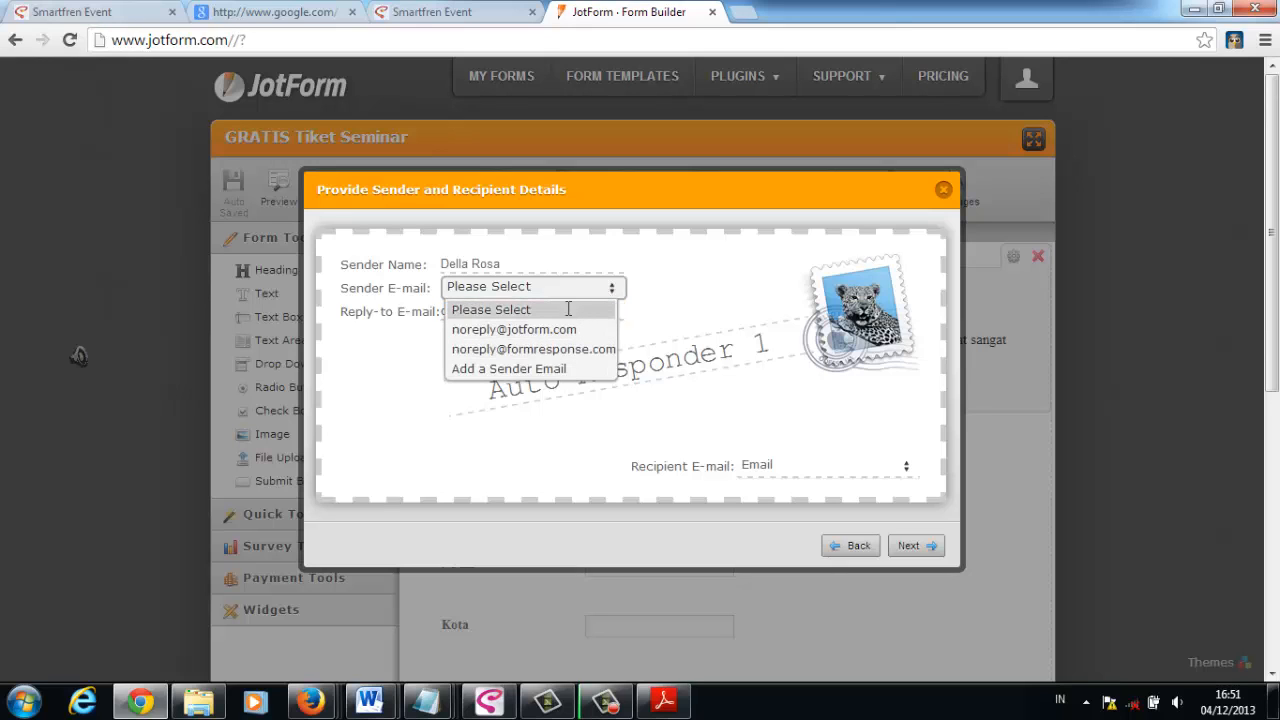
left_click(568, 309)
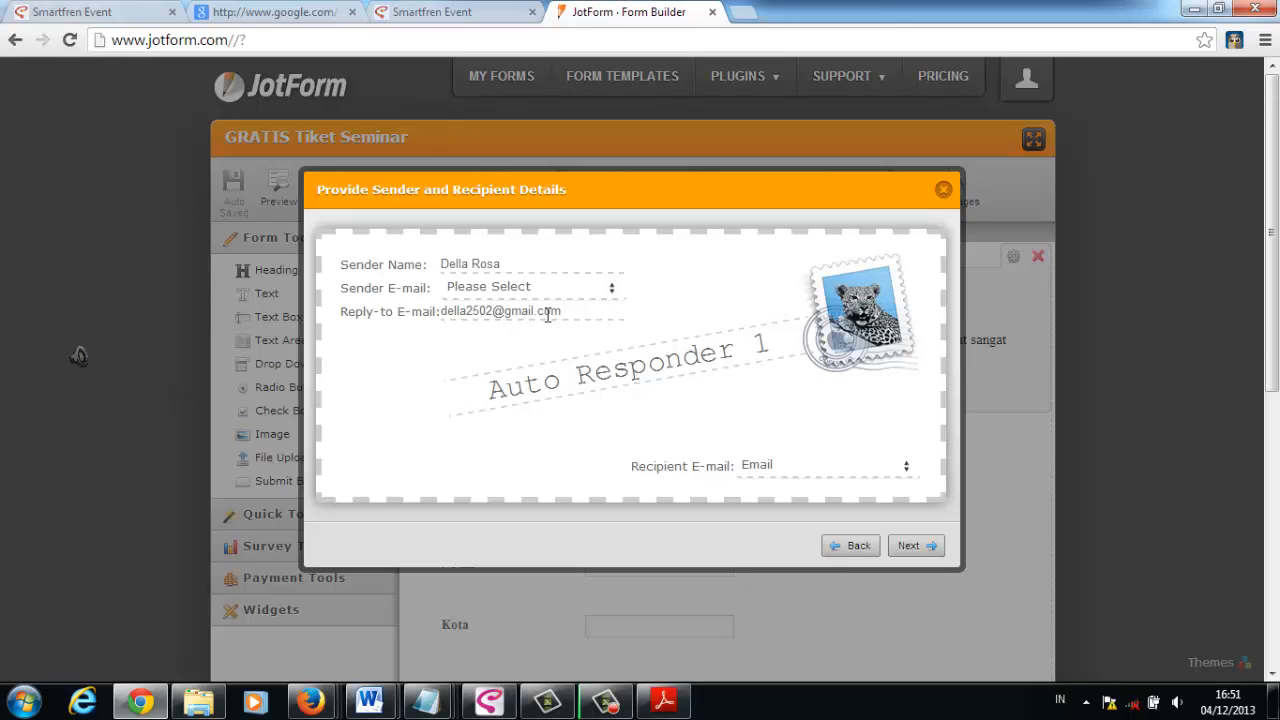
left_click(838, 469)
left_click(918, 548)
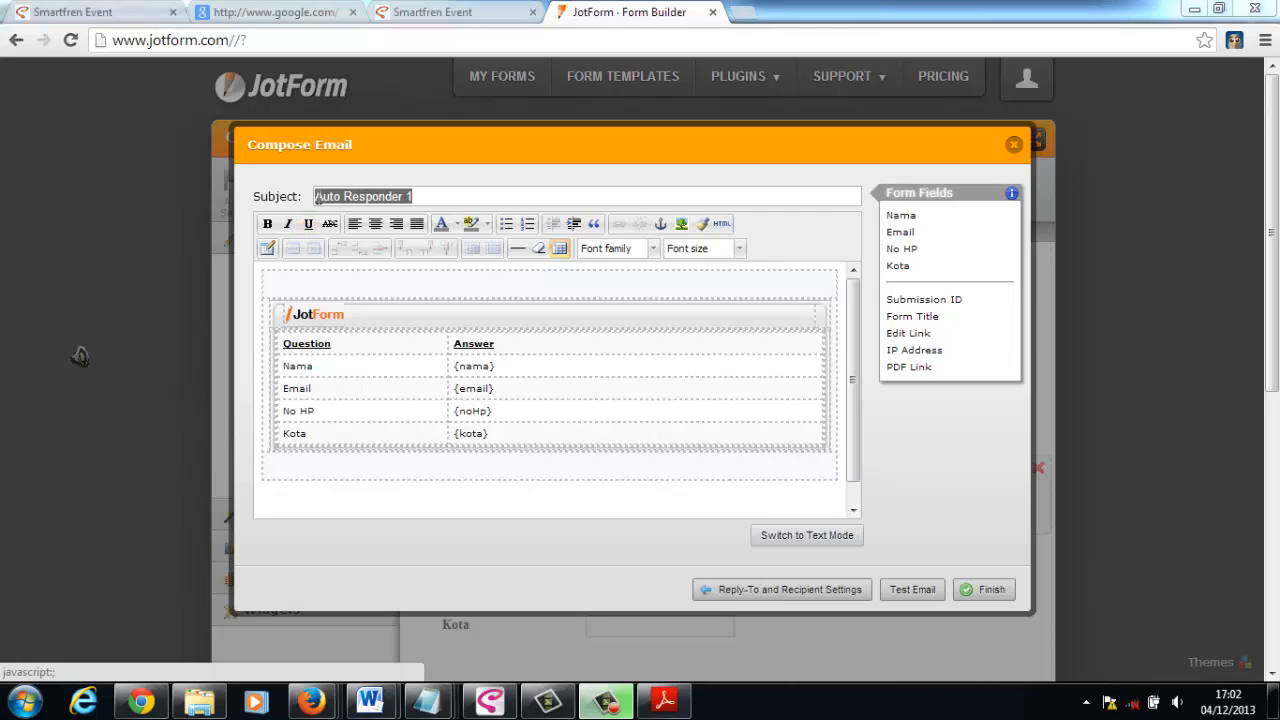
- Set the autoresponder's subject to "GRATIS Tiket Seminar"
left_click(433, 196)
key("shift+Left")
key("ctrl+shift+Left")
key("ctrl+shift+Left")
type("GRATI")
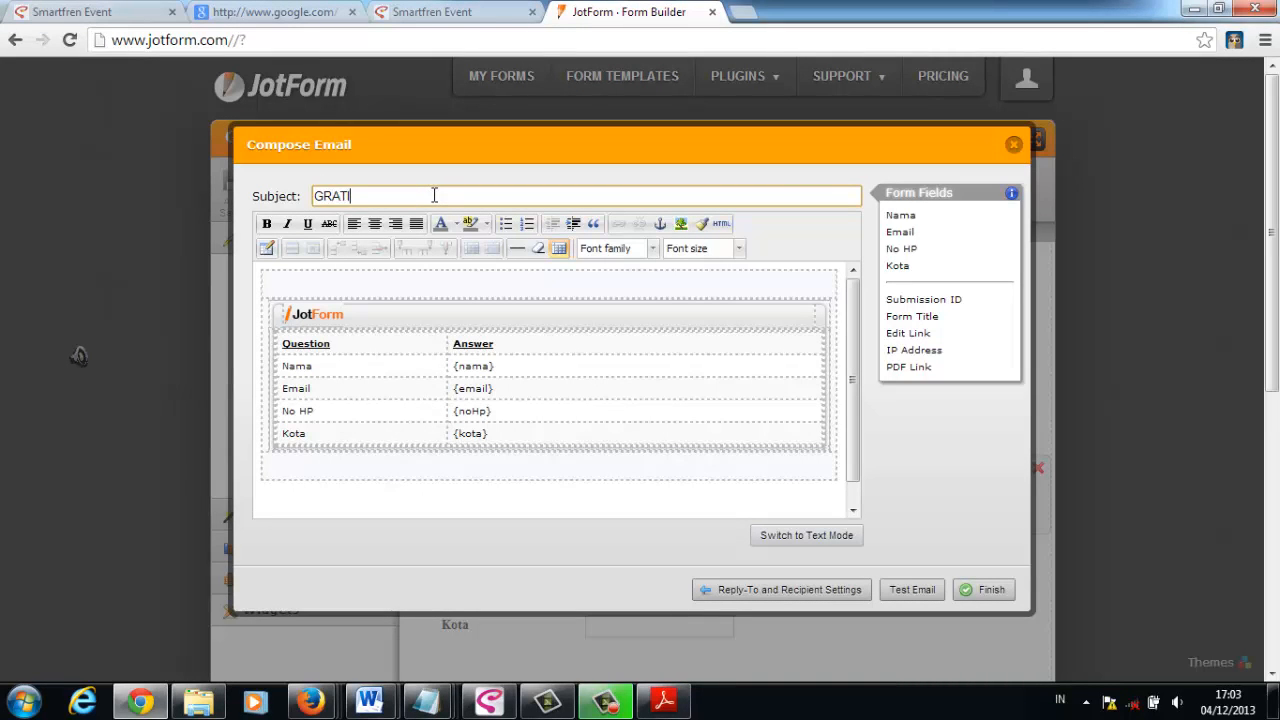
type("S Tiket Seminar")
- Switch the autoresponder's body to text mode and clear its default question-and-answer content
left_click(781, 537)
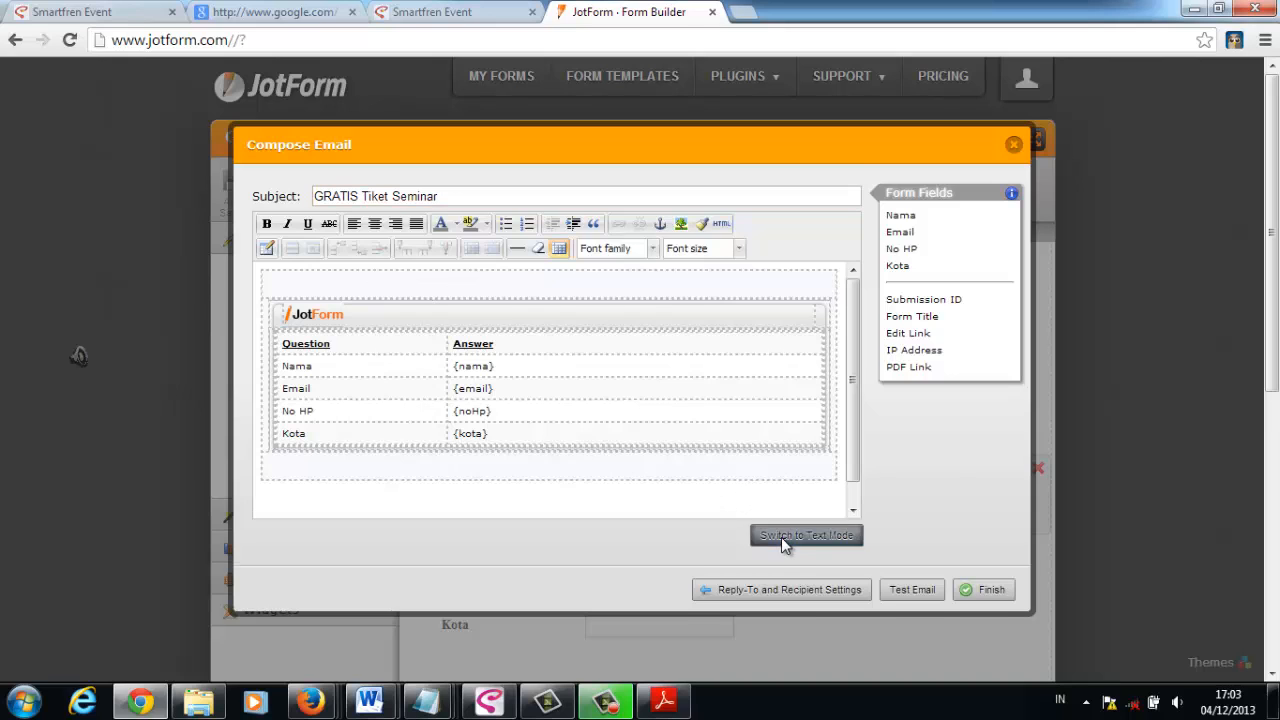
key("ctrl+a")
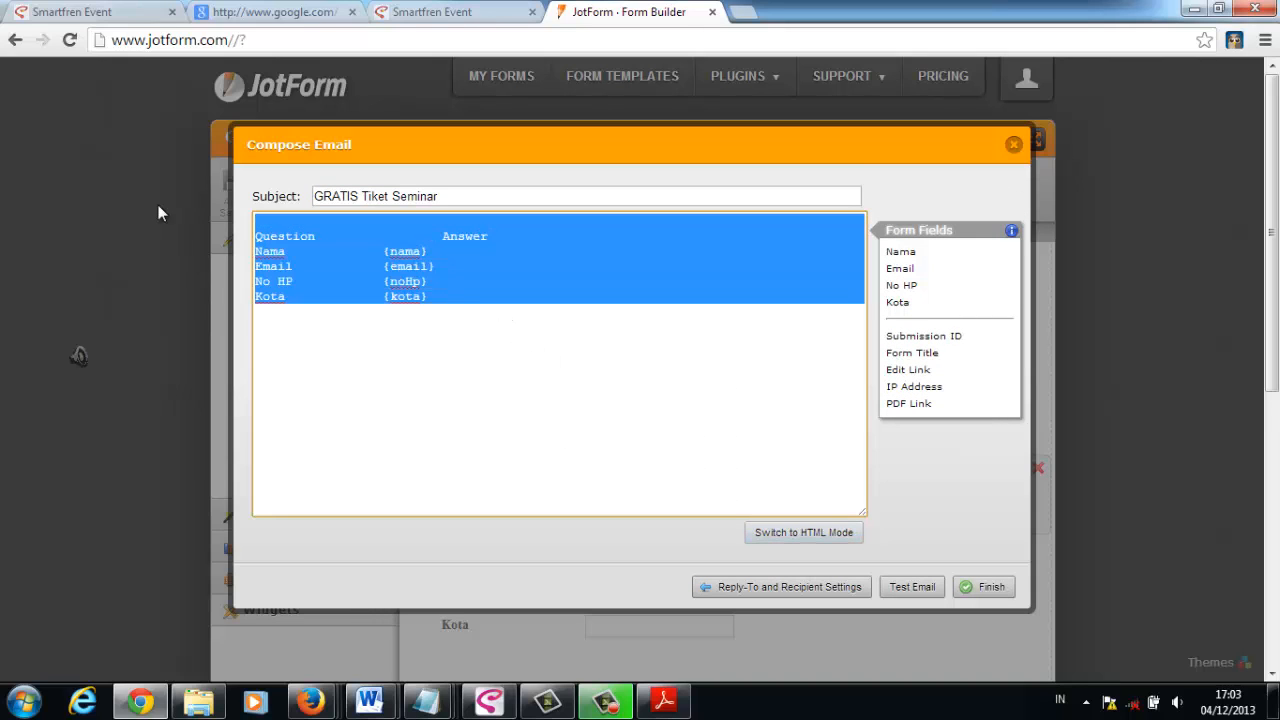
key("BackSpace")
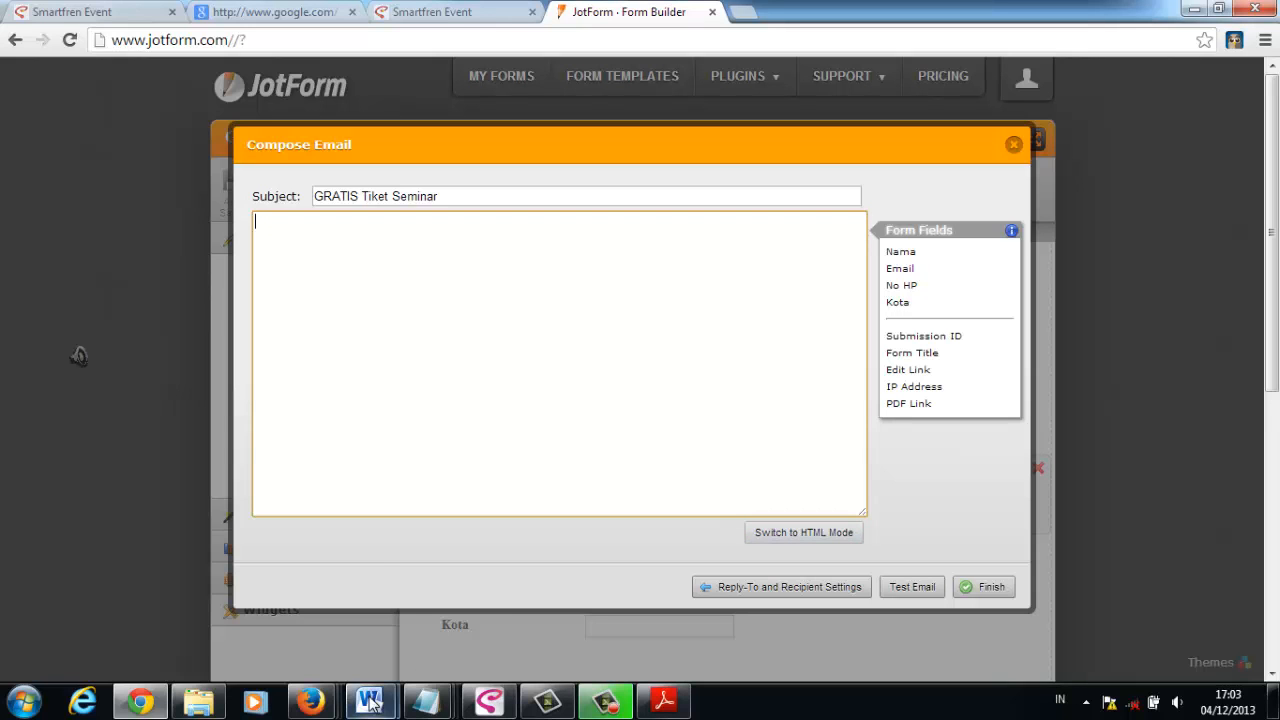
- Copy the invitation letter starting with "Selamat {nama4}" from the Word document and paste it into the email body in Chrome
mouse_move(370, 700)
left_click(409, 616)
scroll(394, 503, "down", 5)
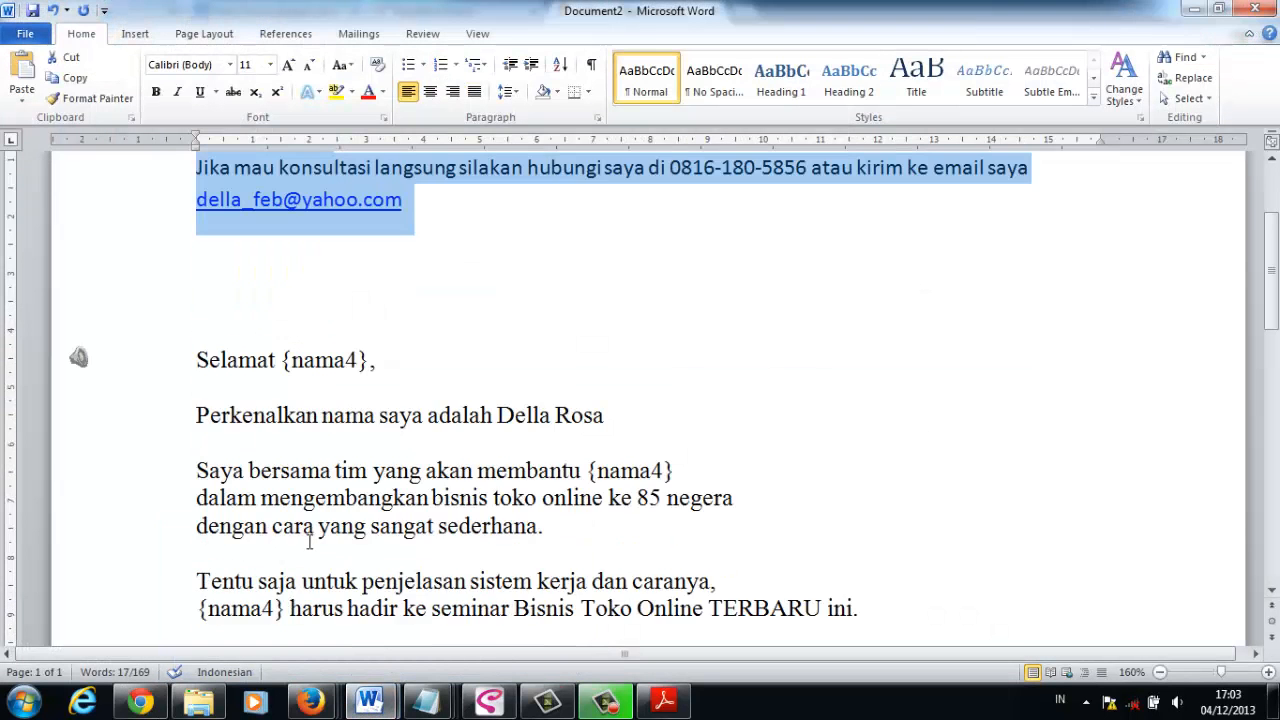
left_click_drag(197, 213, 566, 528)
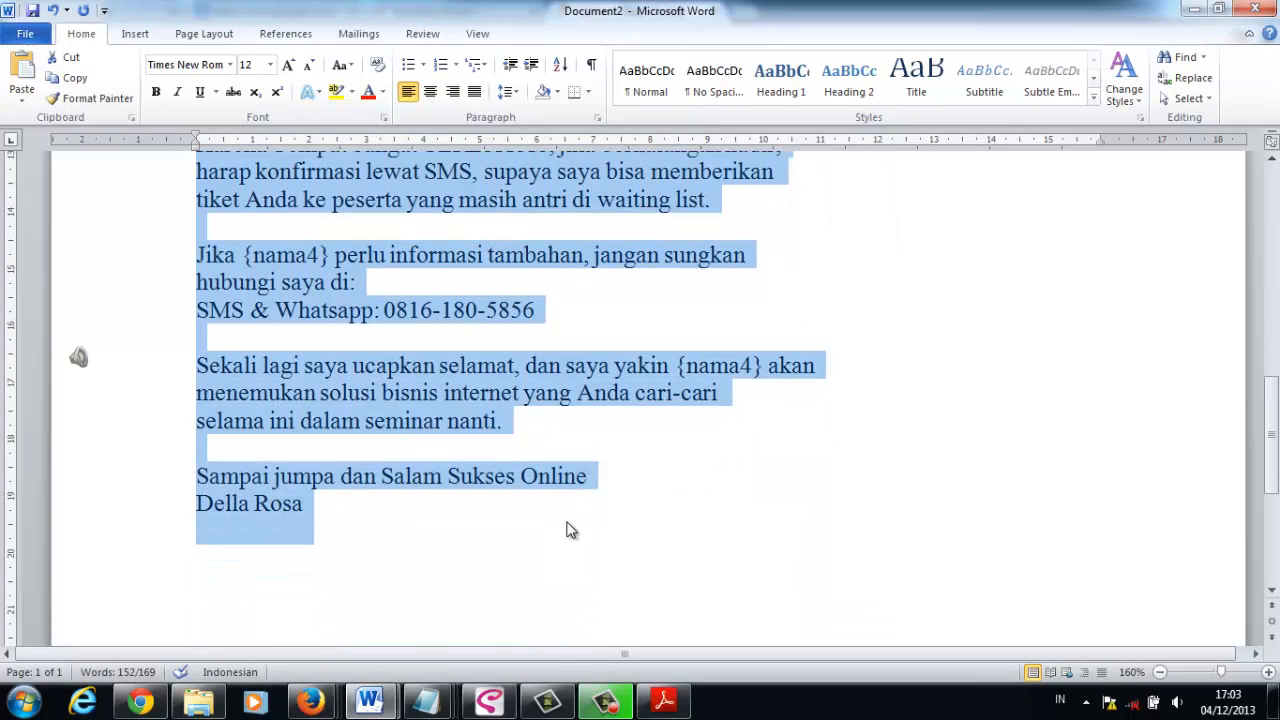
key("alt+Tab")
left_click(482, 391)
key("ctrl+v")
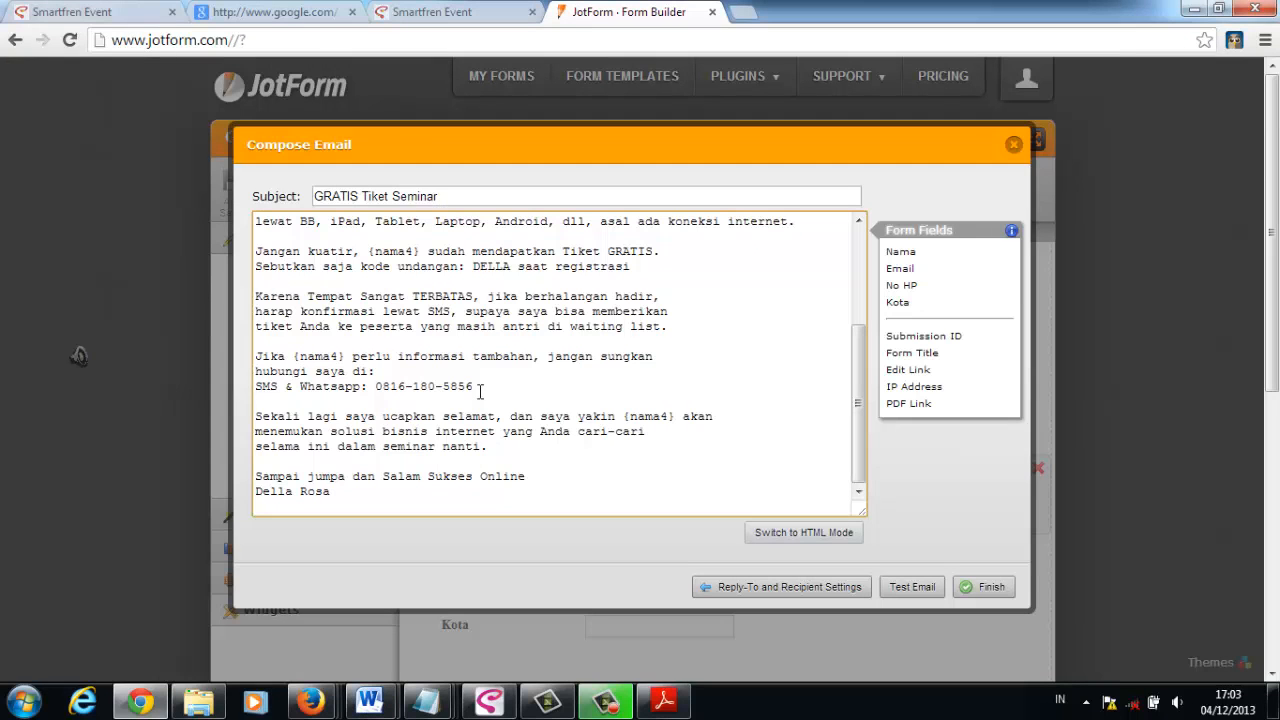
- Replace the {nama4} placeholder in the "Selamat" greeting with a single {nama} form field
scroll(466, 320, "up", 10)
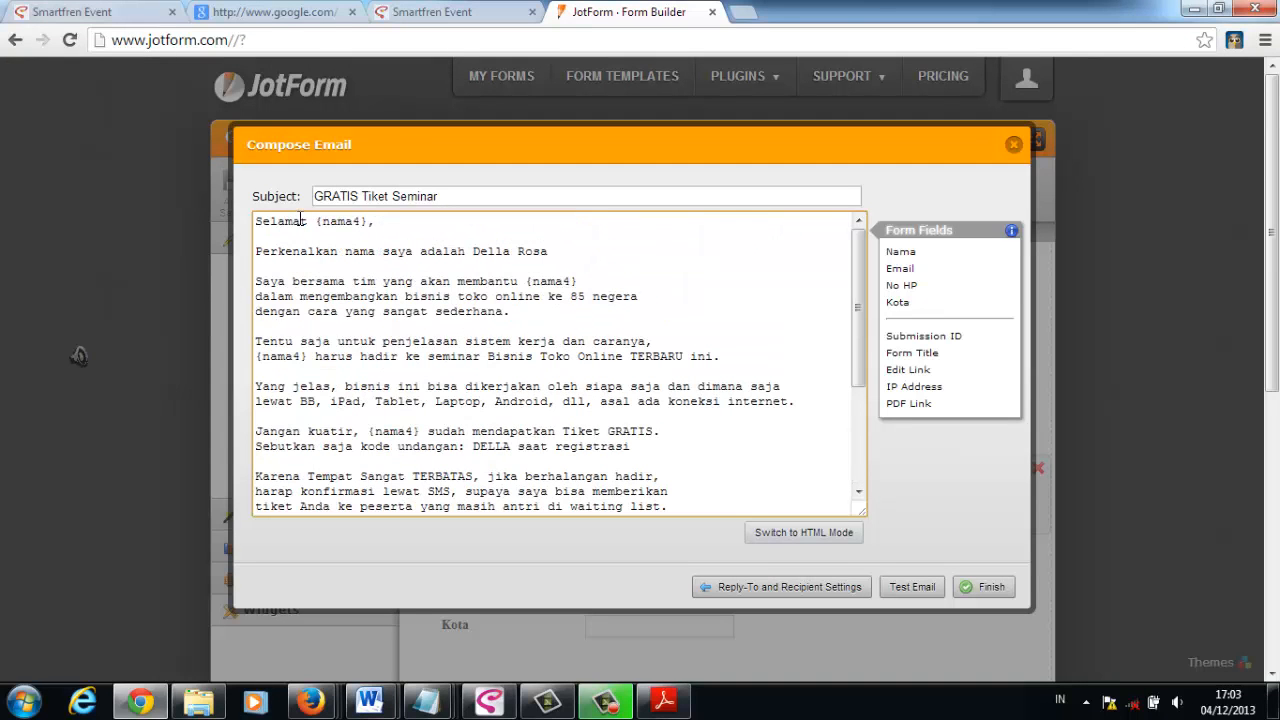
left_click_drag(317, 219, 368, 214)
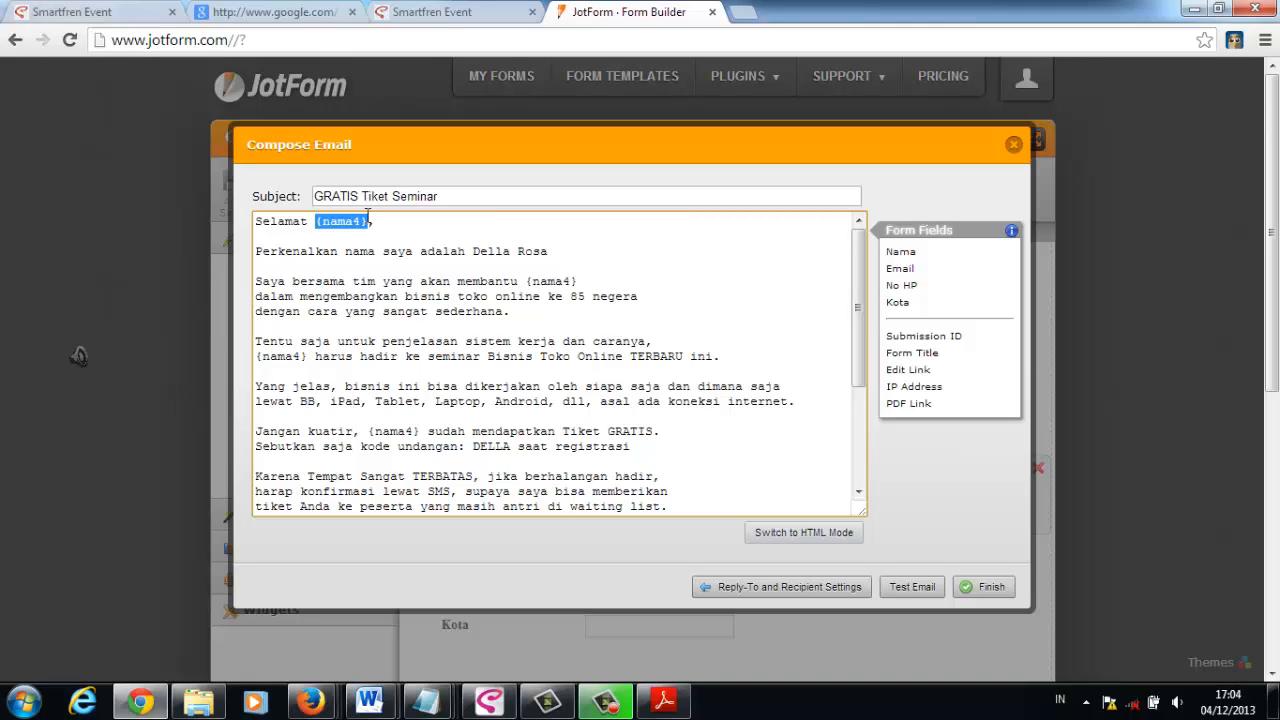
key("Delete")
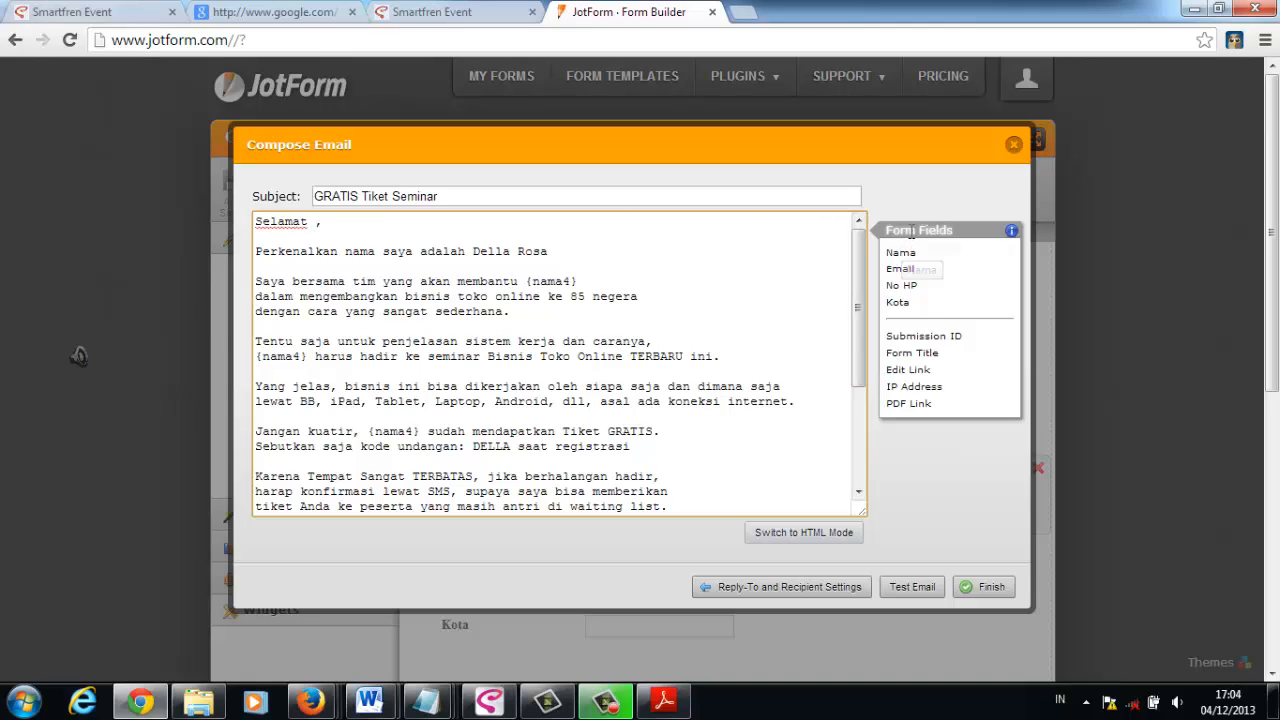
double_click(912, 254)
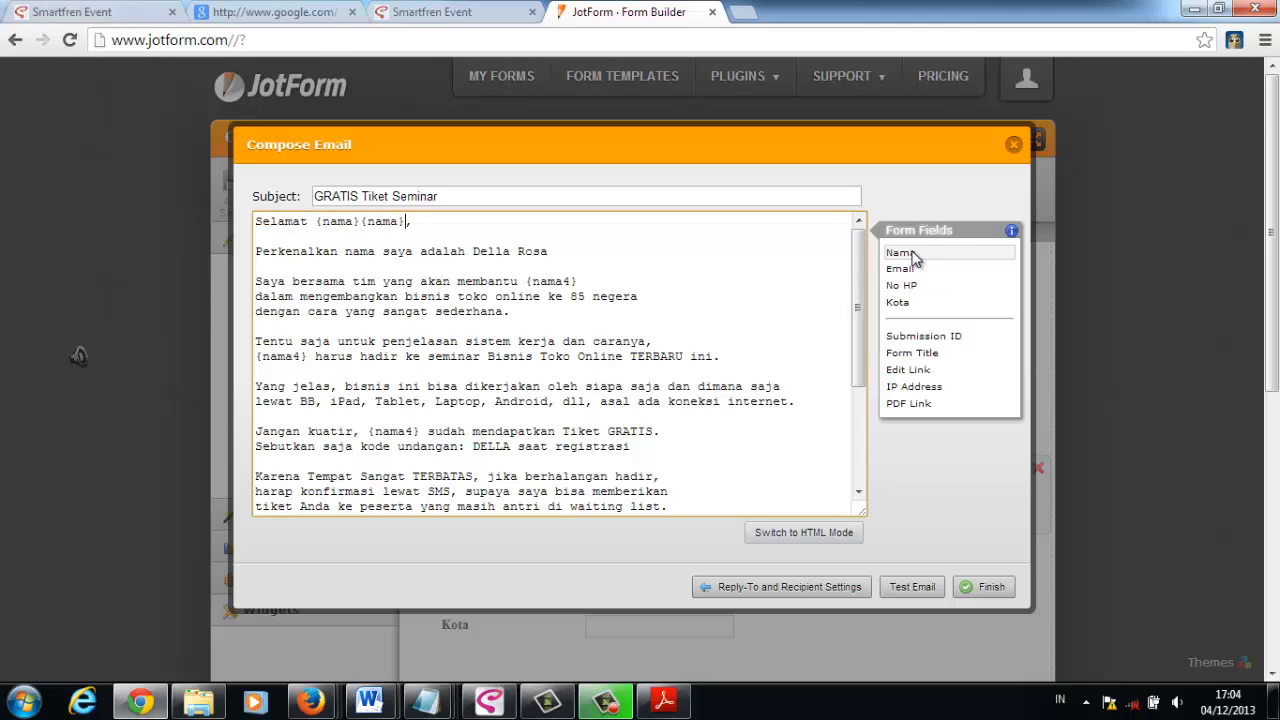
key("BackSpace")
key("BackSpace")
key("BackSpace")
key("BackSpace")
key("BackSpace")
key("BackSpace")
- Replace {nama4} with the {nama} form field after "akan membantu" and before "harus hadir ke seminar"
left_click_drag(524, 281, 578, 282)
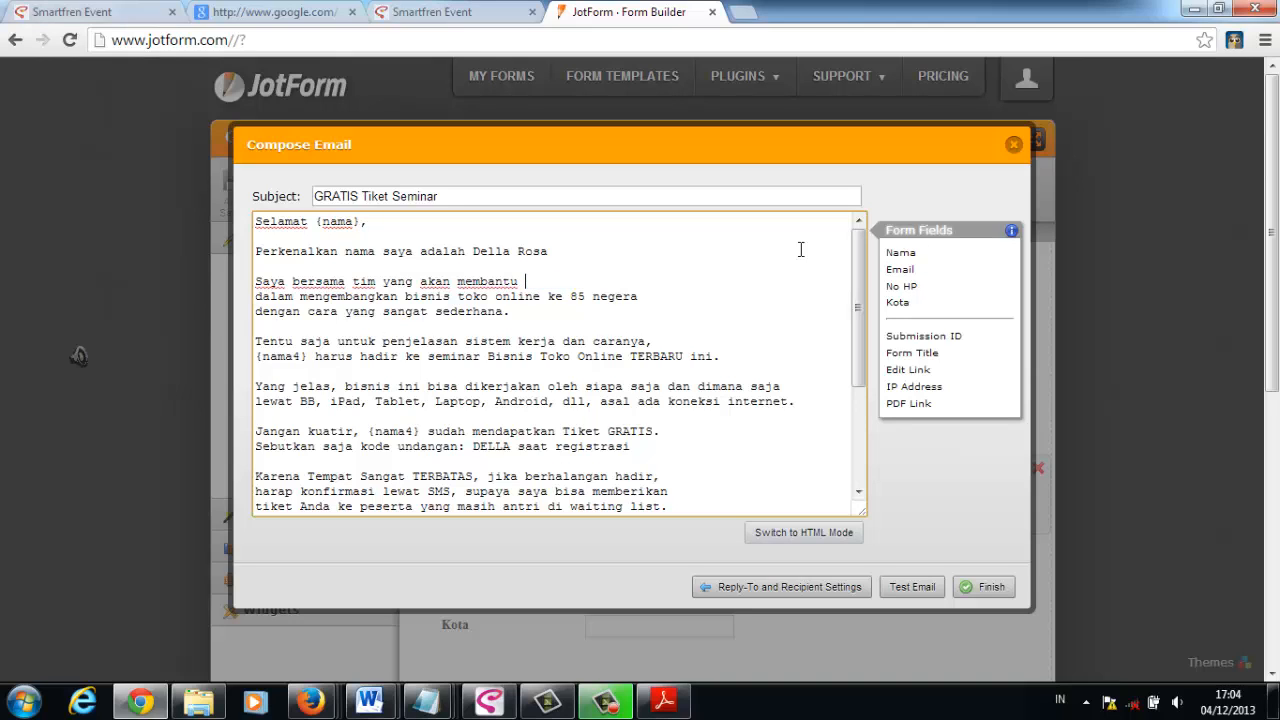
left_click(898, 254)
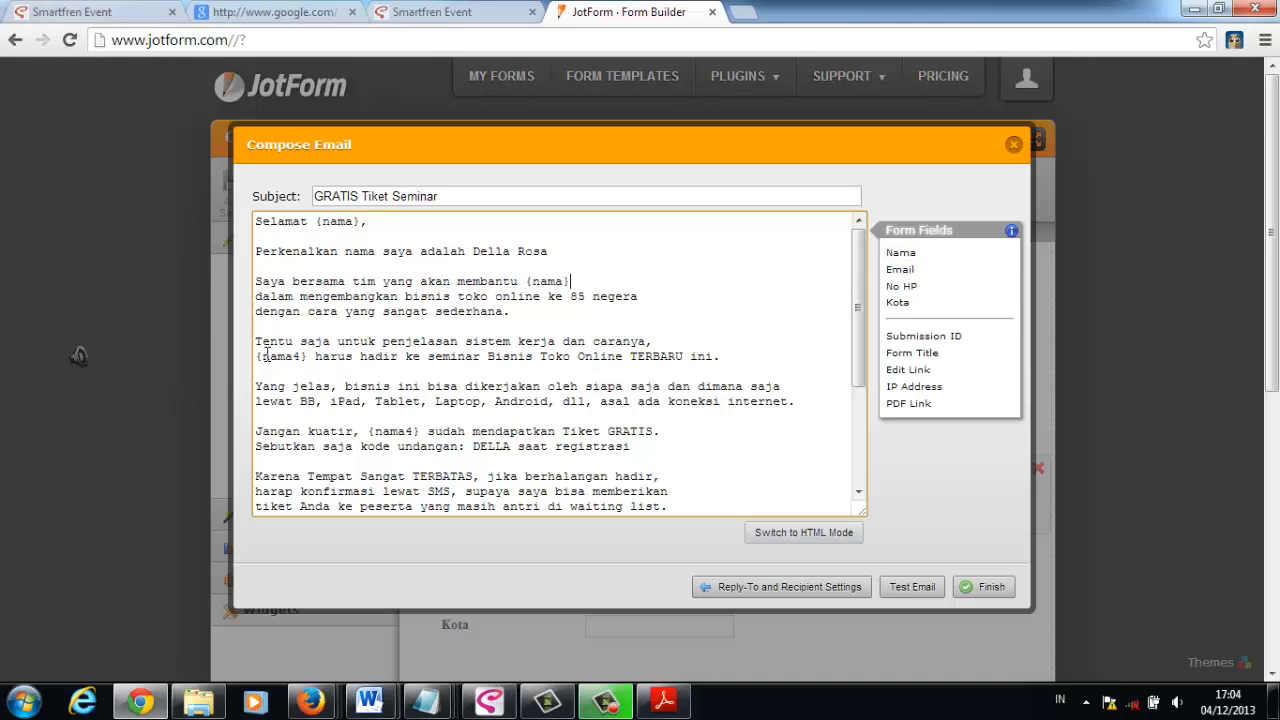
left_click_drag(256, 356, 308, 356)
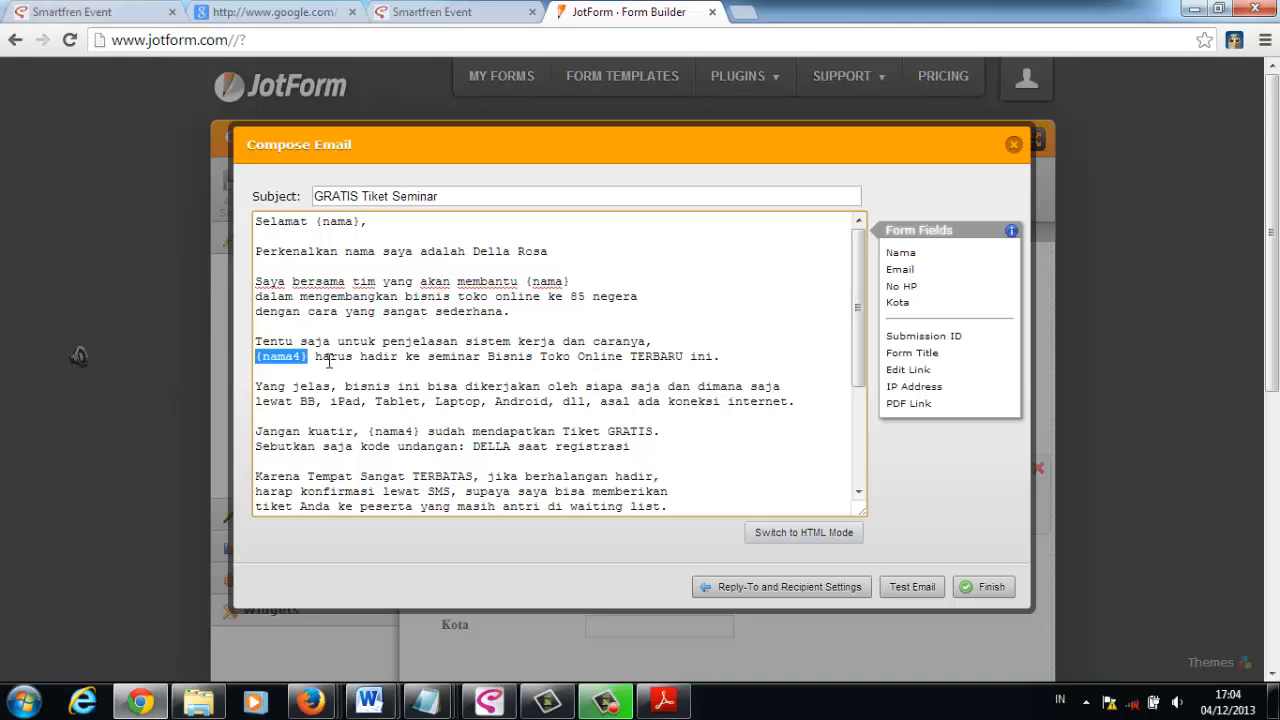
key("BackSpace")
left_click(898, 256)
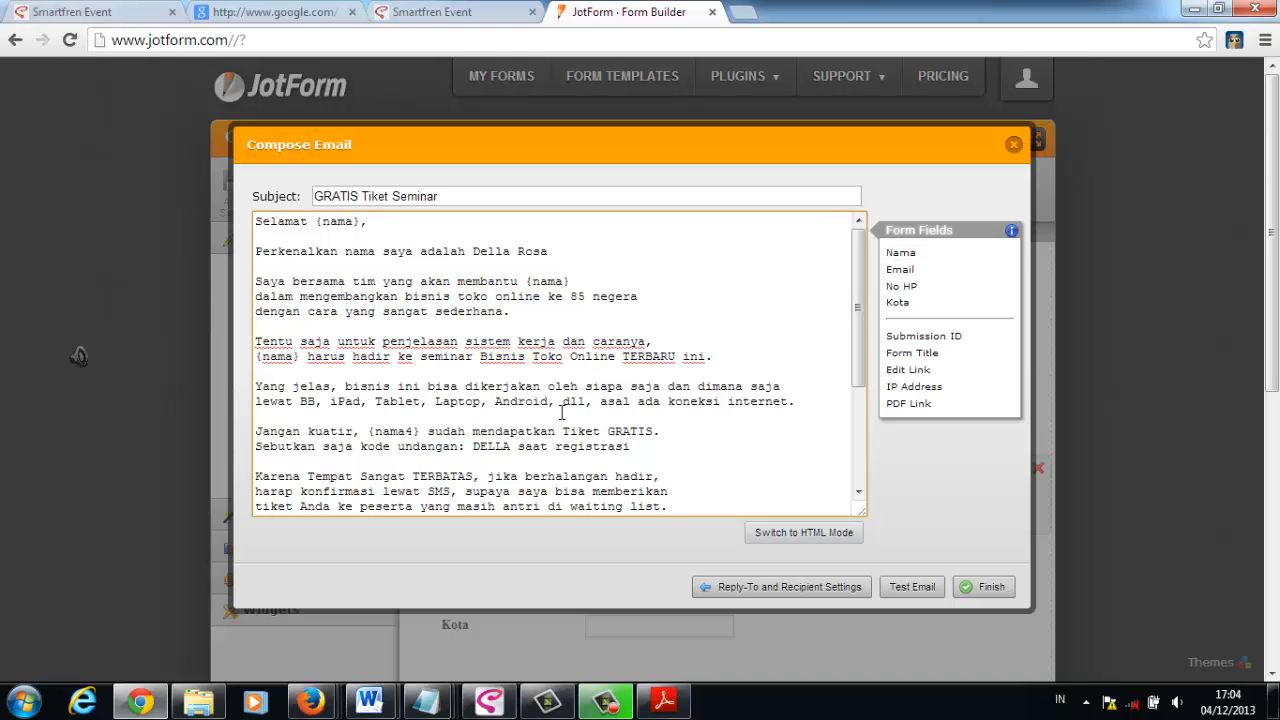
- Replace {nama4} with the {nama} form field in the "Jika ... perlu informasi tambahan" sentence
scroll(570, 420, "down", 2)
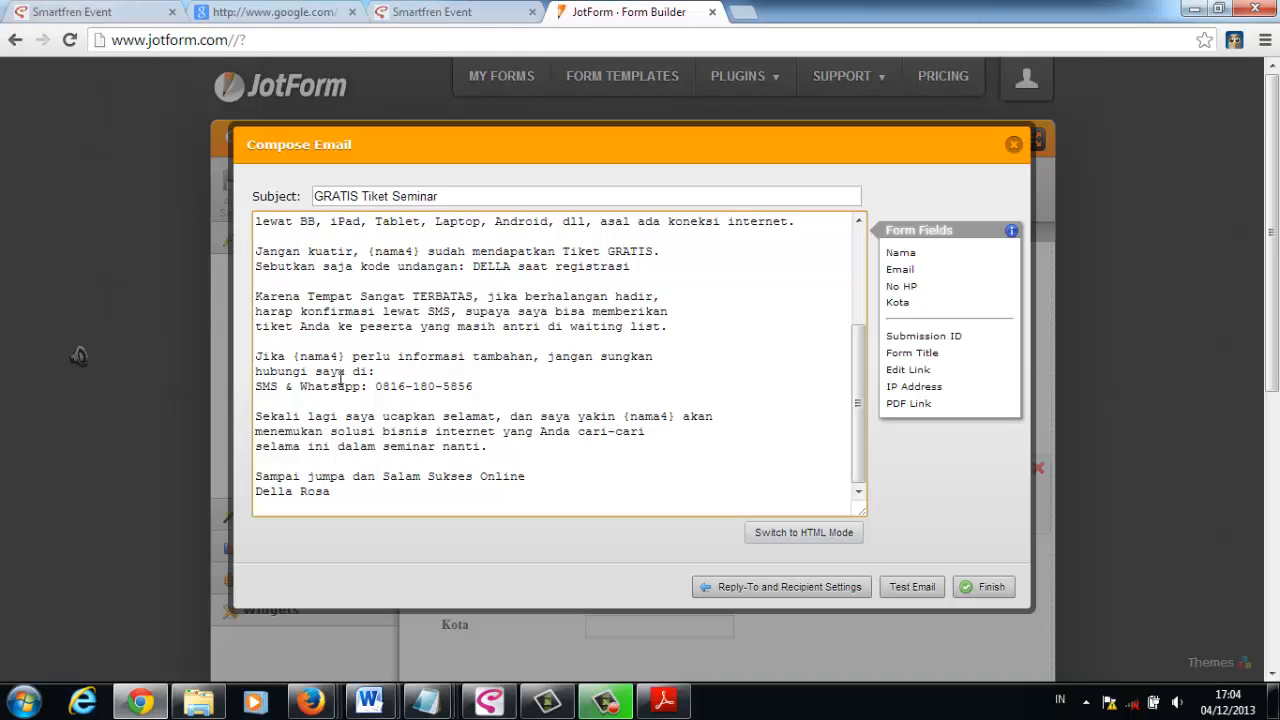
left_click_drag(294, 356, 340, 355)
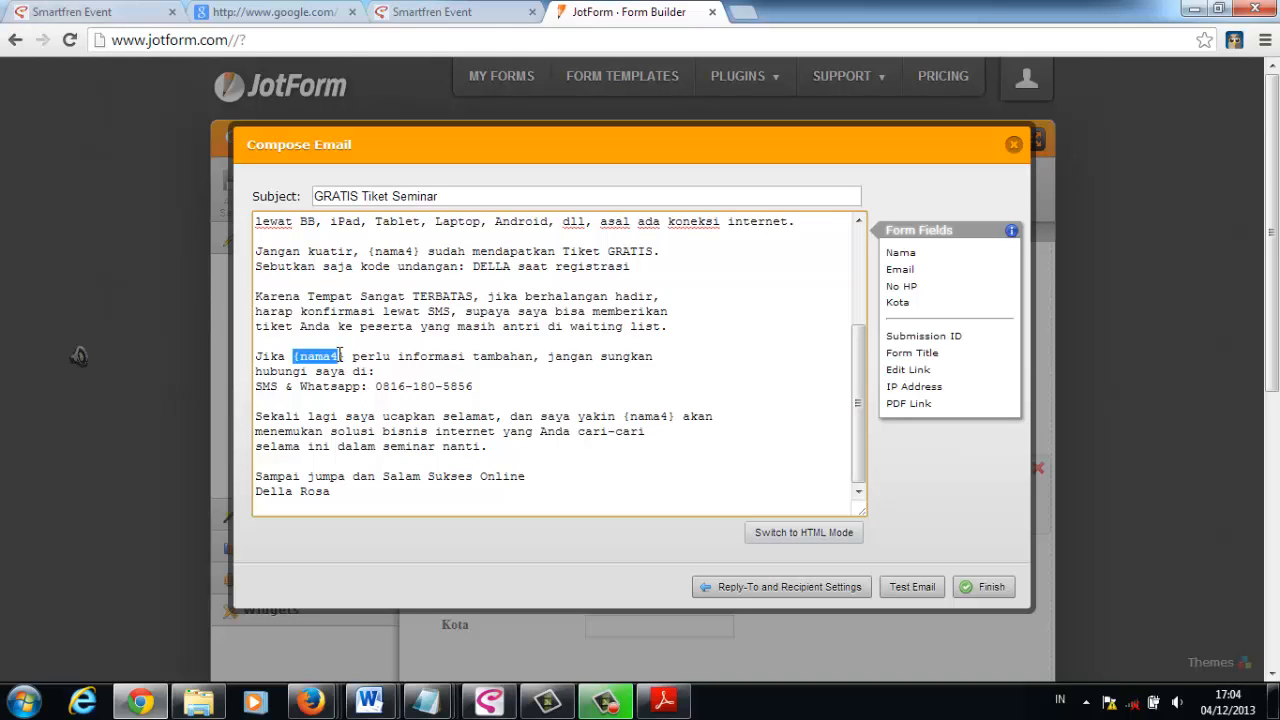
key("BackSpace")
left_click(910, 256)
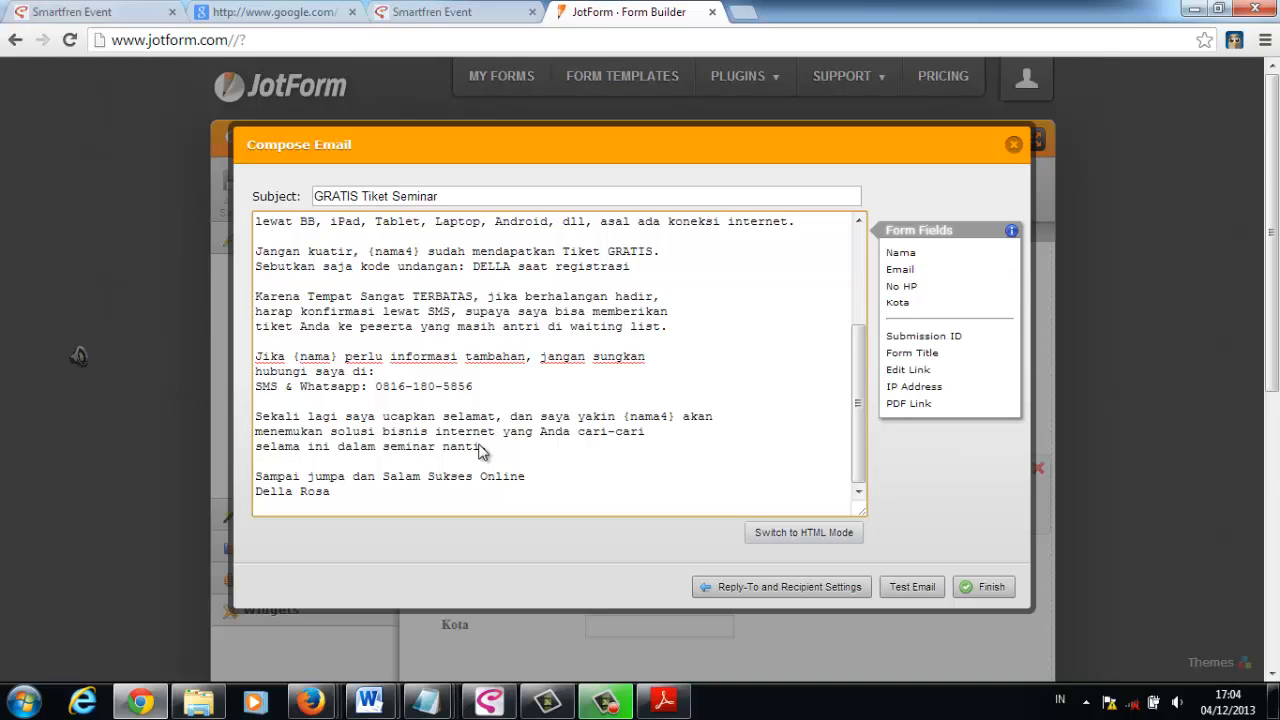
scroll(478, 450, "down", 3)
scroll(646, 214, "up", 5)
scroll(612, 254, "up", 1)
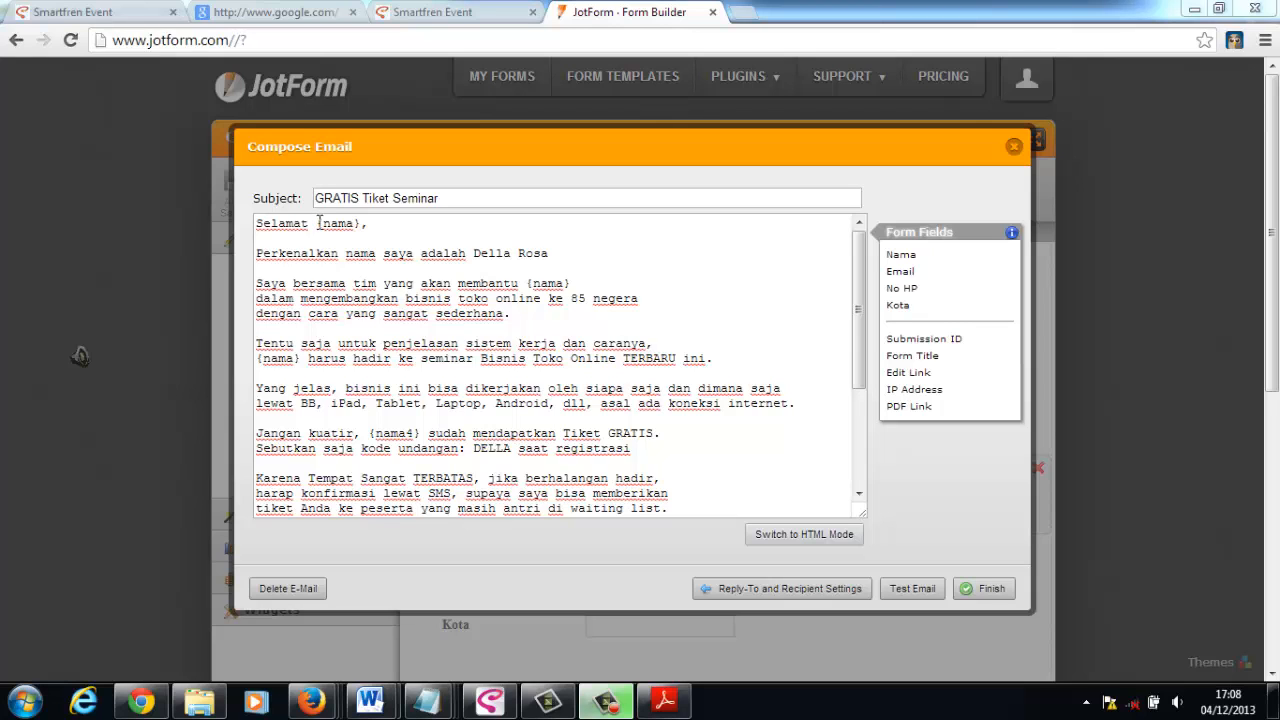
- Insert the line "Hallo {nama} yang berada di {kota}" with blank lines above the "Selamat" greeting, using the Nama and Kota form fields
left_click(257, 226)
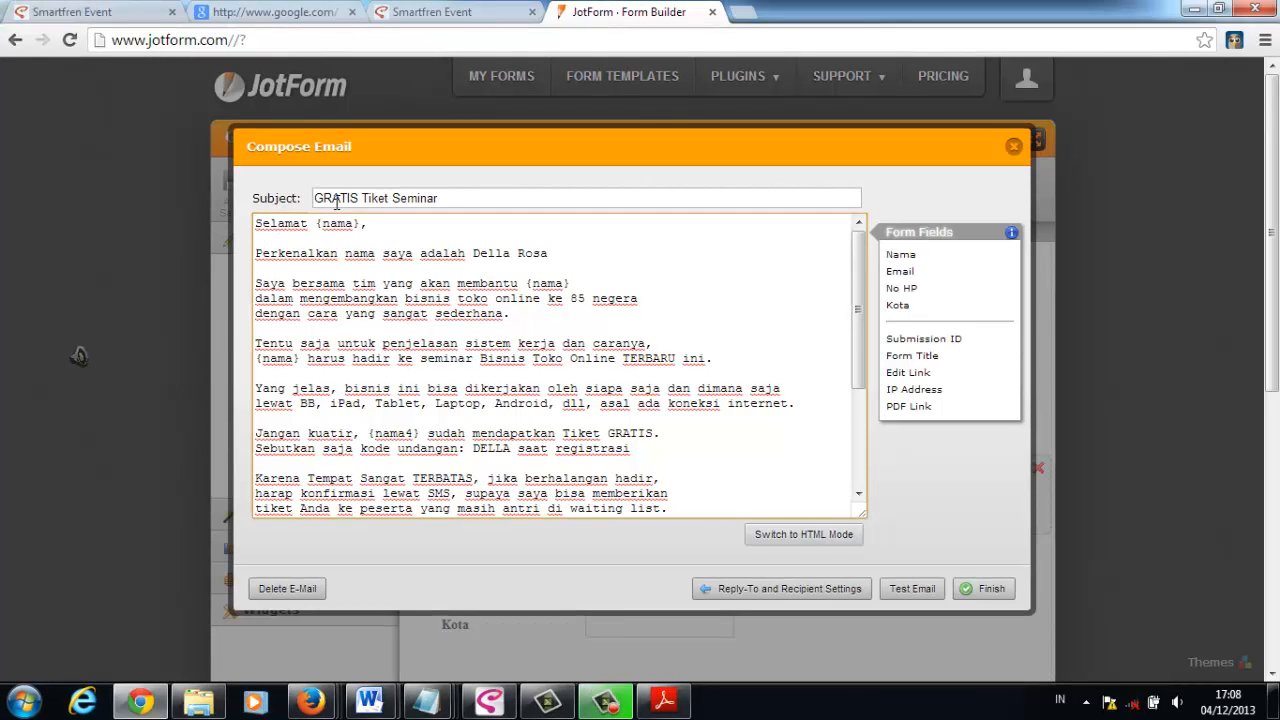
key("Return")
key("Return")
key("Return")
key("Return")
key("Up")
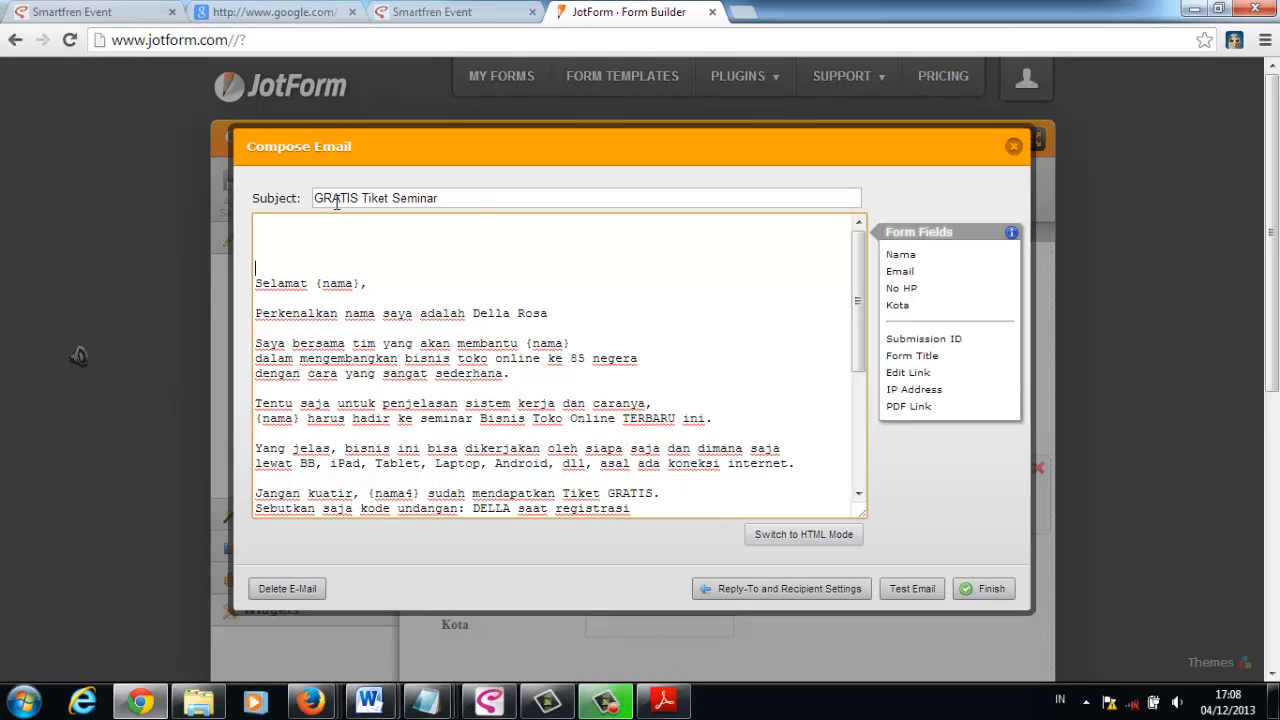
key("Up")
key("Up")
key("Up")
type("Hallo")
left_click(901, 256)
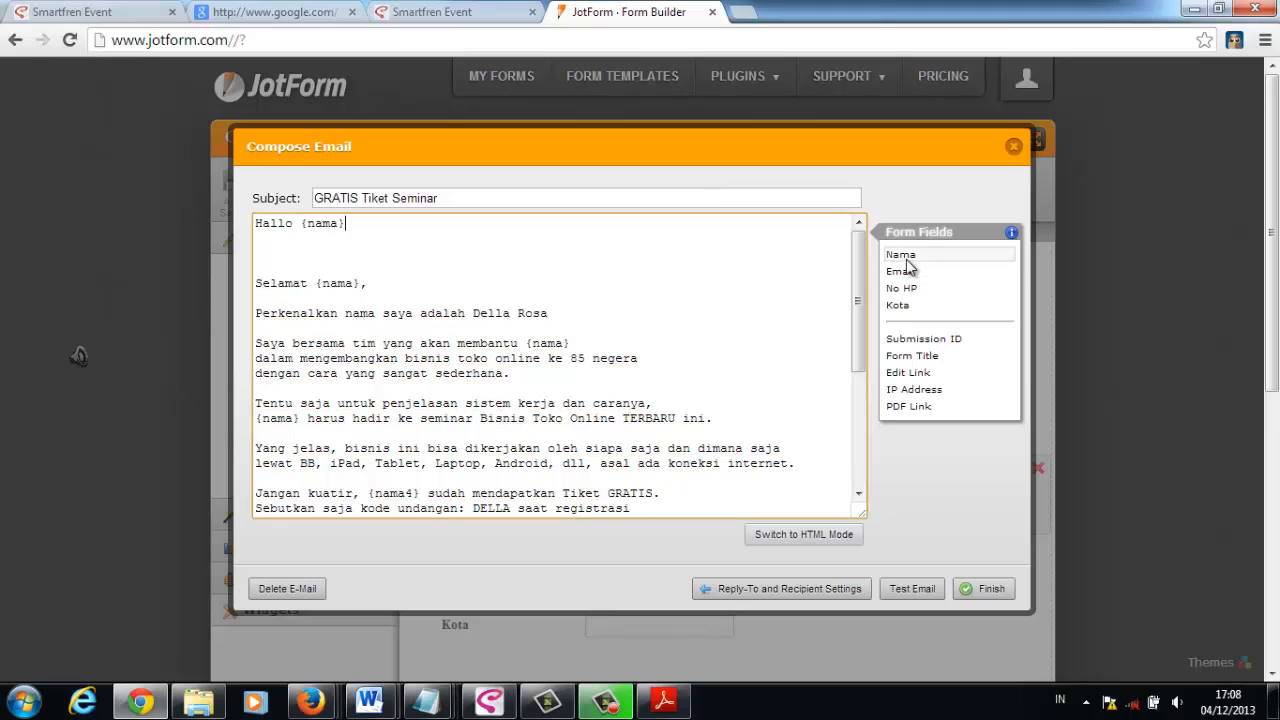
type("yang berada di")
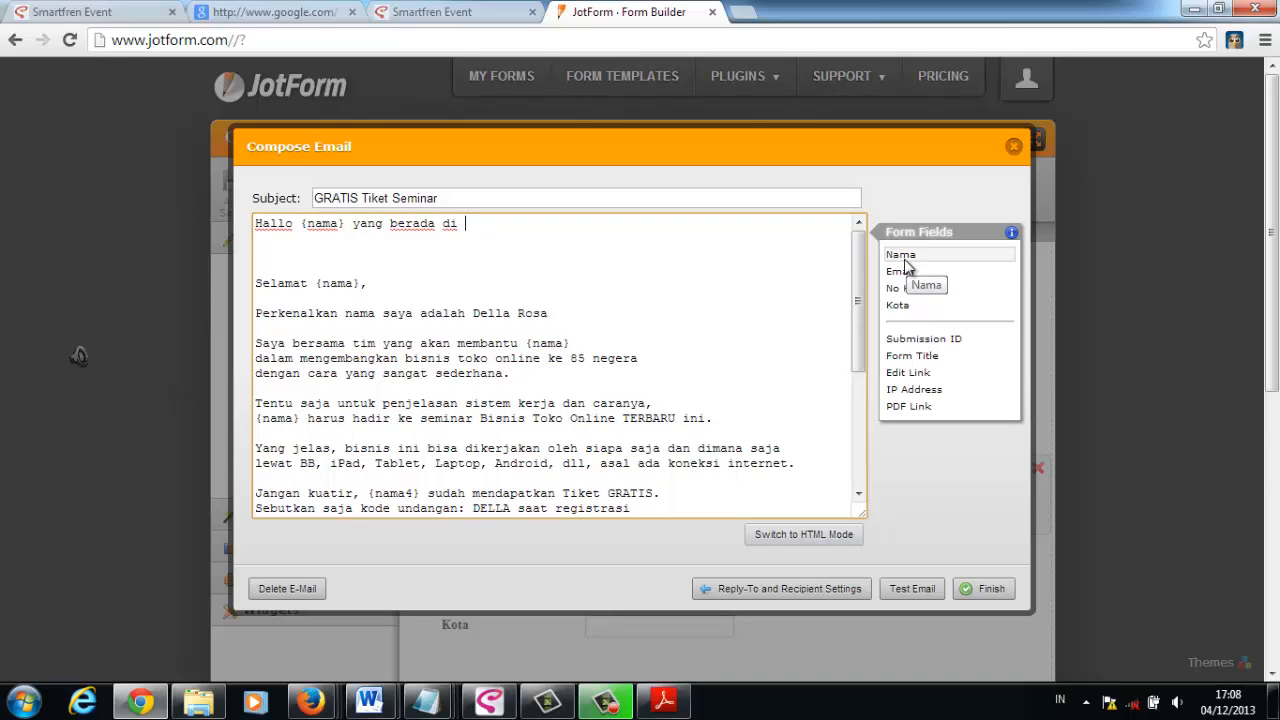
left_click(897, 305)
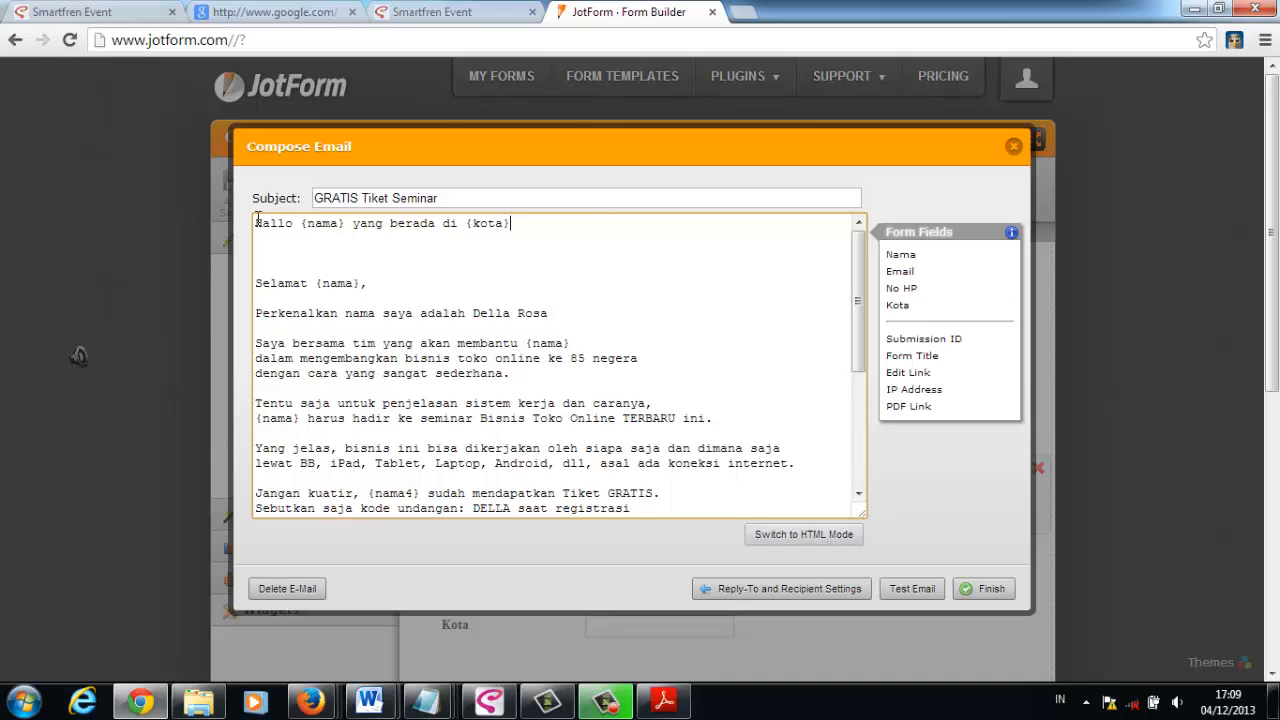
- Delete the "Hallo {nama} yang berada di {kota}" line and the blank lines above the "Selamat" greeting
left_click_drag(257, 222, 523, 238)
key("Delete")
key("Delete")
key("Delete")
key("Delete")
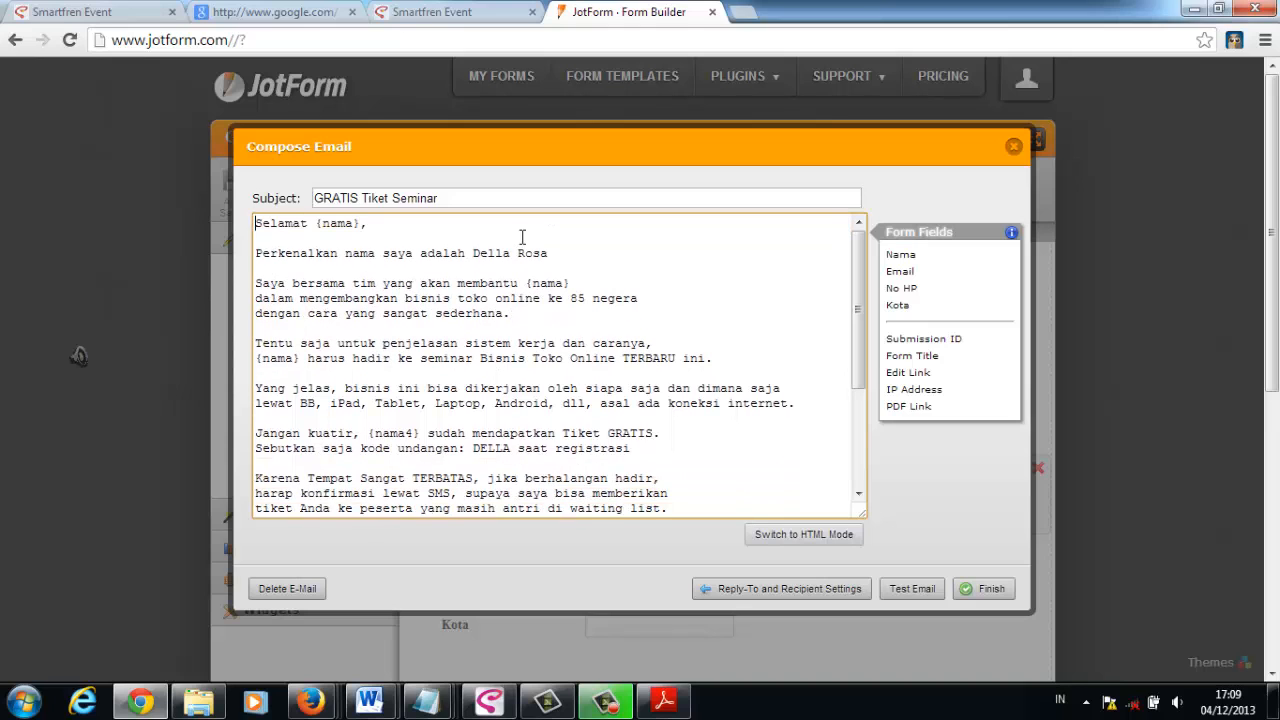
- Finish composing the autoresponder email and return to the form builder
left_click(991, 590)
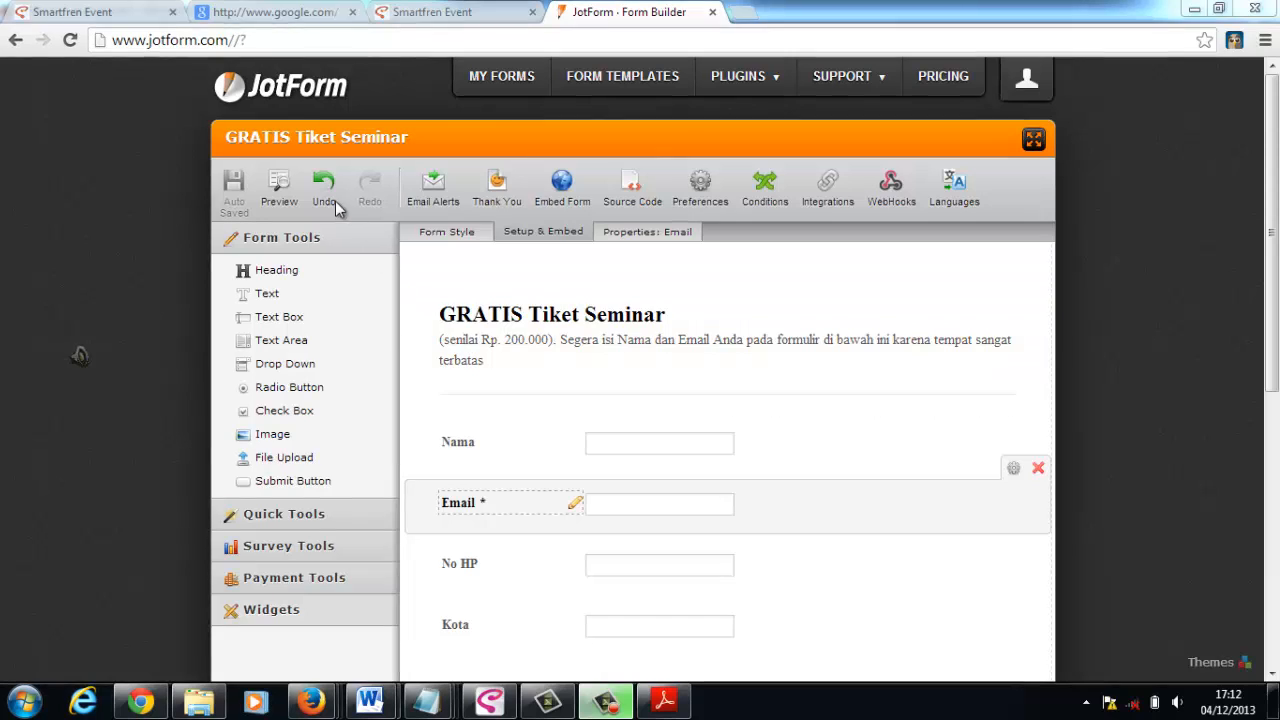
- Apply the Jot Theme to the seminar form, previewing the form before and after the style change
left_click(283, 185)
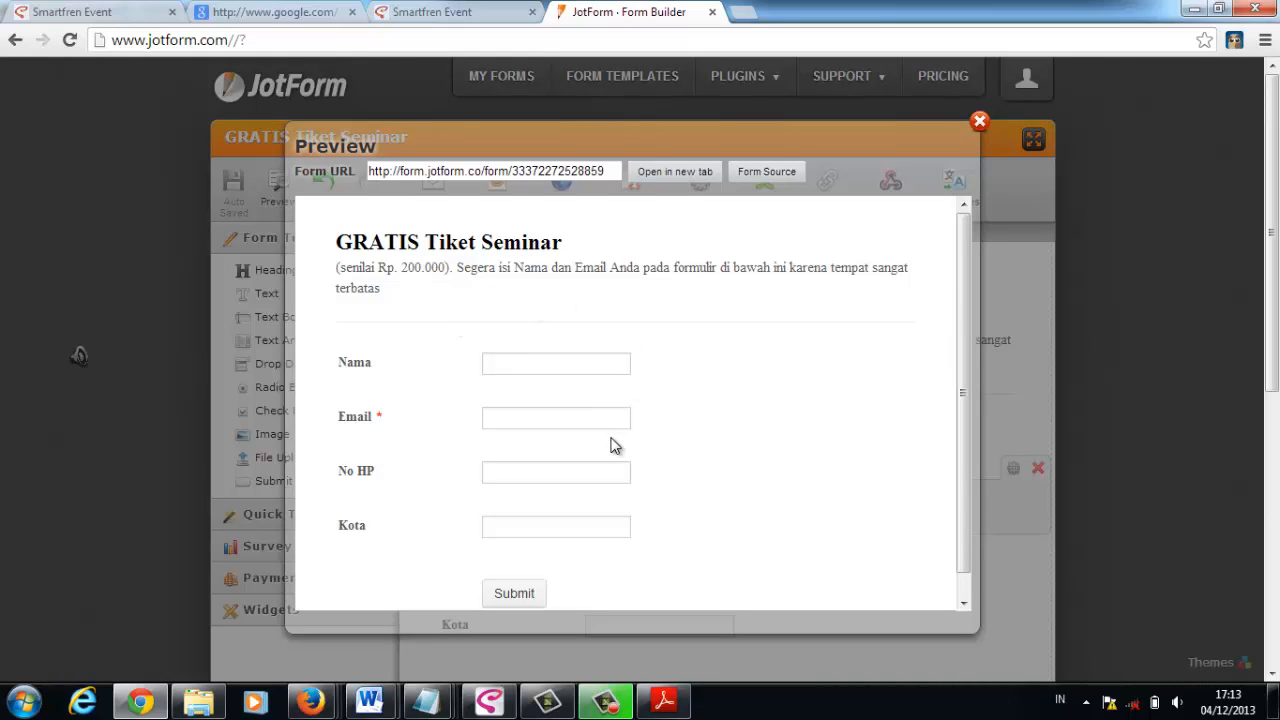
left_click(979, 122)
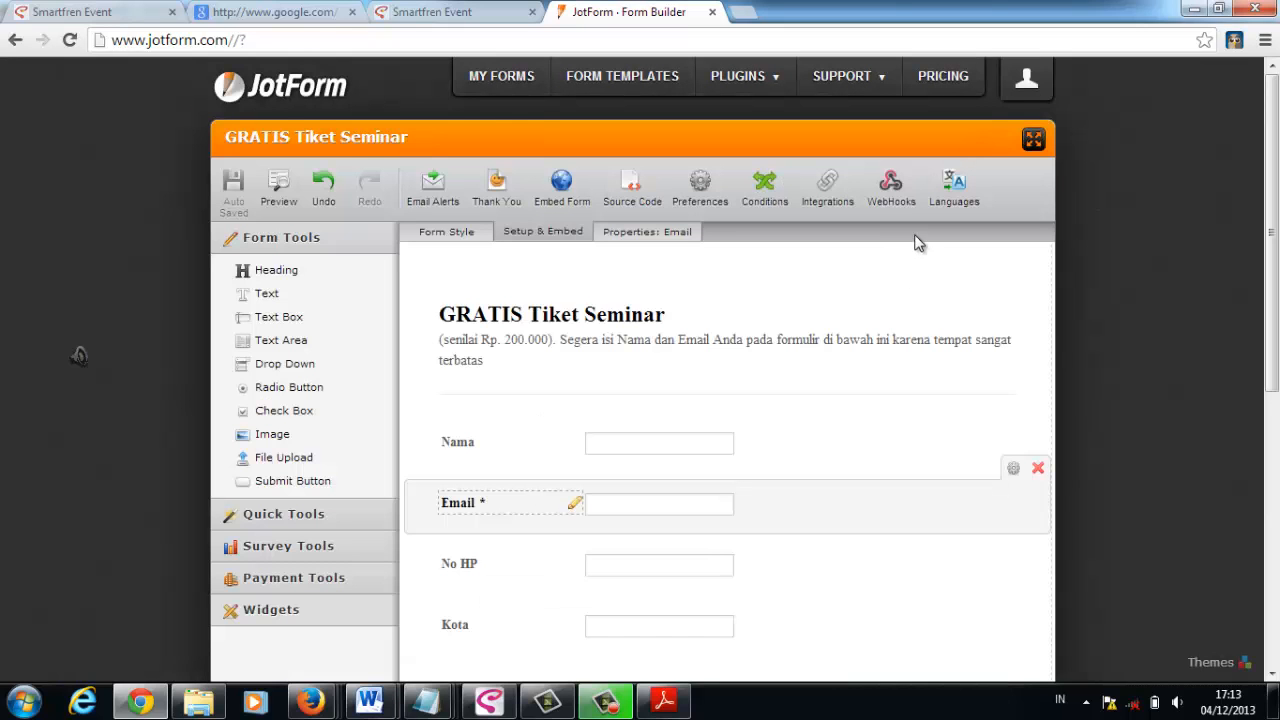
left_click(461, 234)
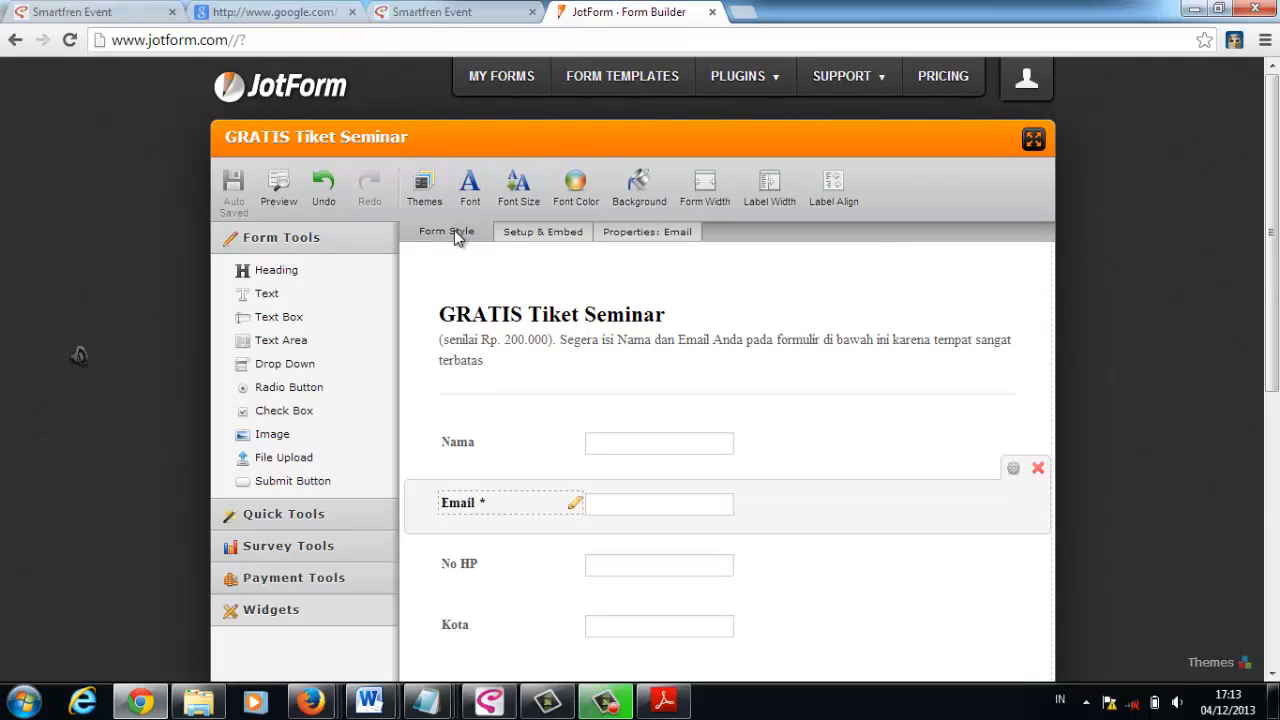
left_click(424, 193)
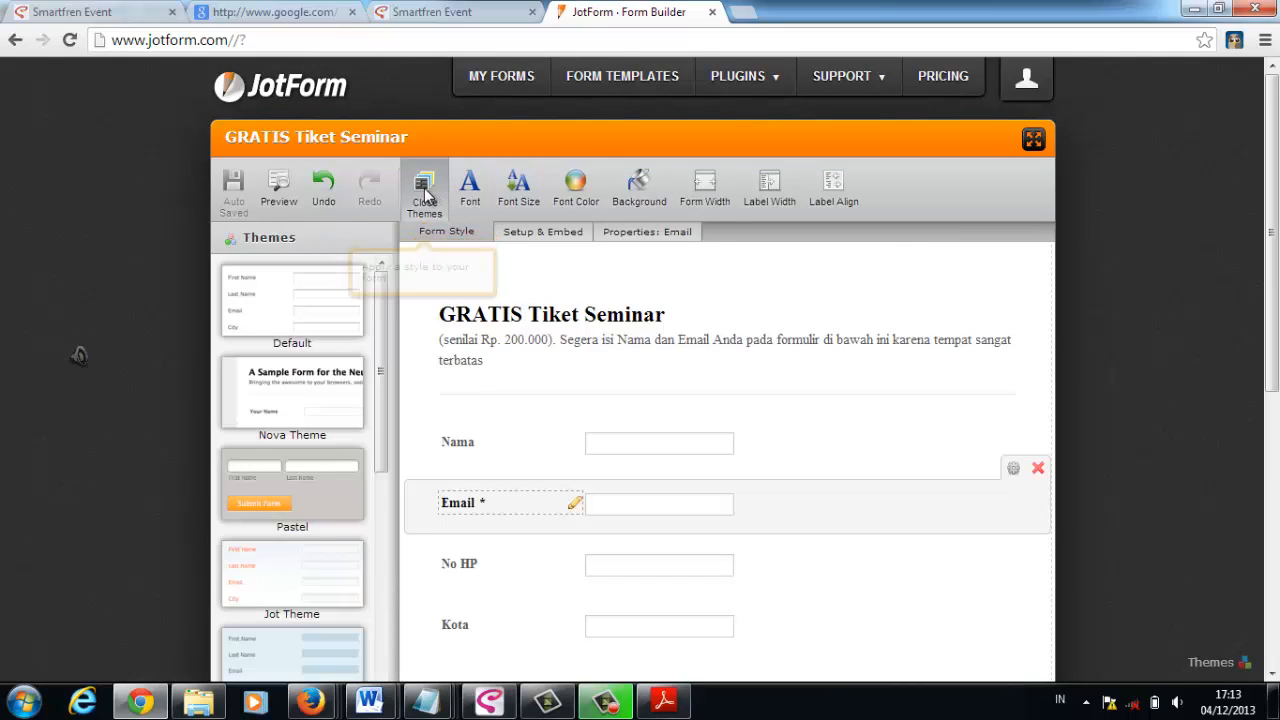
left_click_drag(386, 305, 387, 350)
left_click(293, 466)
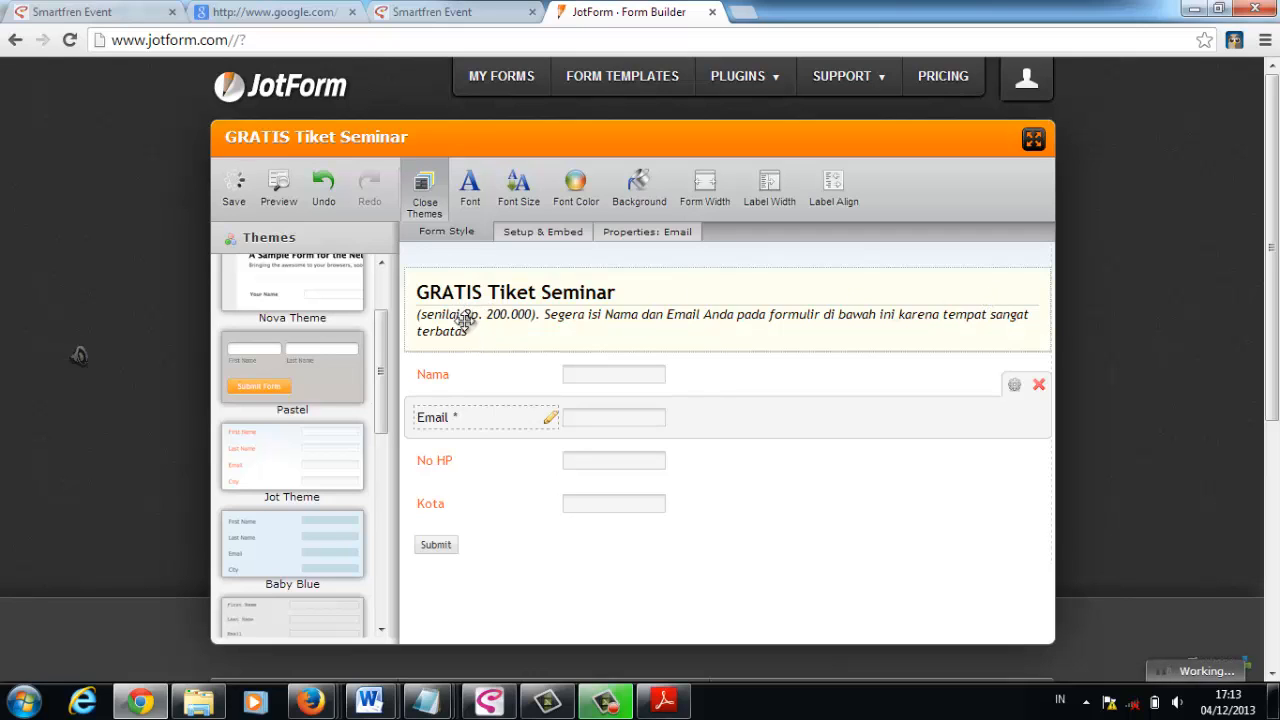
left_click(279, 189)
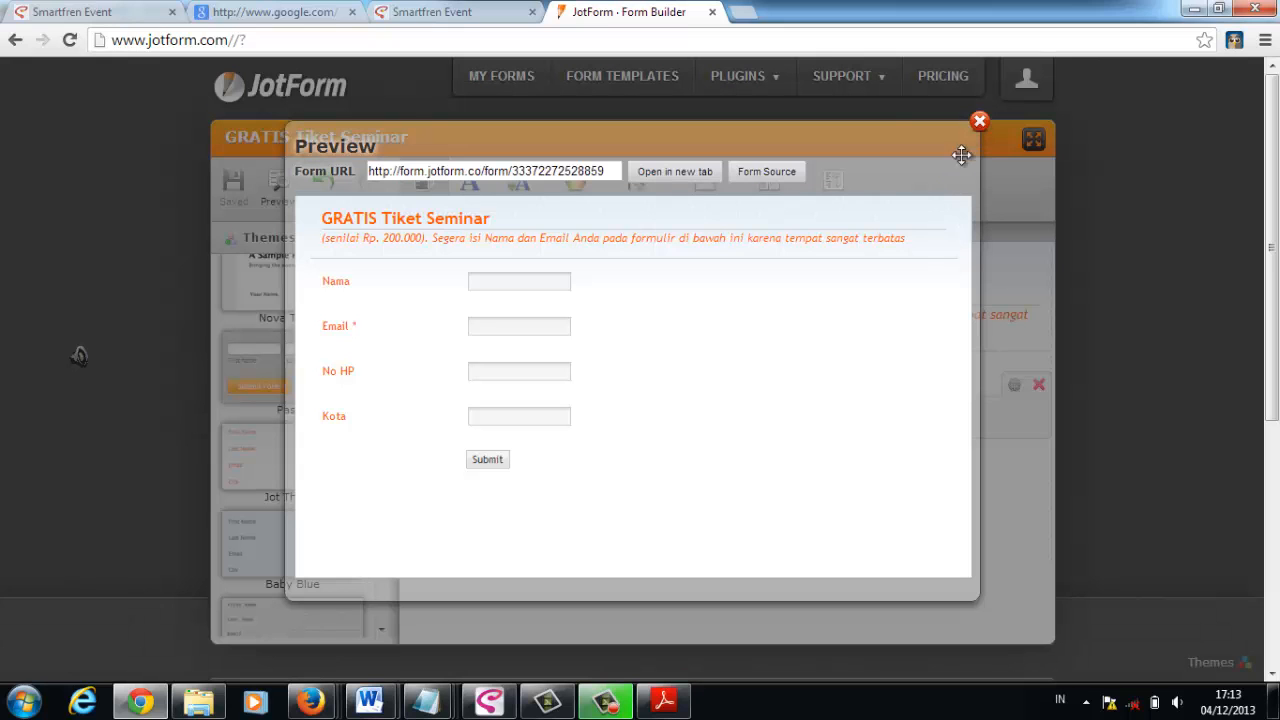
left_click(979, 121)
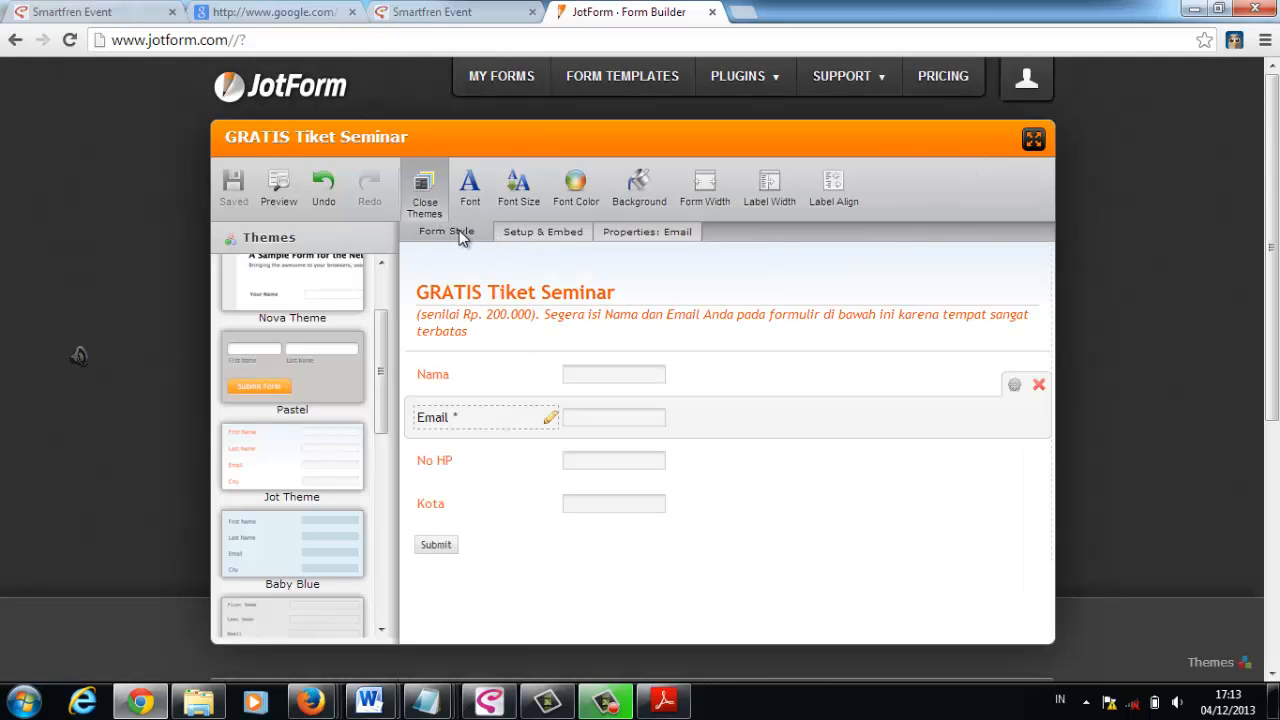
- Set the overall form width to 250
left_click(710, 186)
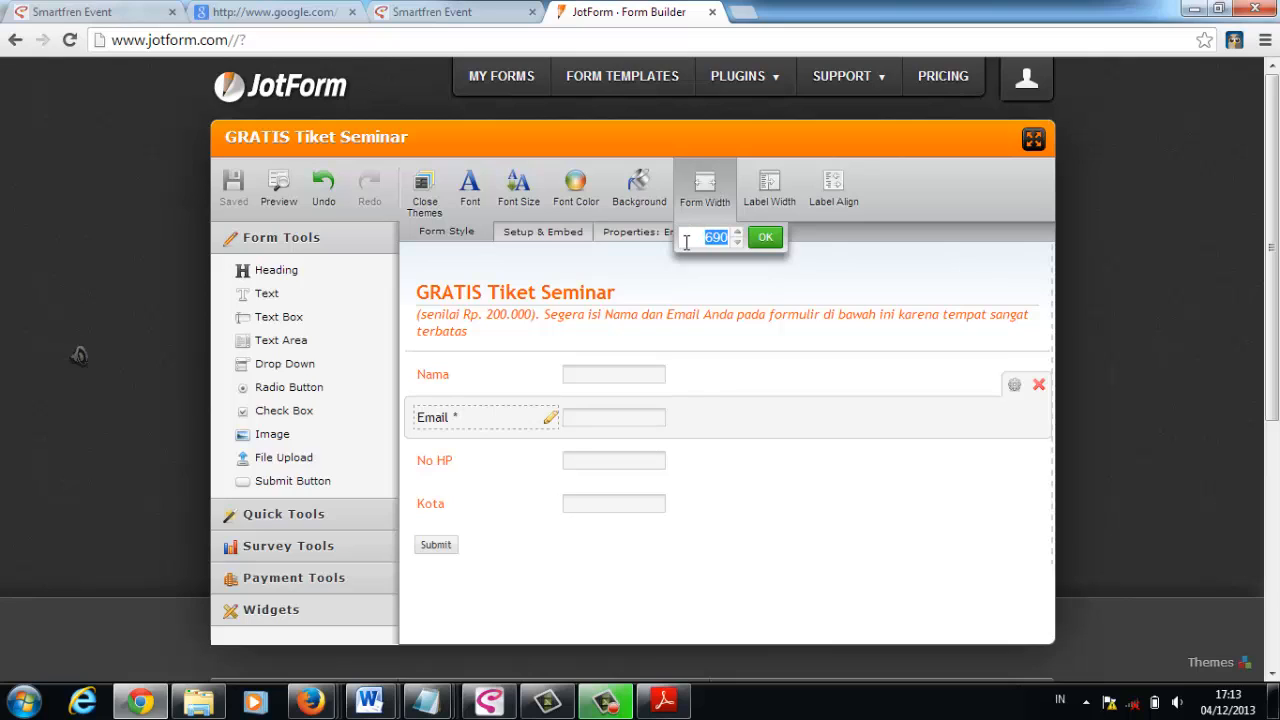
type("250")
left_click(765, 237)
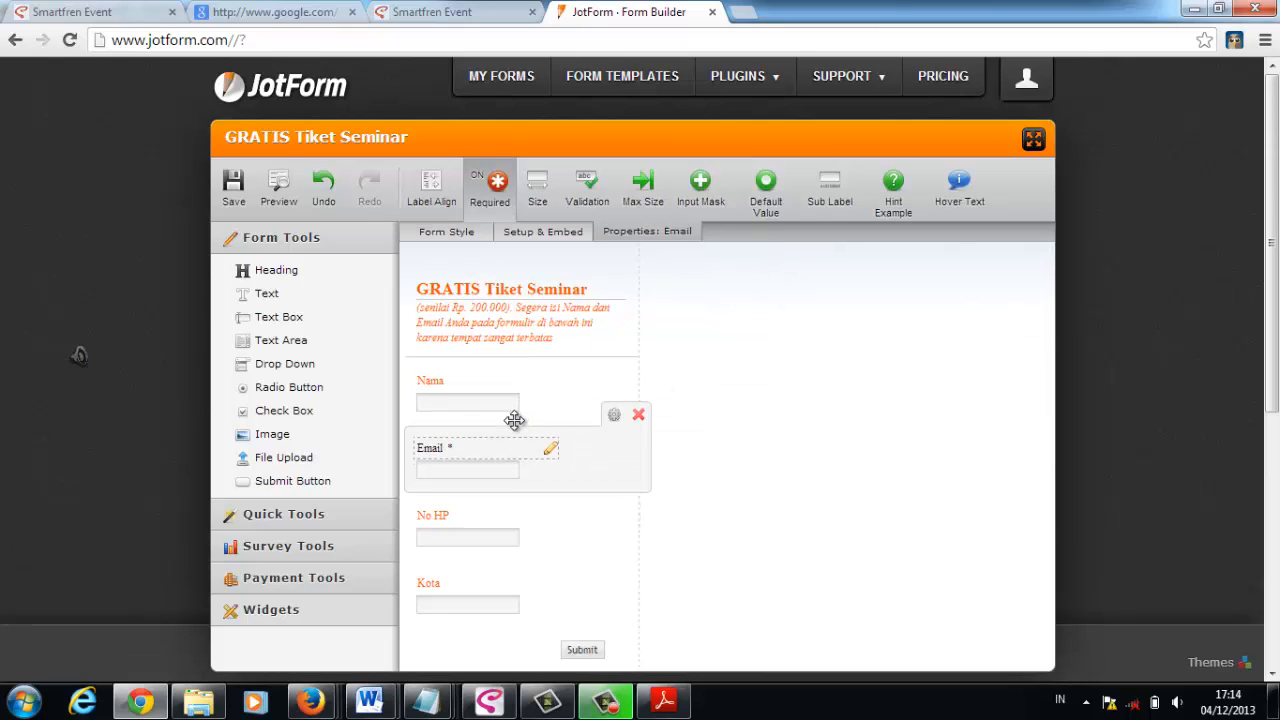
- Set the form's label width to 50 so the labels sit beside their input boxes
left_click(467, 380)
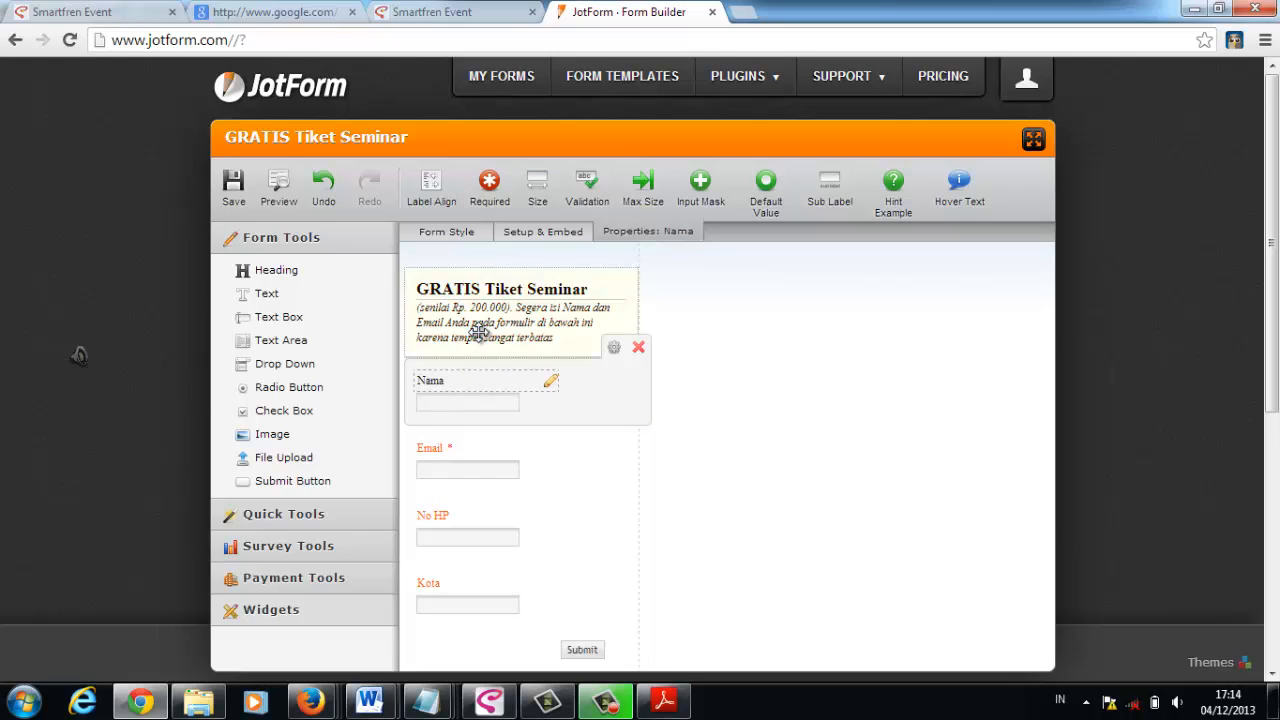
left_click(445, 234)
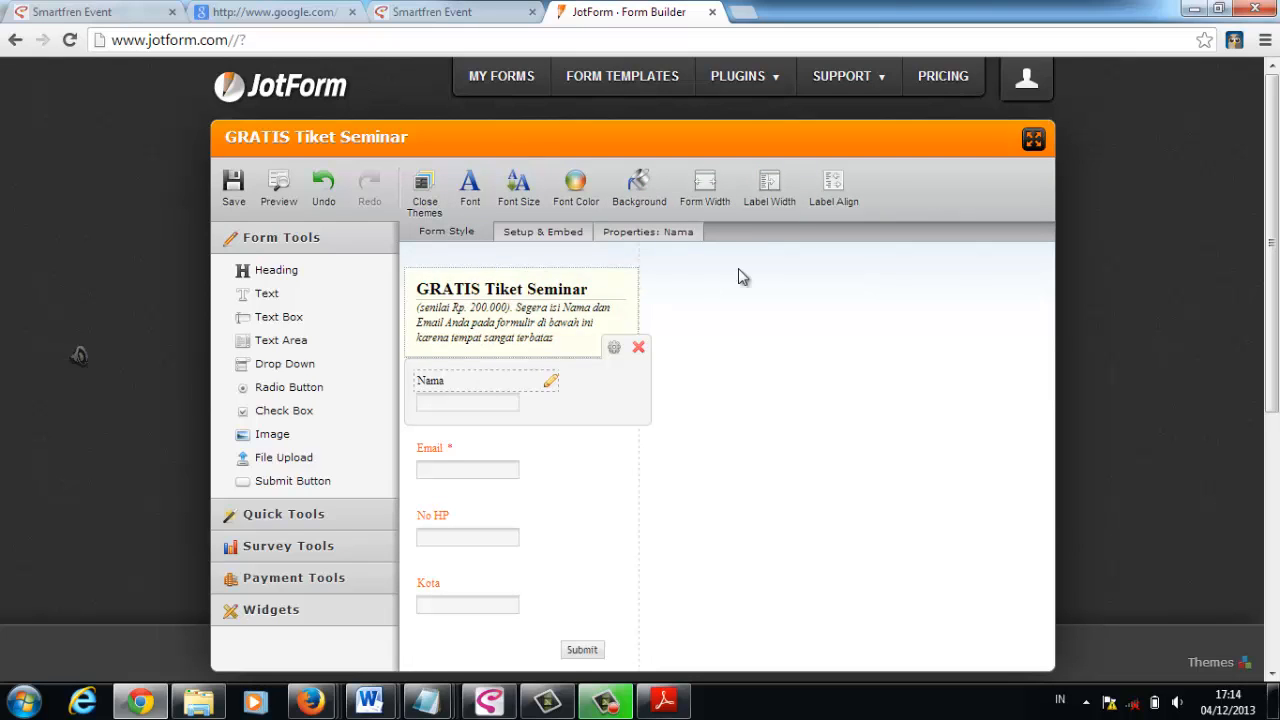
left_click(767, 190)
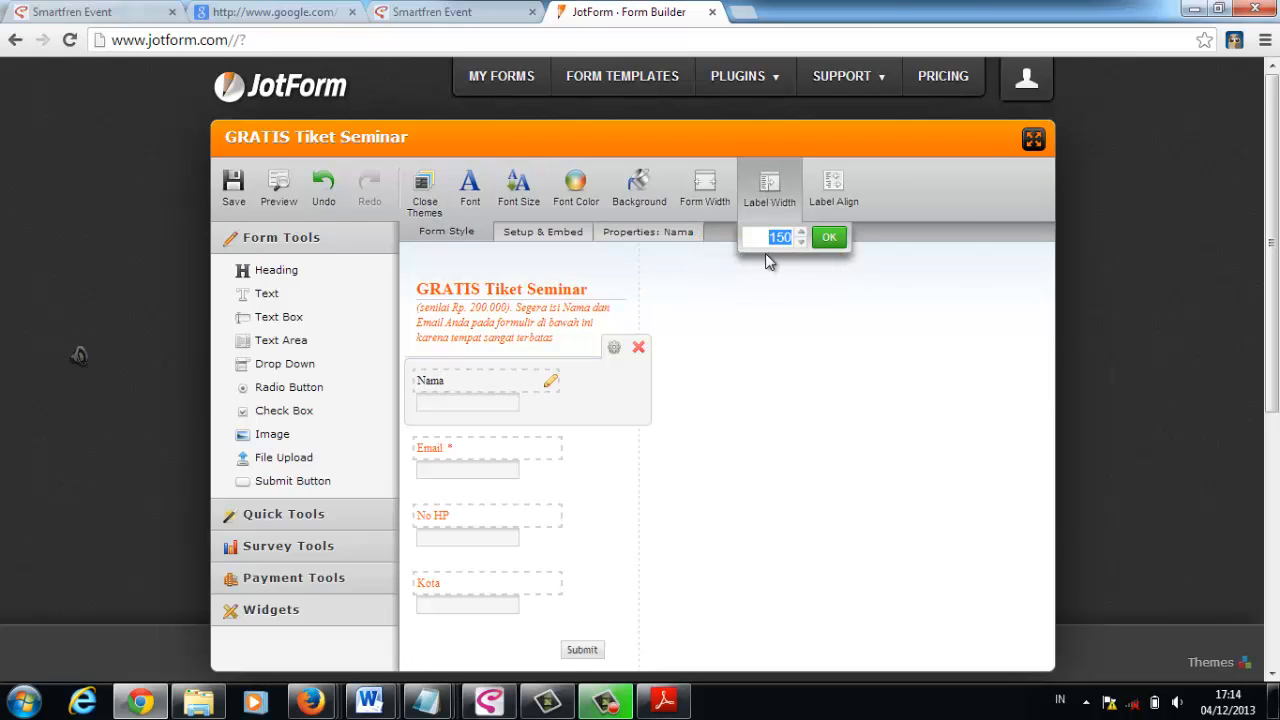
left_click(829, 237)
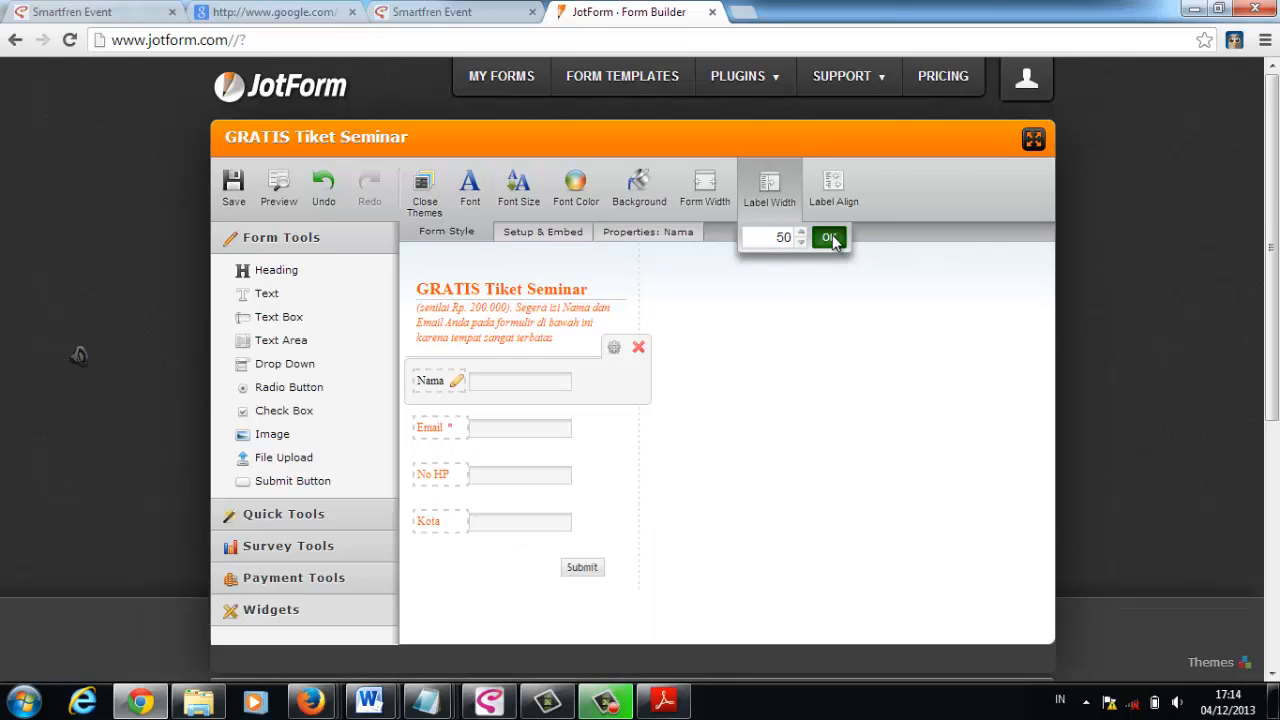
left_click(791, 429)
- Preview the narrowed form with its new label layout and return to the form builder
left_click(281, 193)
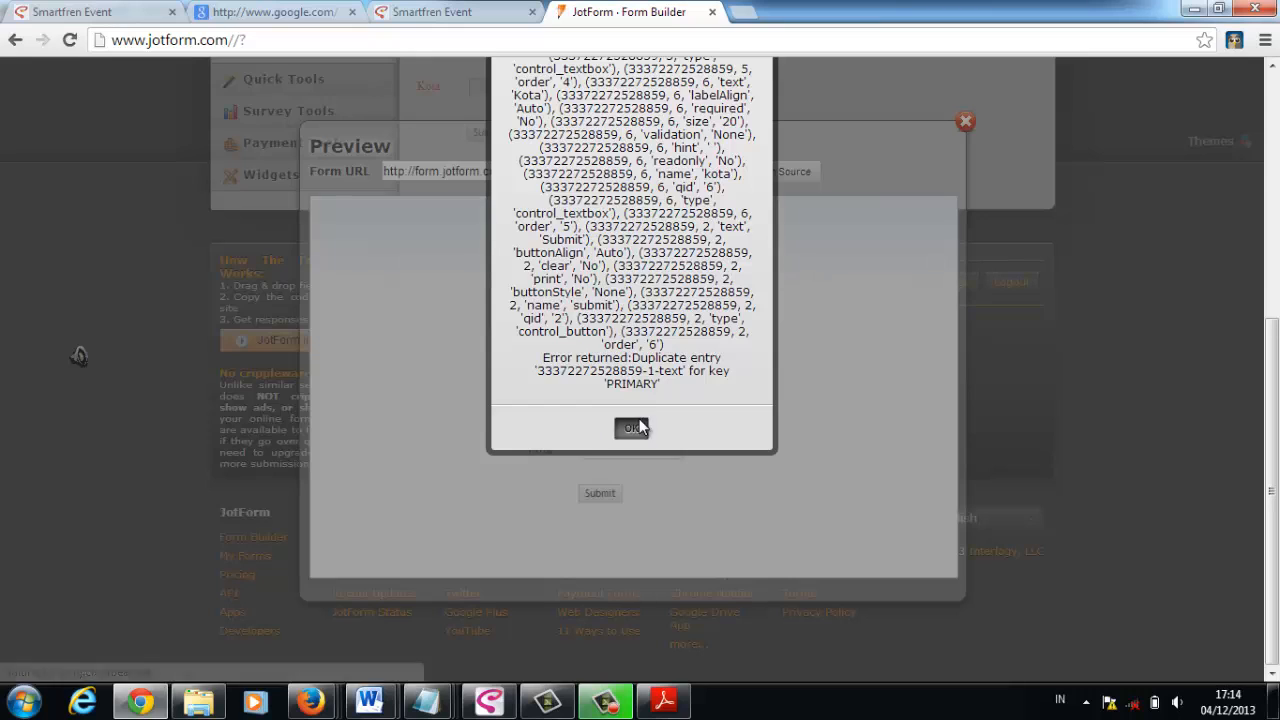
left_click(631, 427)
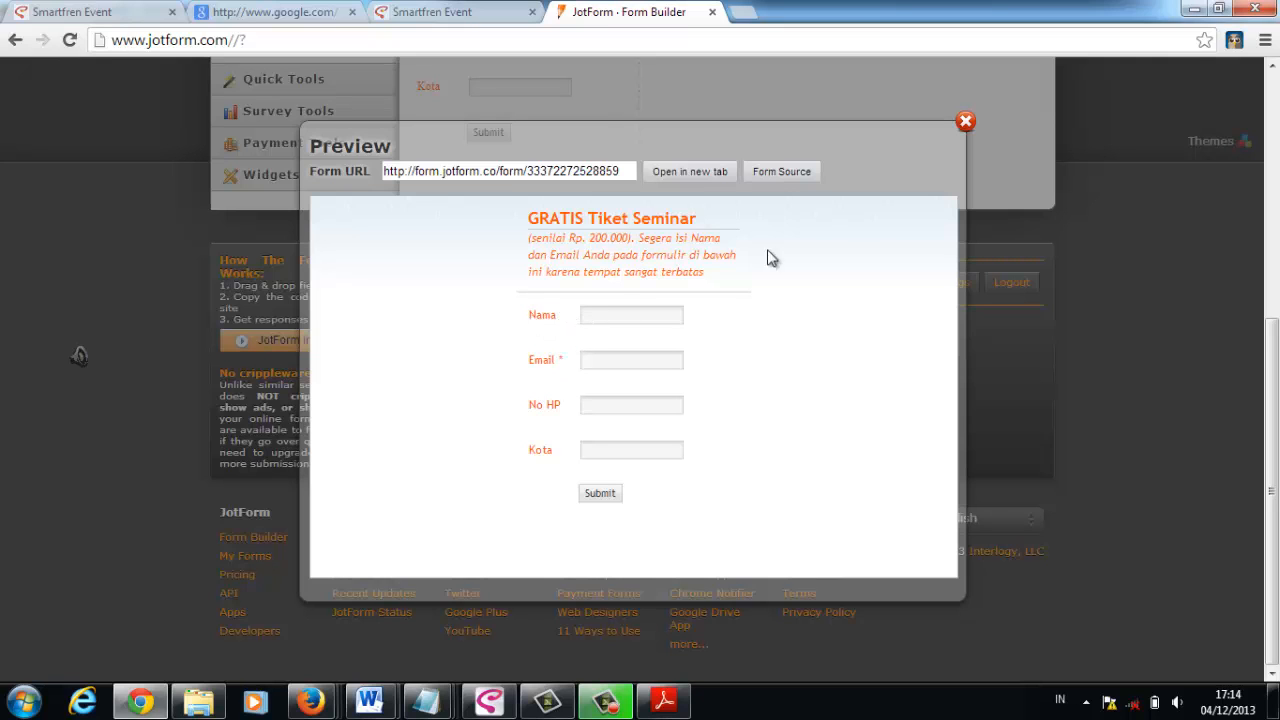
left_click(966, 121)
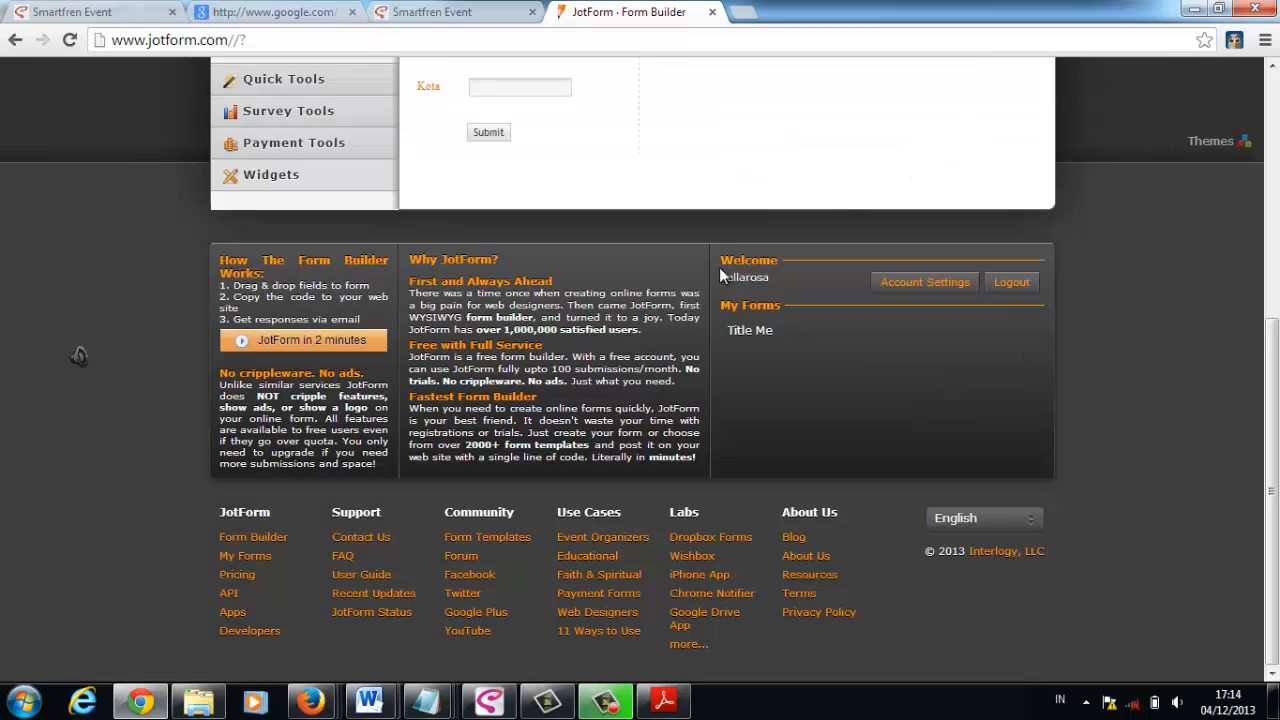
scroll(724, 276, "up", 3)
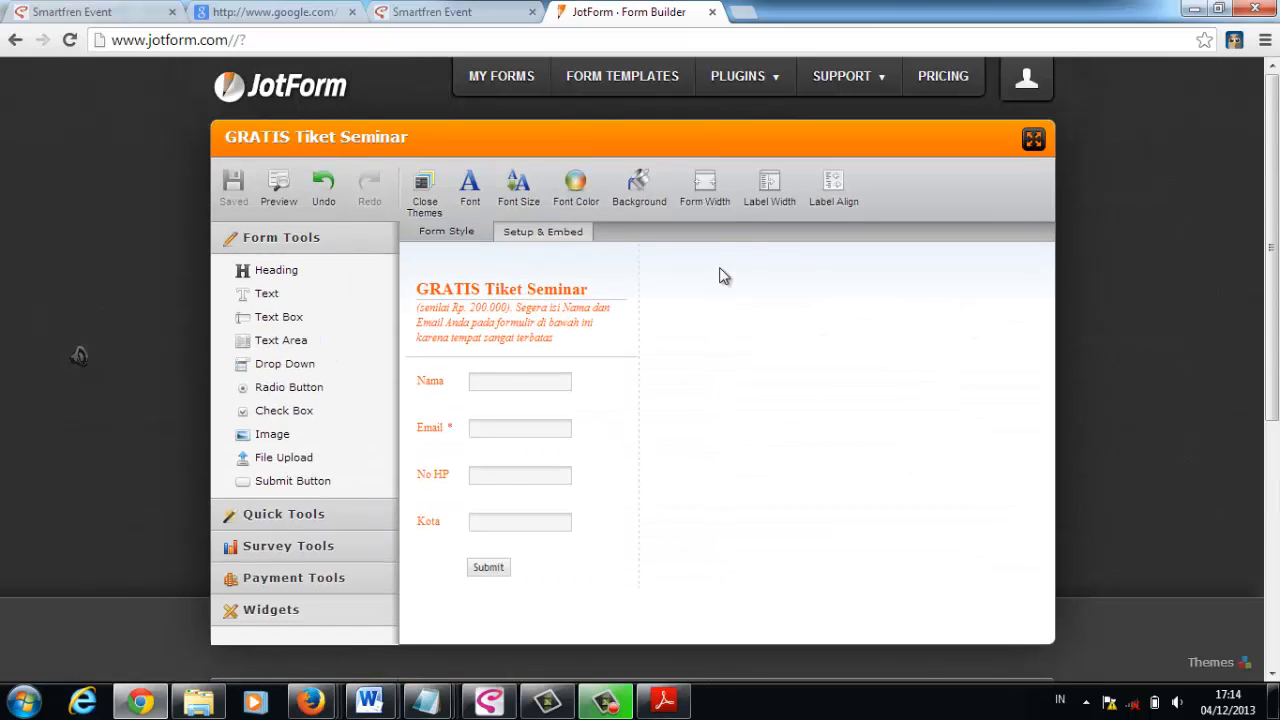